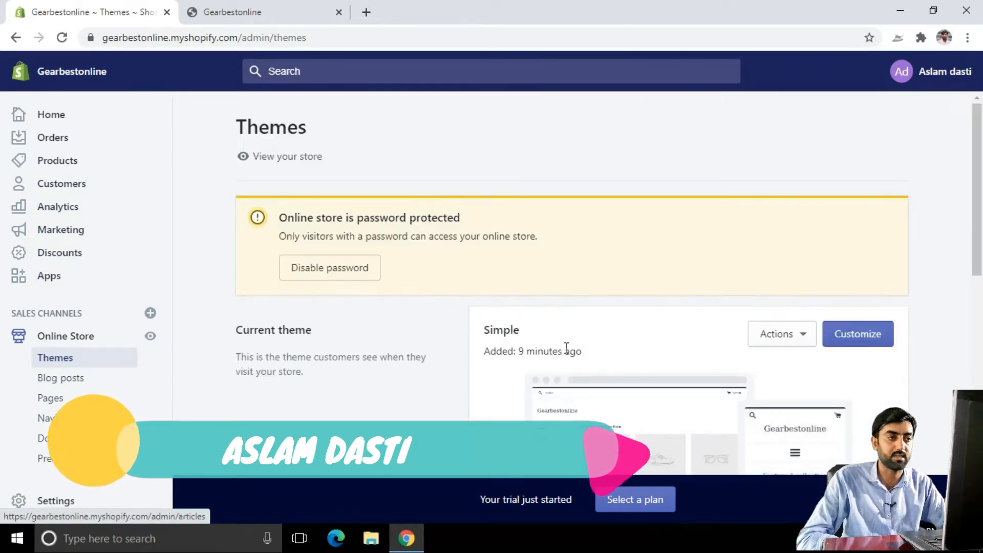
# Step: Open the Simple theme for customization, show its Header settings, and check the store name on the storefront preview
pyautogui.click(859, 341)
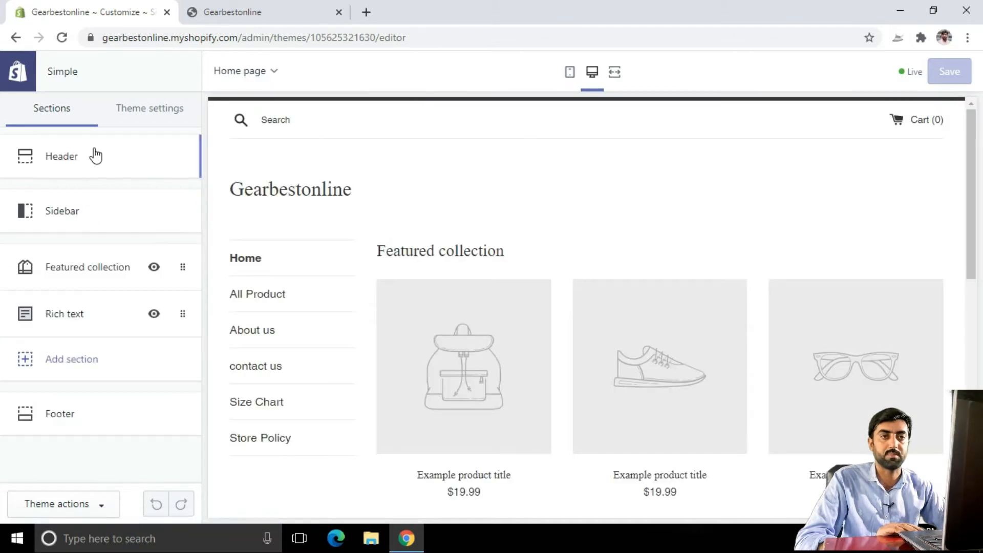
pyautogui.click(67, 160)
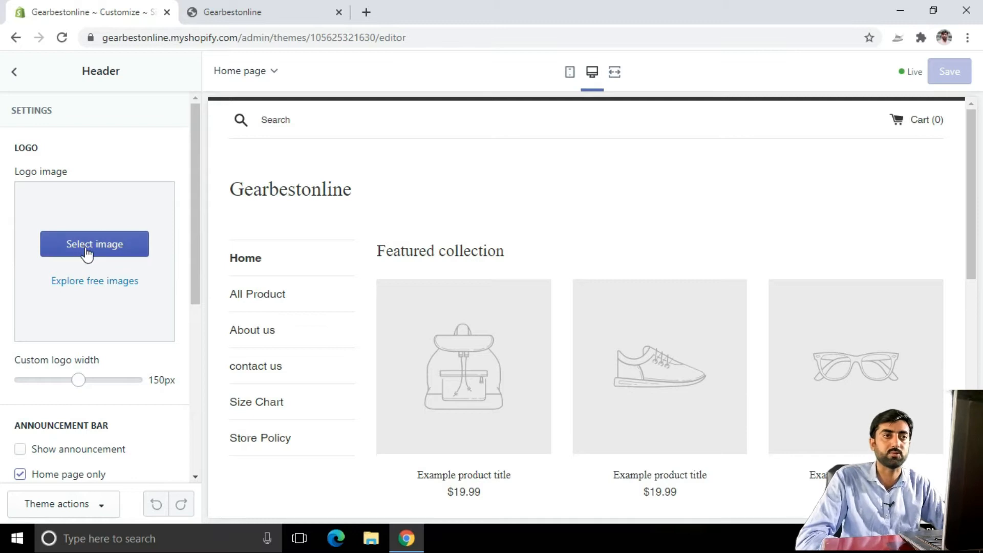
pyautogui.click(276, 11)
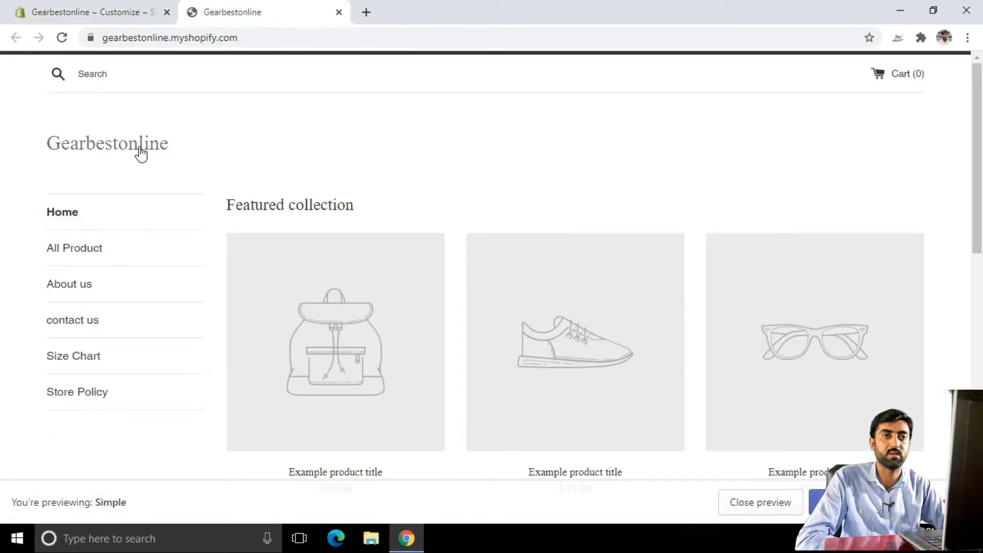
pyautogui.click(107, 11)
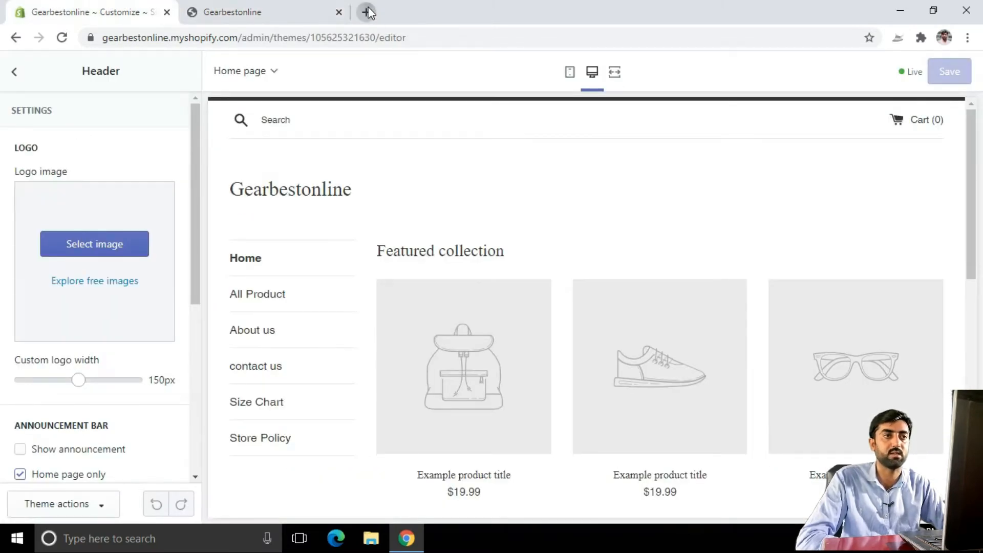
# Step: Search the web for "logomakr" in a new tab and open the Free Logo Maker site
pyautogui.click(367, 12)
pyautogui.write('logomakr')
pyautogui.press('Return')
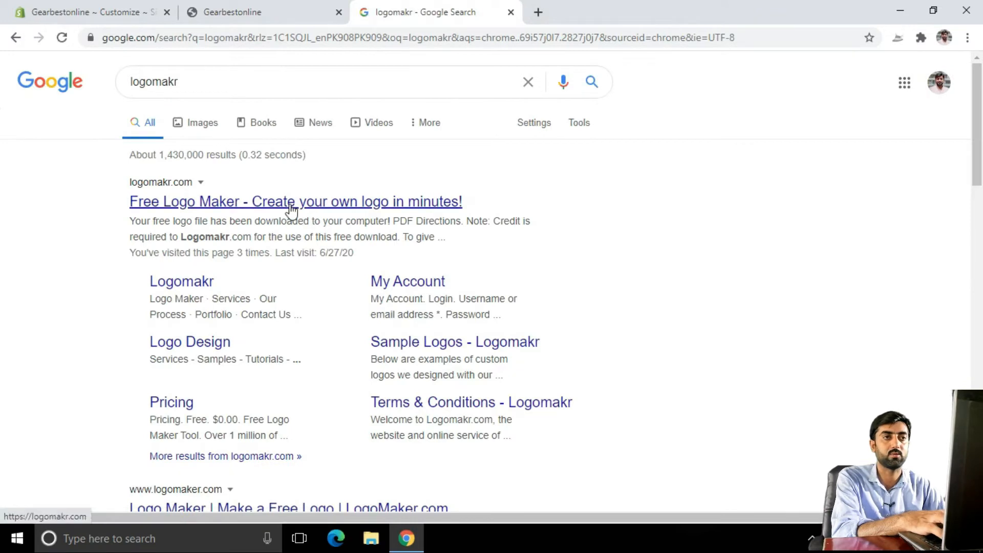
pyautogui.click(286, 203)
# Step: Search for "cooltext" in another new tab, open the Cool Text Graphics Generator, and look through its text styles
pyautogui.click(538, 12)
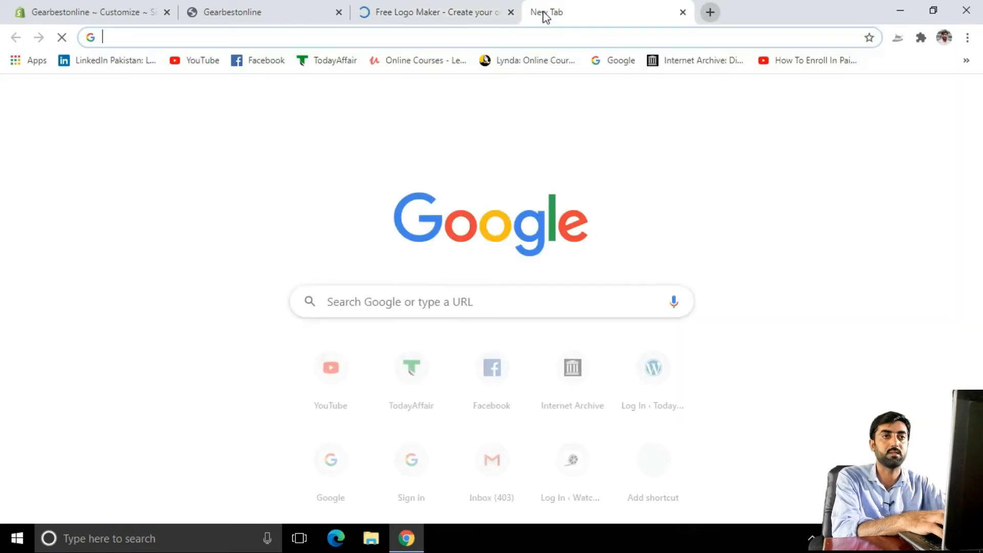
pyautogui.write('coolt')
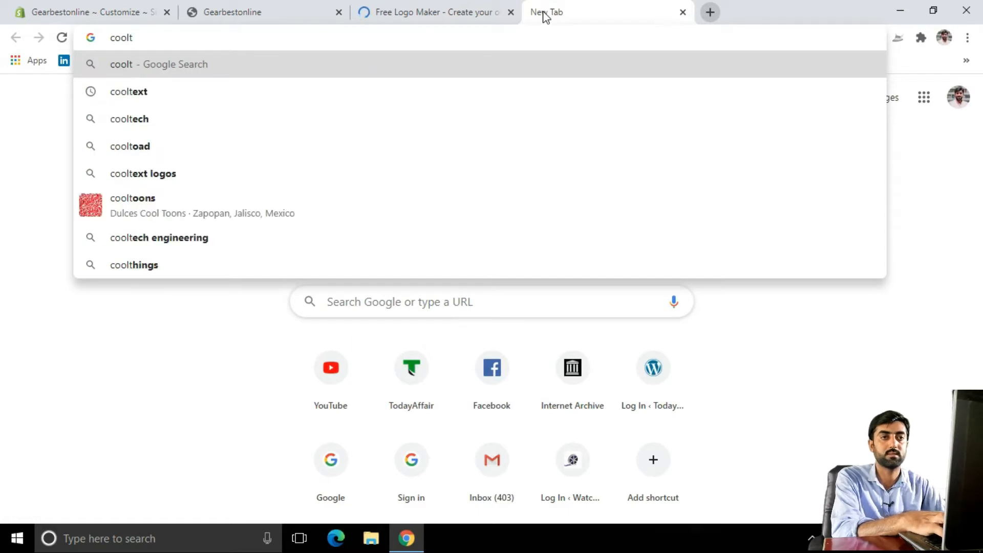
pyautogui.press('Down')
pyautogui.press('Return')
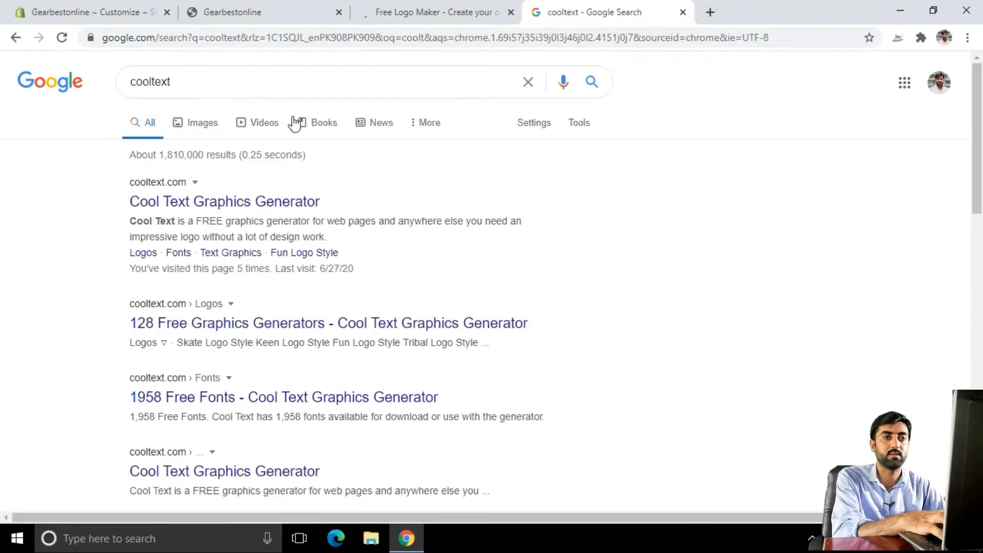
pyautogui.click(202, 204)
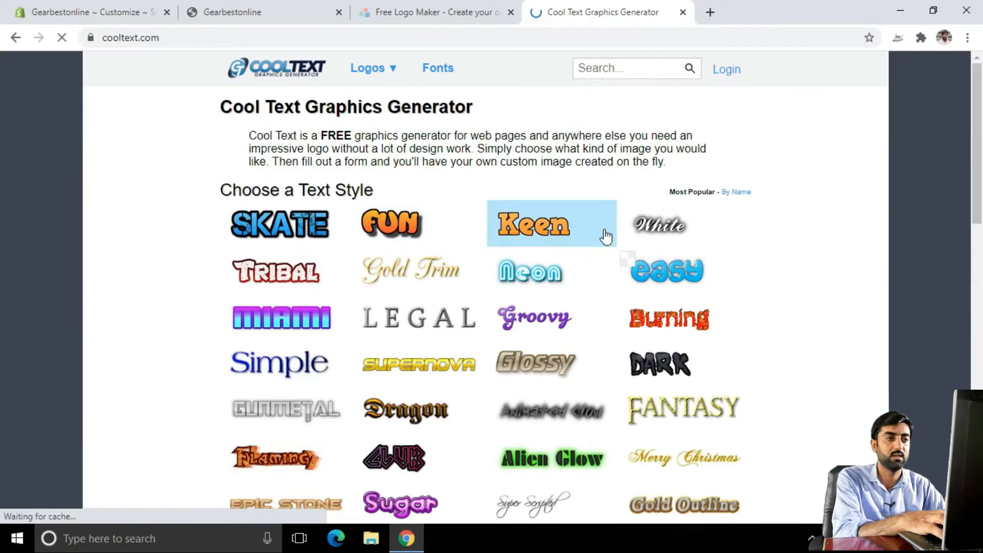
pyautogui.scroll(-5, 564, 302)
pyautogui.scroll(-4, 562, 297)
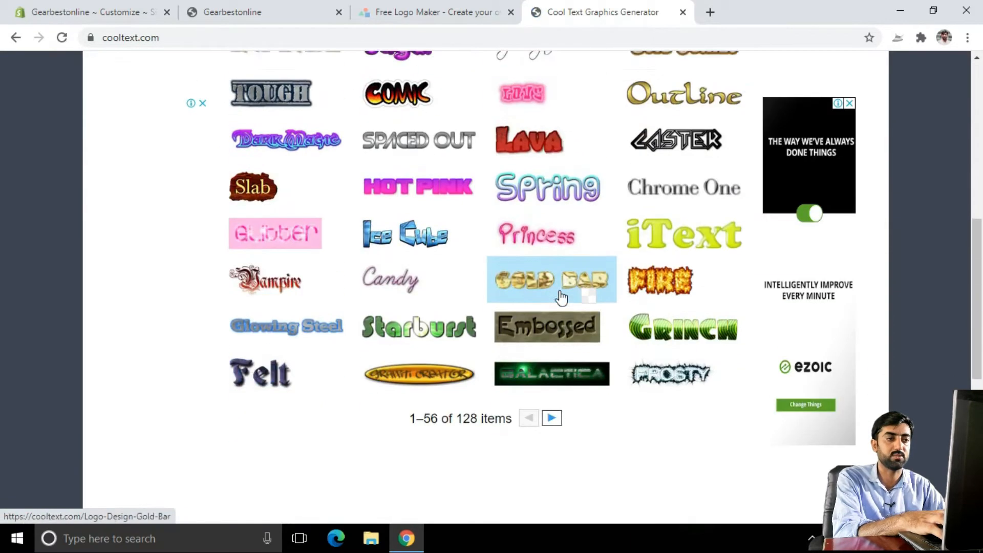
pyautogui.scroll(10, 495, 240)
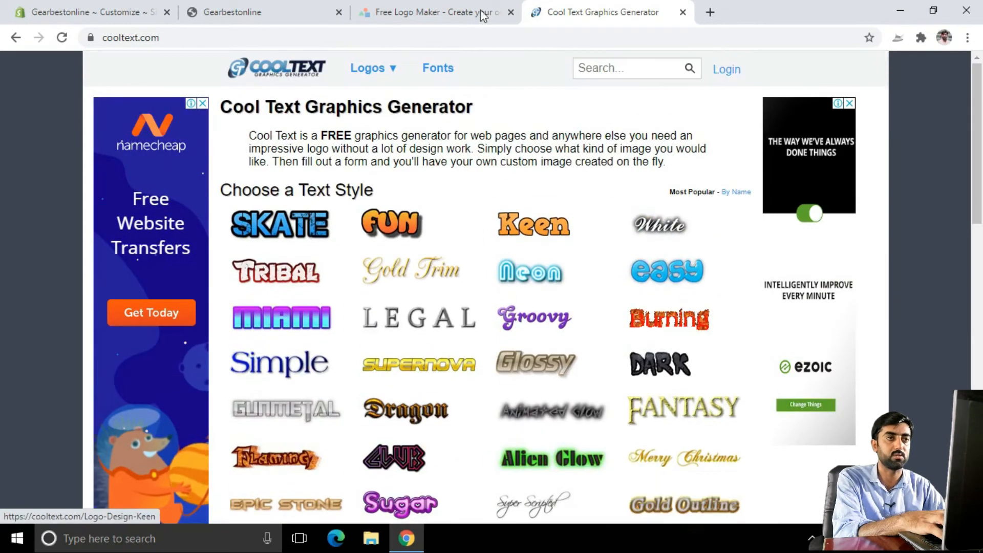
# Step: Switch to the LogoMakr site, dismiss its intro video, and go through the three-part tour to reach the empty canvas
pyautogui.click(456, 11)
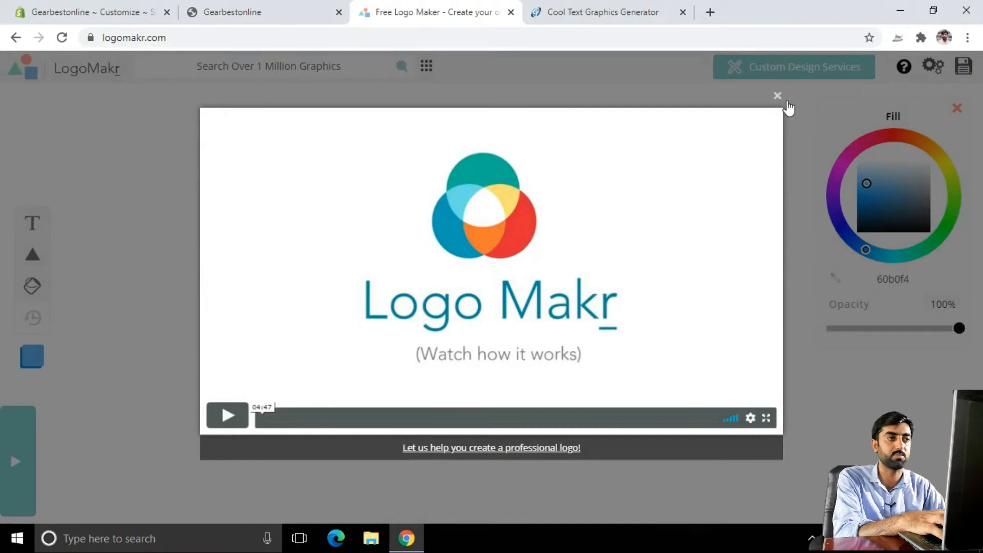
pyautogui.click(777, 97)
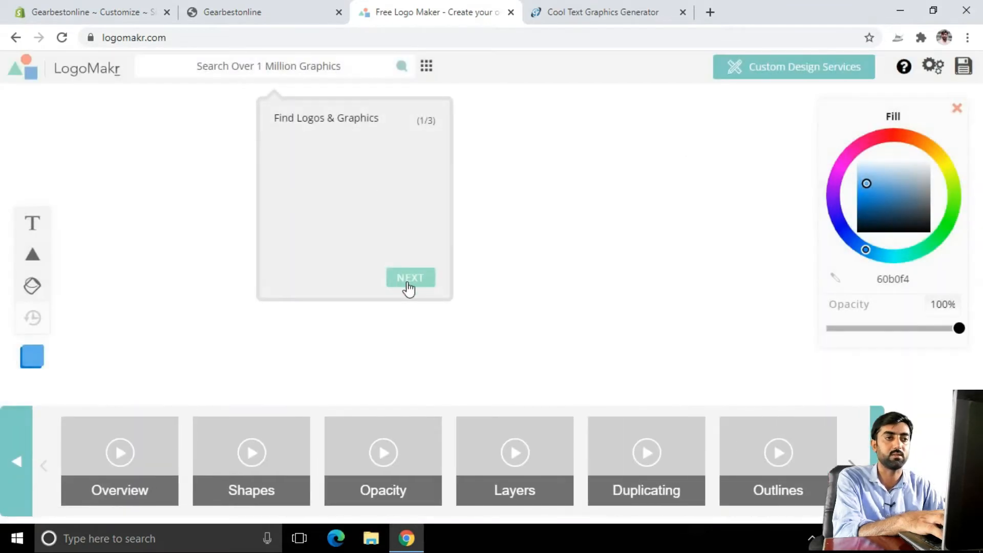
pyautogui.click(409, 279)
pyautogui.click(327, 291)
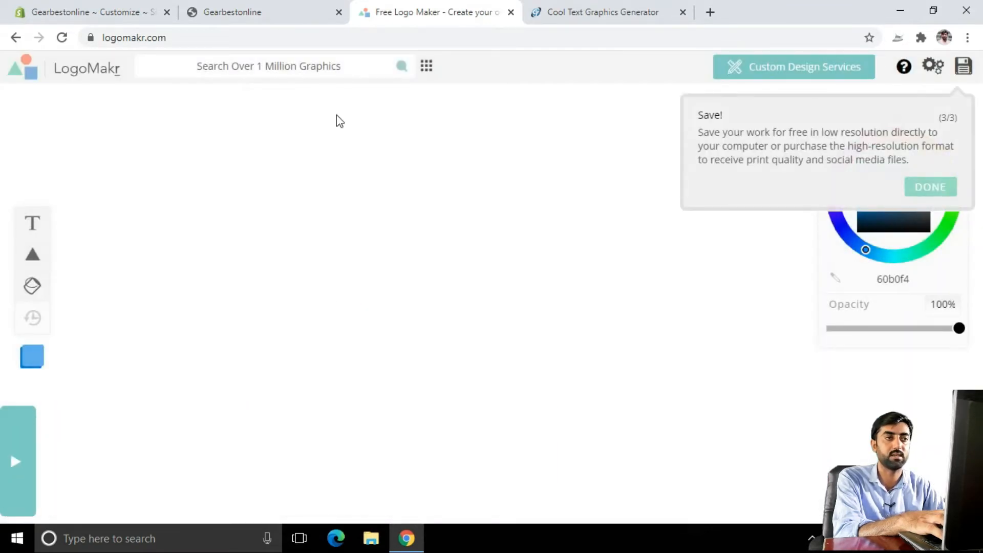
pyautogui.click(920, 192)
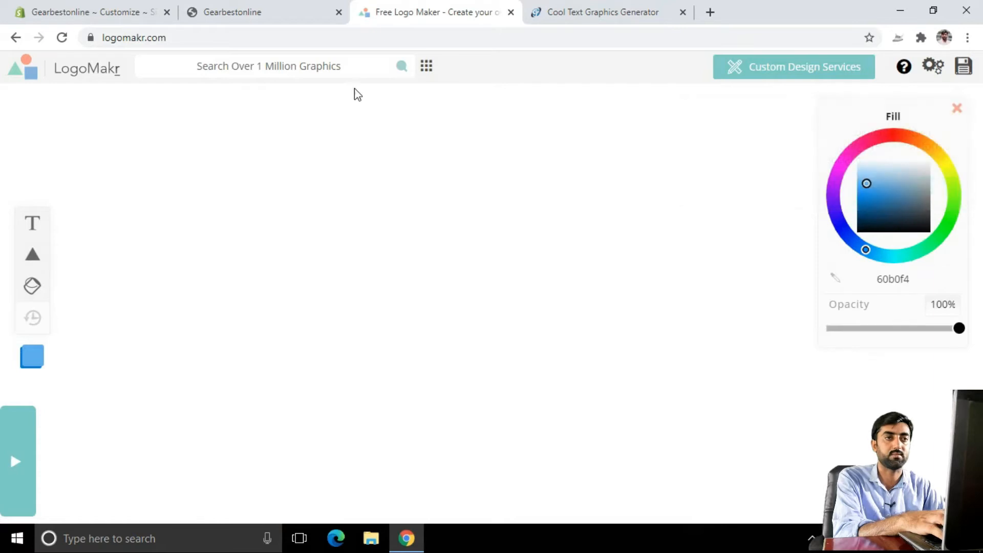
# Step: Search the LogoMakr graphics for "gear" and look through the icons
pyautogui.click(321, 69)
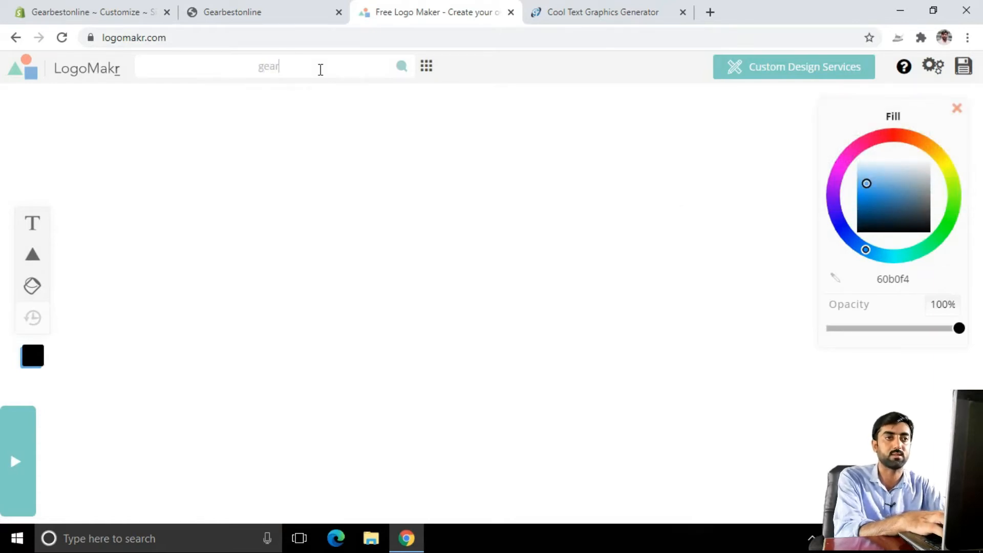
pyautogui.write('gear')
pyautogui.press('Return')
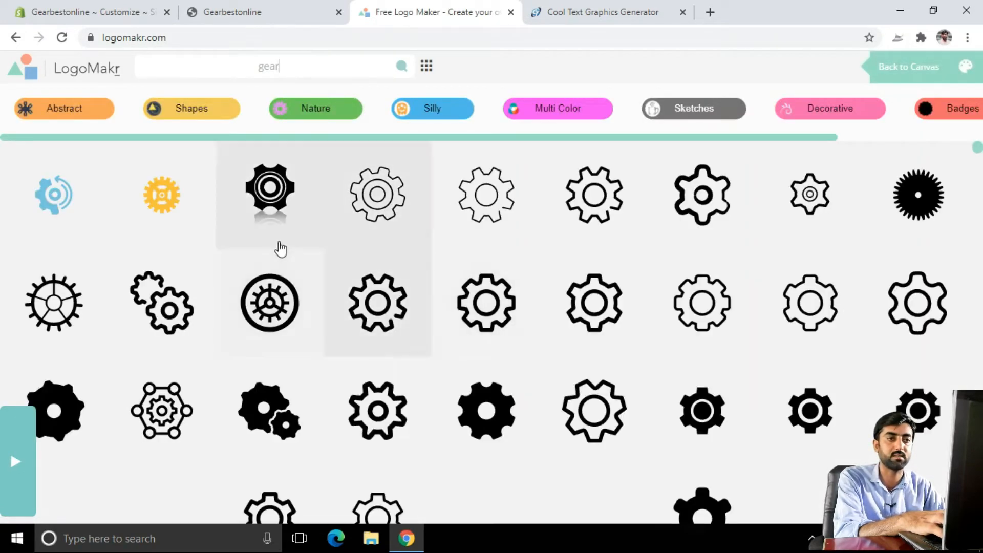
pyautogui.scroll(-4, 540, 346)
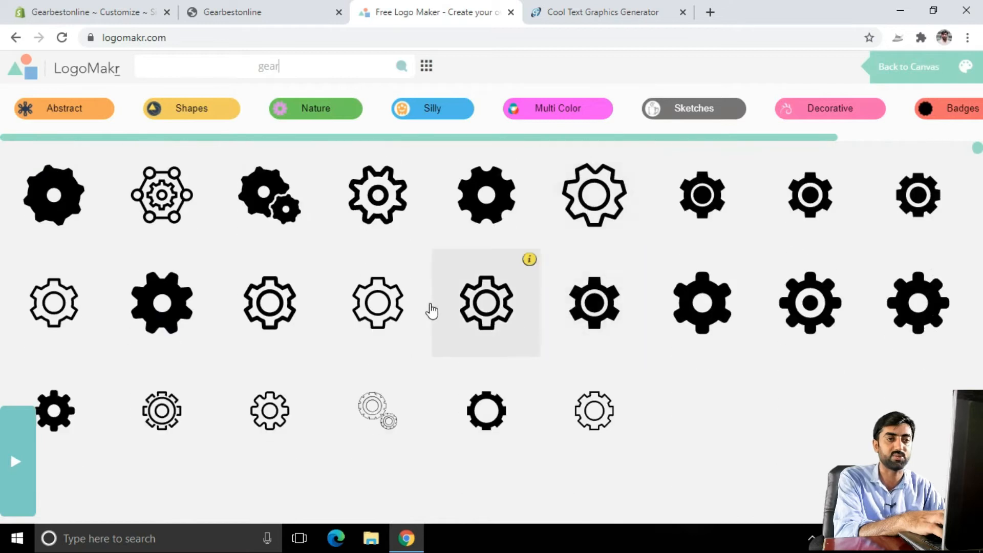
pyautogui.scroll(4, 431, 311)
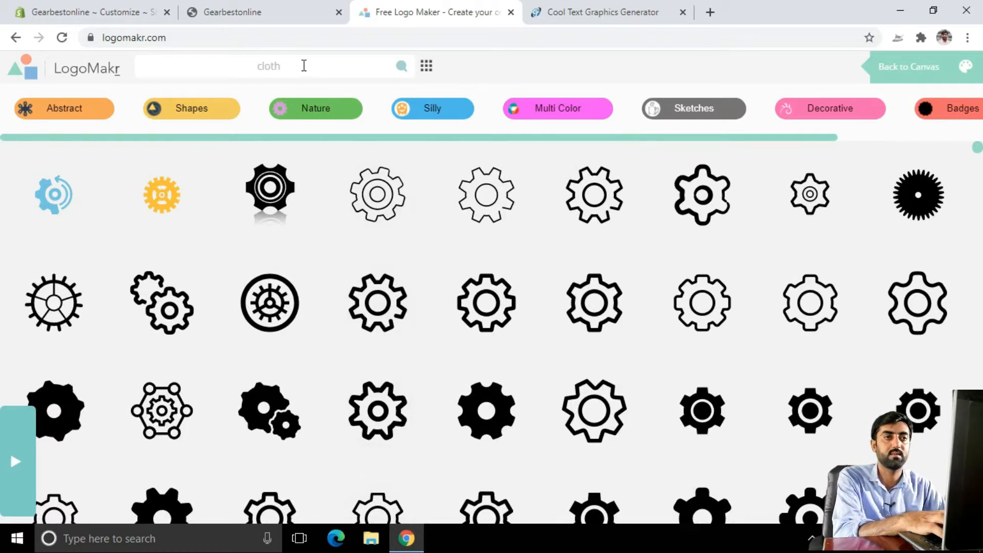
# Step: Search the LogoMakr graphics for "cloth" and look through the icons
pyautogui.click(388, 79)
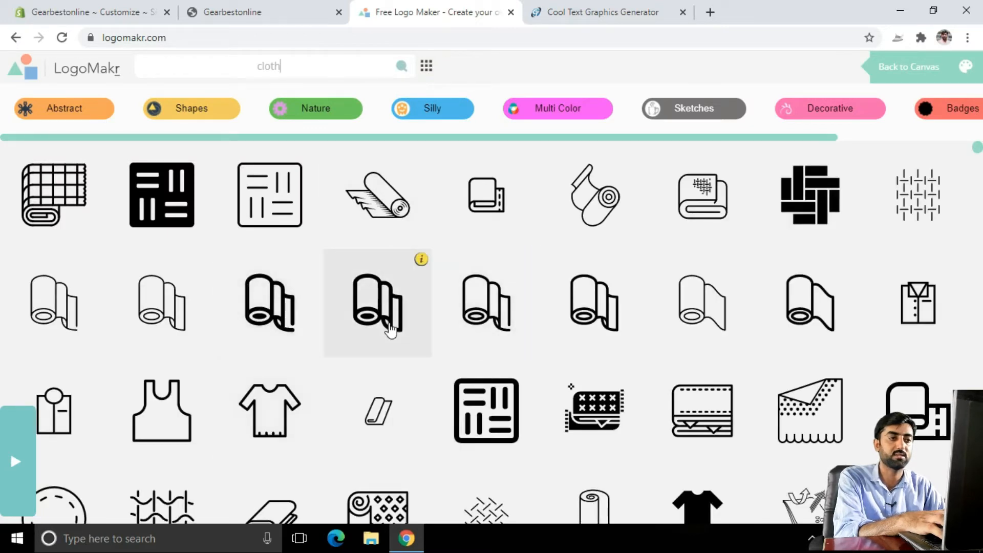
pyautogui.scroll(-3, 391, 330)
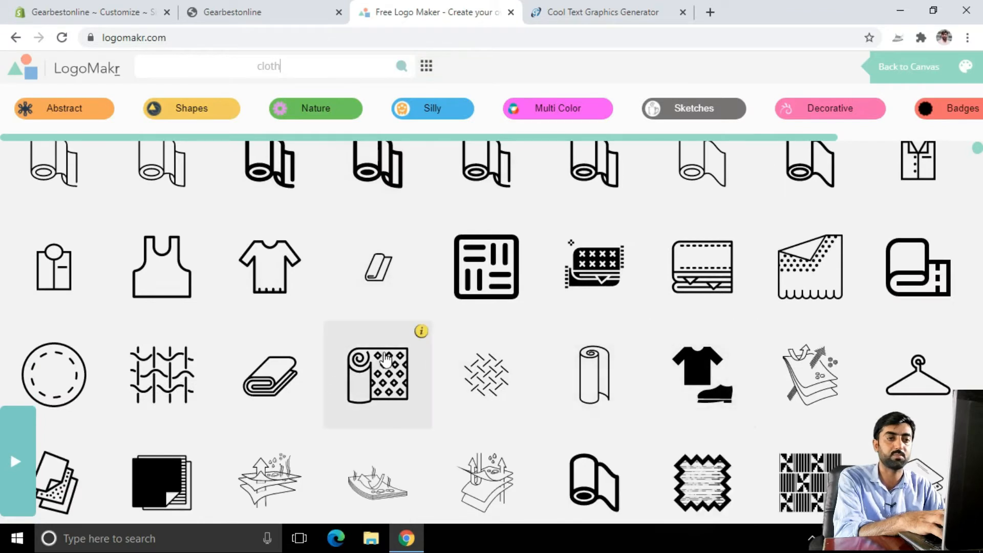
pyautogui.scroll(3, 372, 363)
# Step: Search the LogoMakr graphics for "product" and look over the icons
pyautogui.click(301, 74)
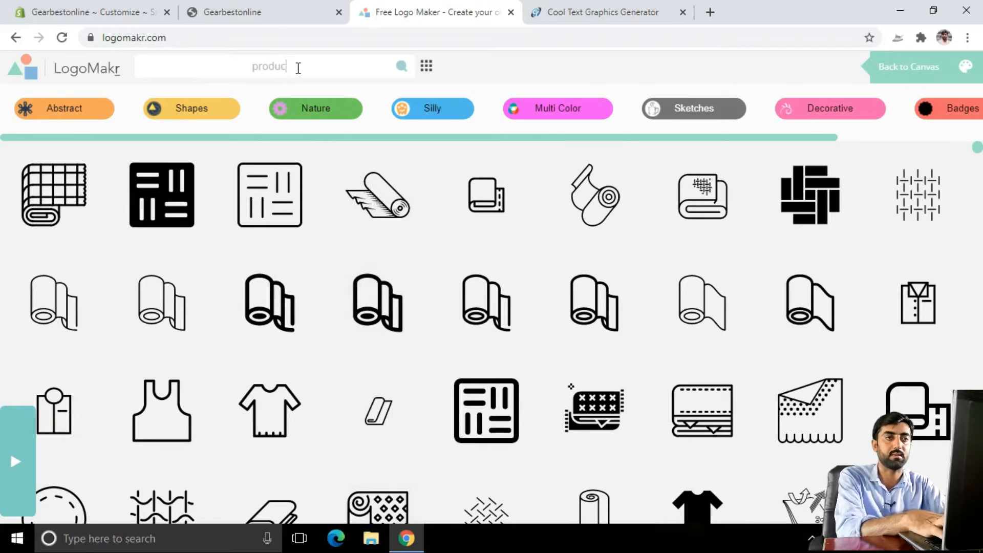
pyautogui.write('product')
pyautogui.press('Return')
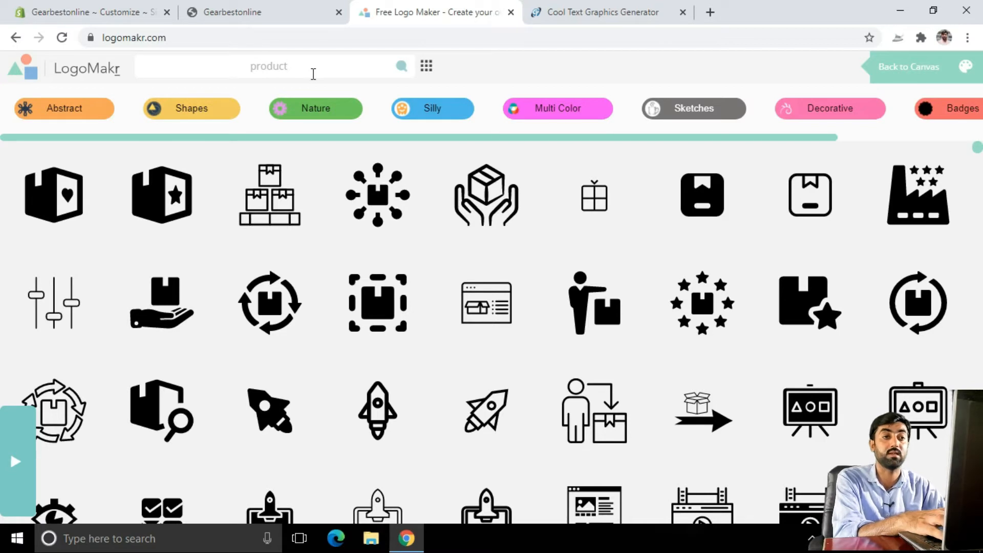
pyautogui.moveTo(268, 217)
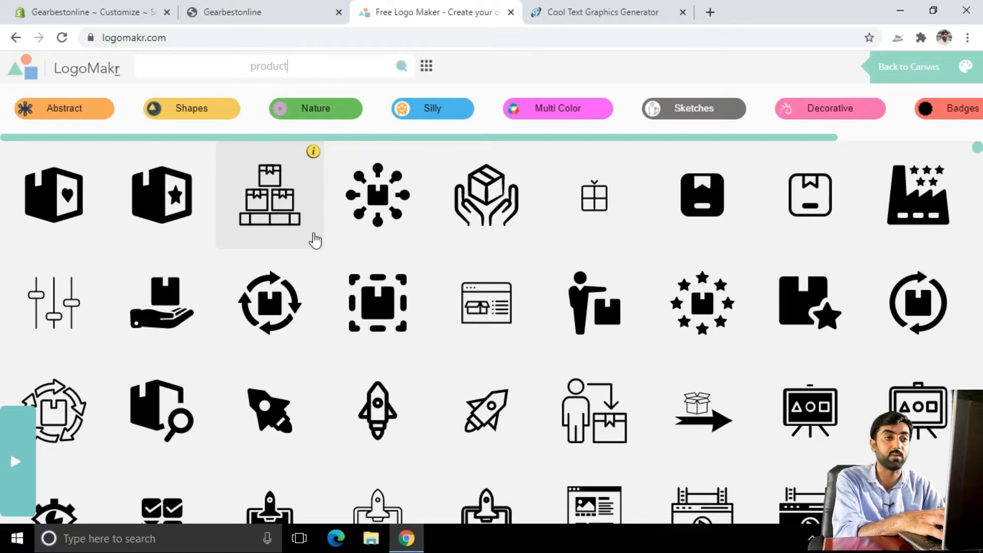
# Step: Switch to Cool Text, choose the Simple text style, and set the logo text to "Gear Best Online"
pyautogui.click(576, 12)
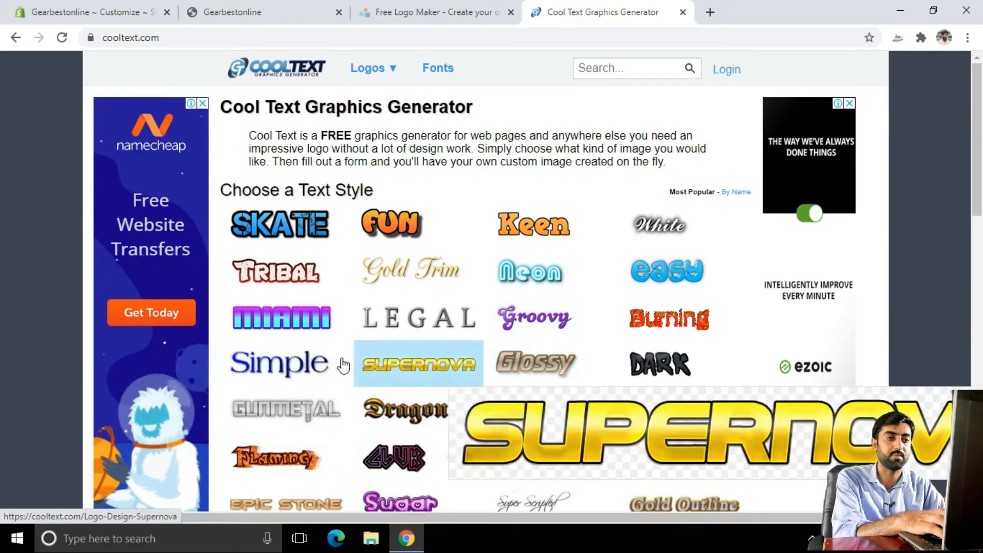
pyautogui.click(279, 368)
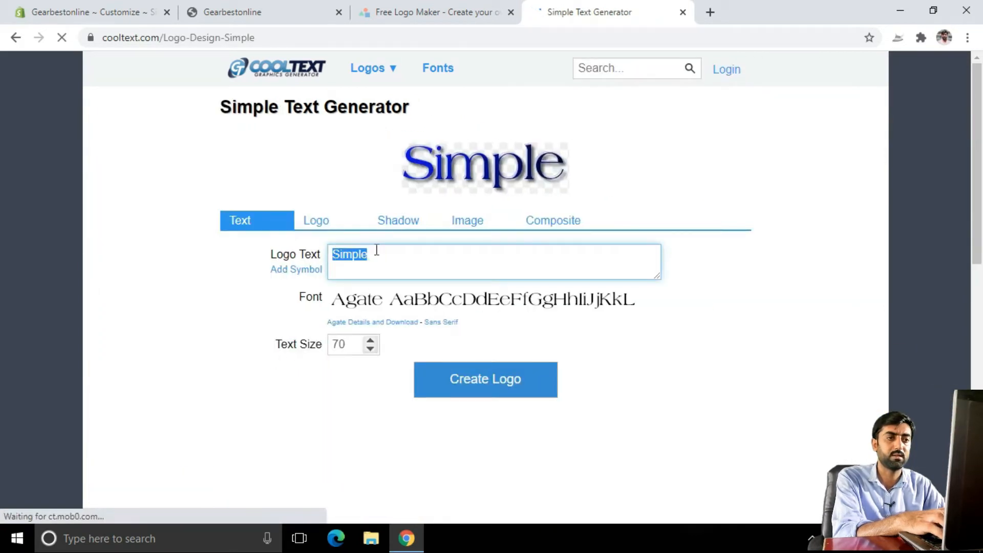
pyautogui.write('Gear')
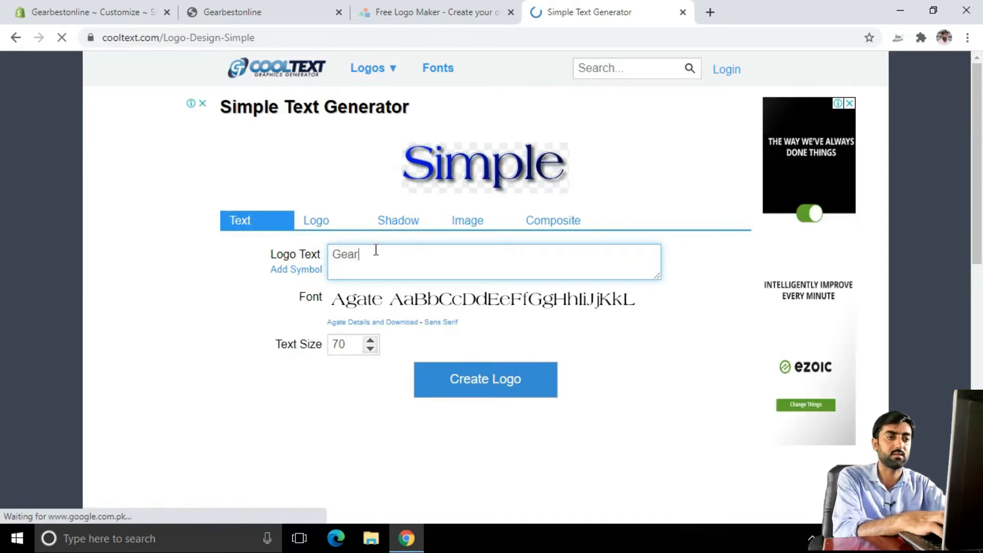
pyautogui.write(' Best Us')
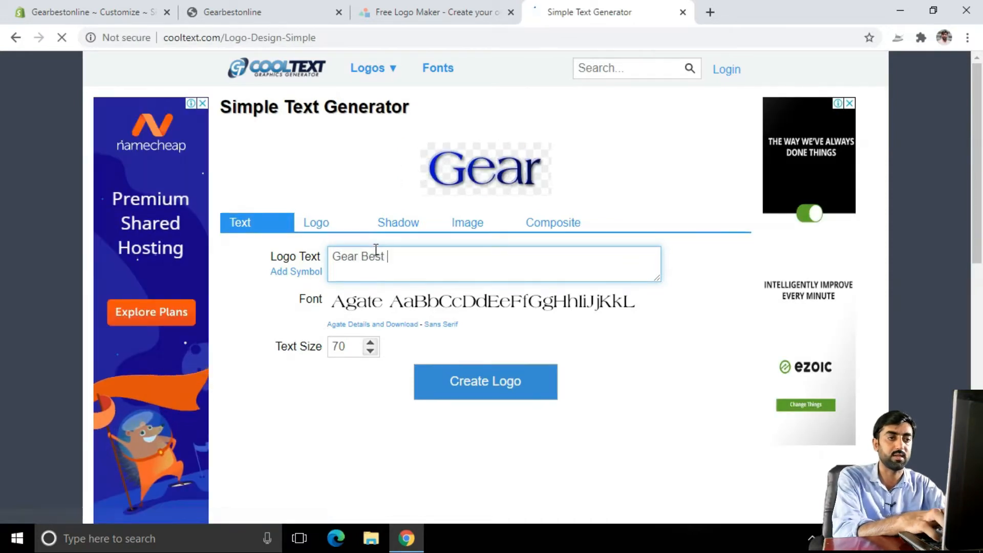
pyautogui.press('BackSpace')
pyautogui.press('BackSpace')
pyautogui.write('Online')
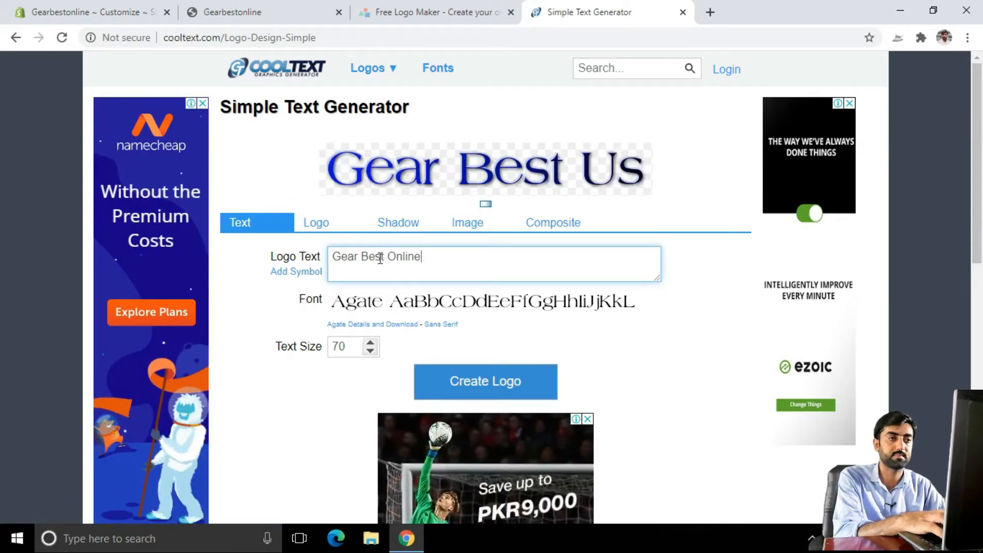
# Step: Check the store's name and header in the storefront preview and theme editor, and return to the Cool Text generator
pyautogui.moveTo(479, 317)
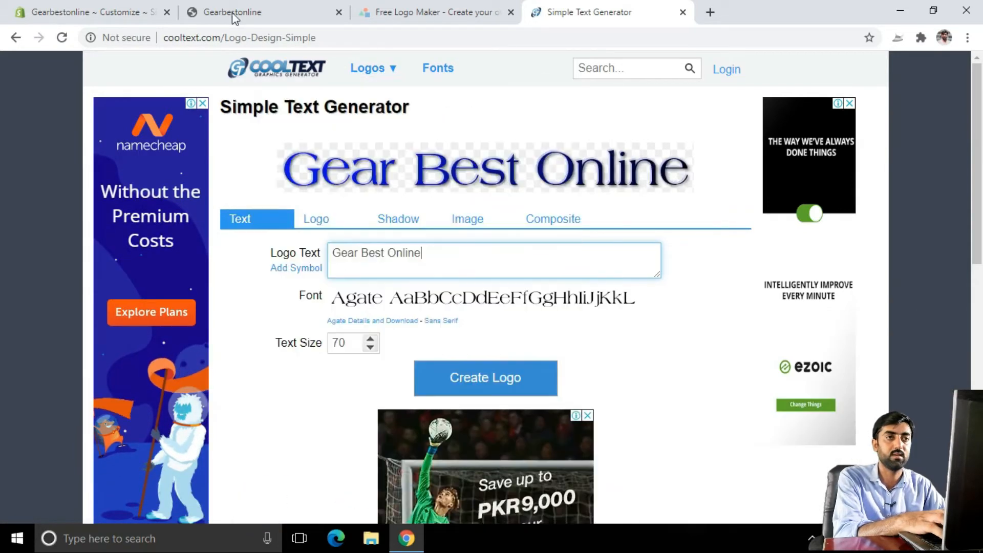
pyautogui.click(233, 11)
pyautogui.click(129, 14)
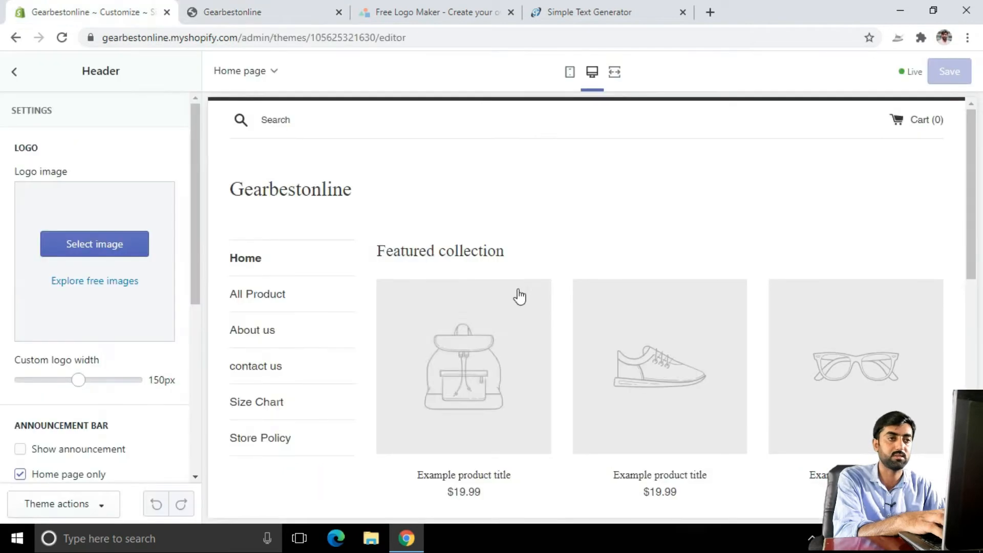
pyautogui.click(558, 12)
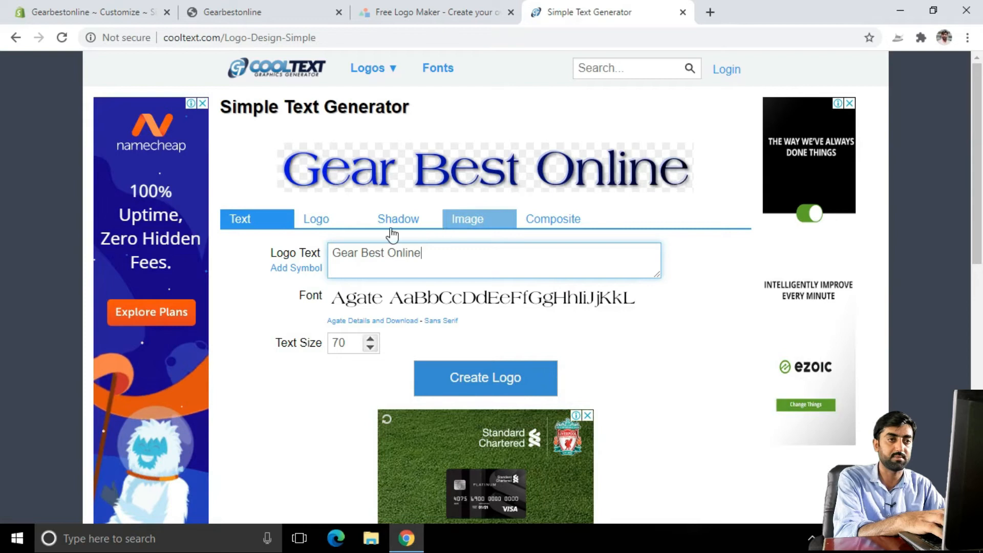
# Step: Set the logo's text color to #594C47
pyautogui.click(313, 225)
pyautogui.click(337, 253)
pyautogui.click(424, 382)
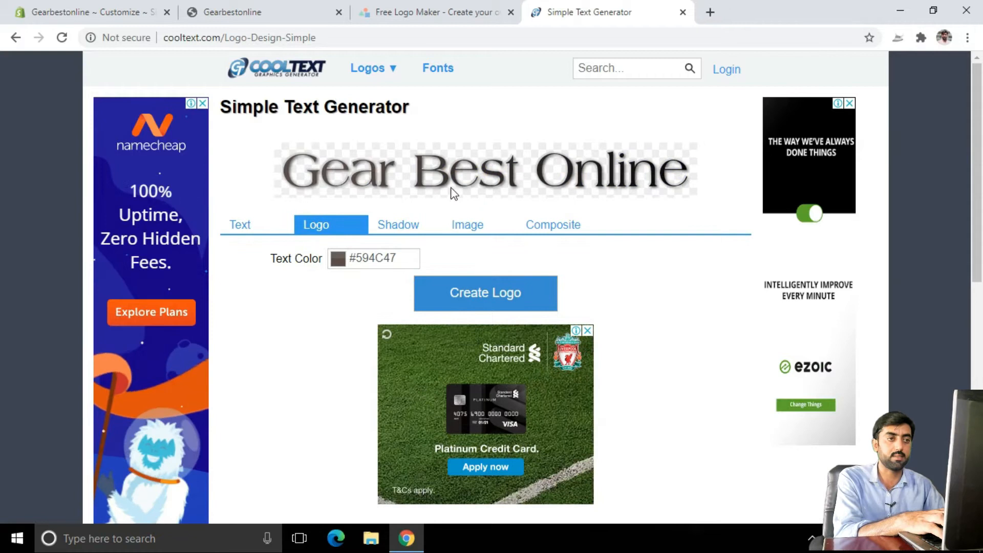
# Step: Review the logo's shadow, image and composite options, and generate and download the "Gear Best Online" logo
pyautogui.click(413, 225)
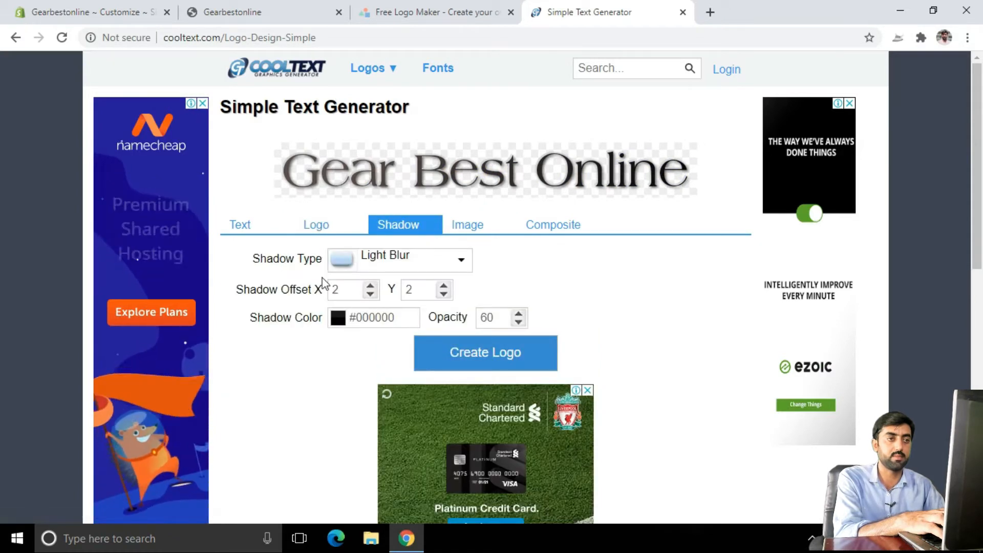
pyautogui.click(340, 265)
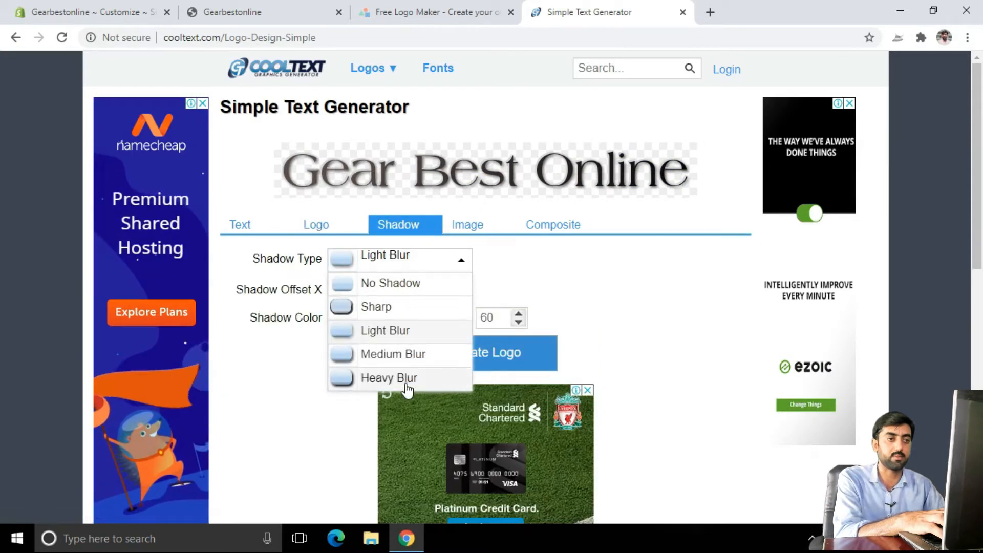
pyautogui.click(476, 229)
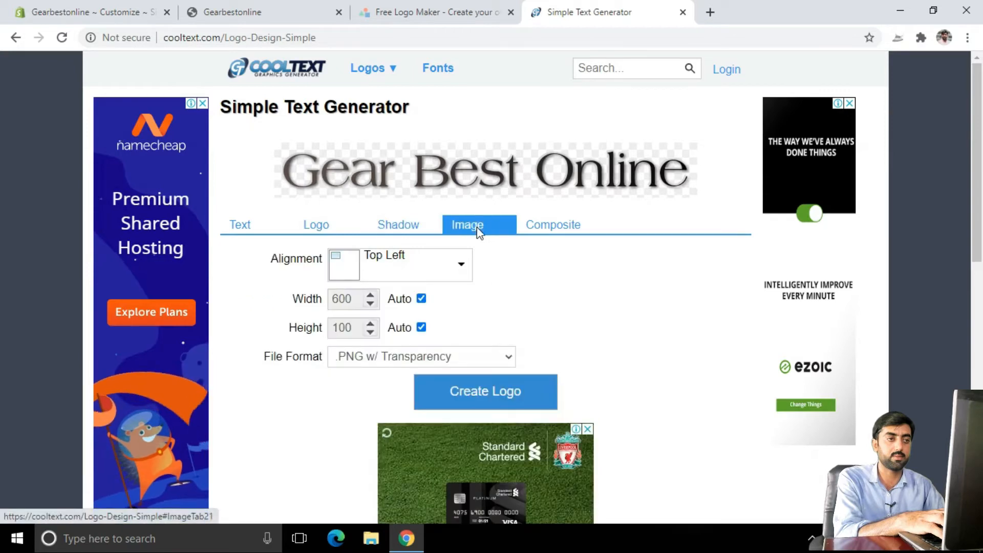
pyautogui.click(559, 230)
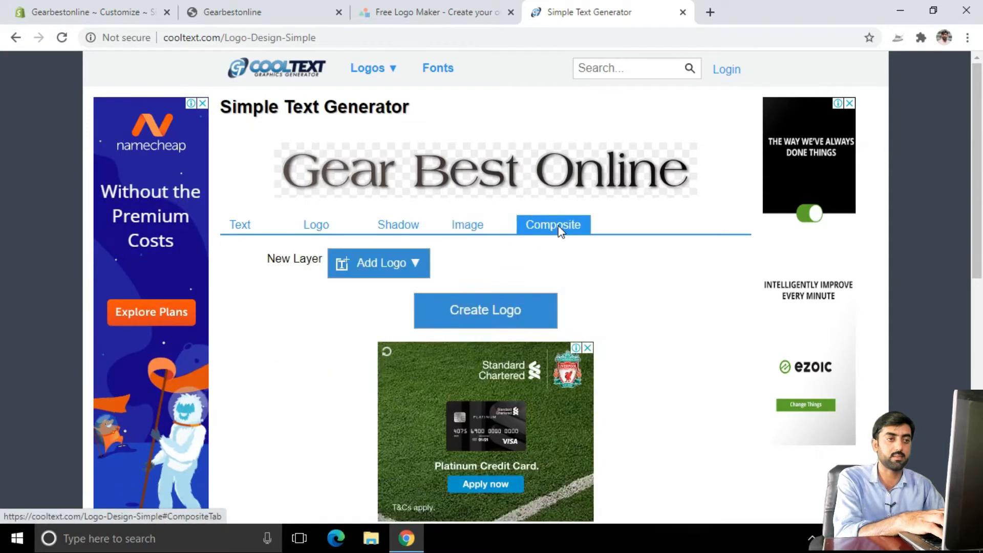
pyautogui.click(489, 310)
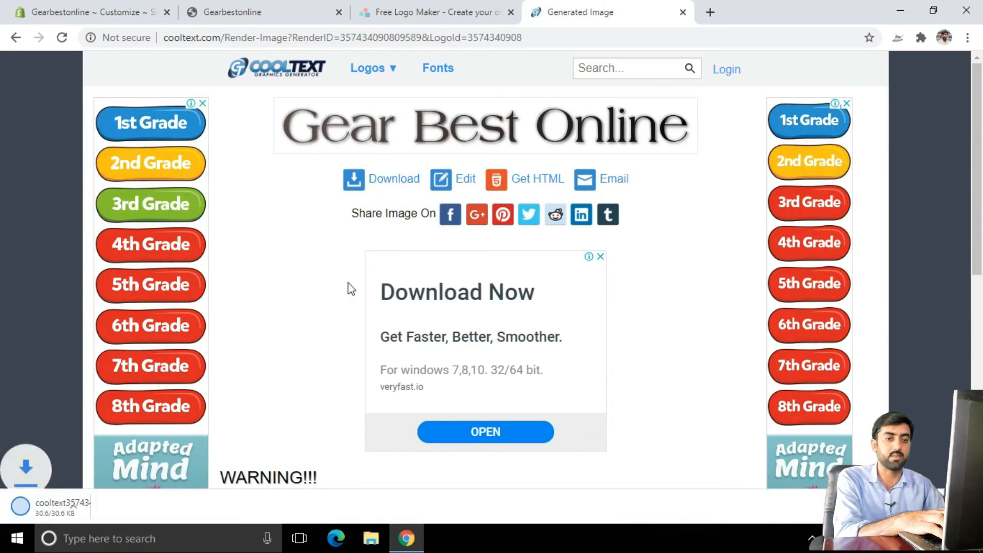
pyautogui.click(86, 8)
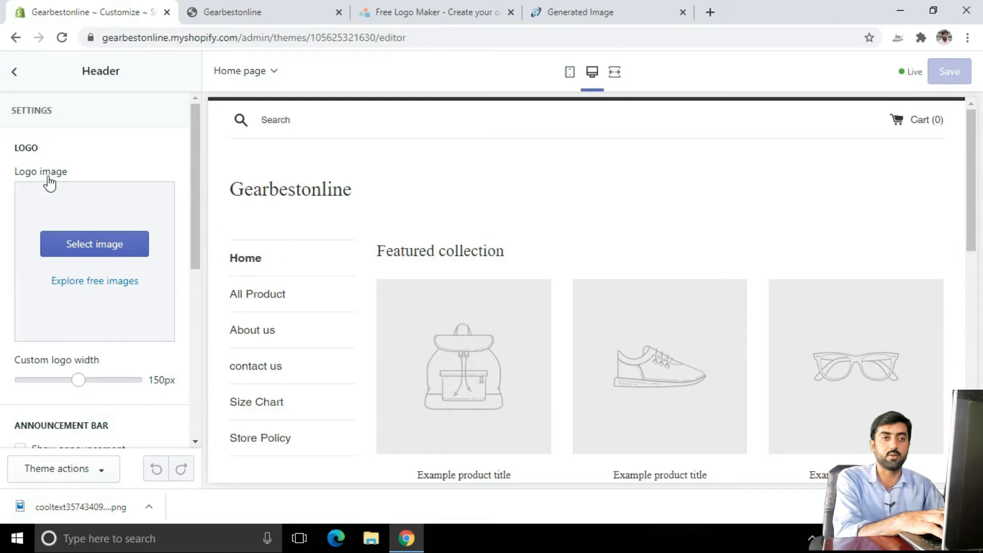
pyautogui.click(115, 260)
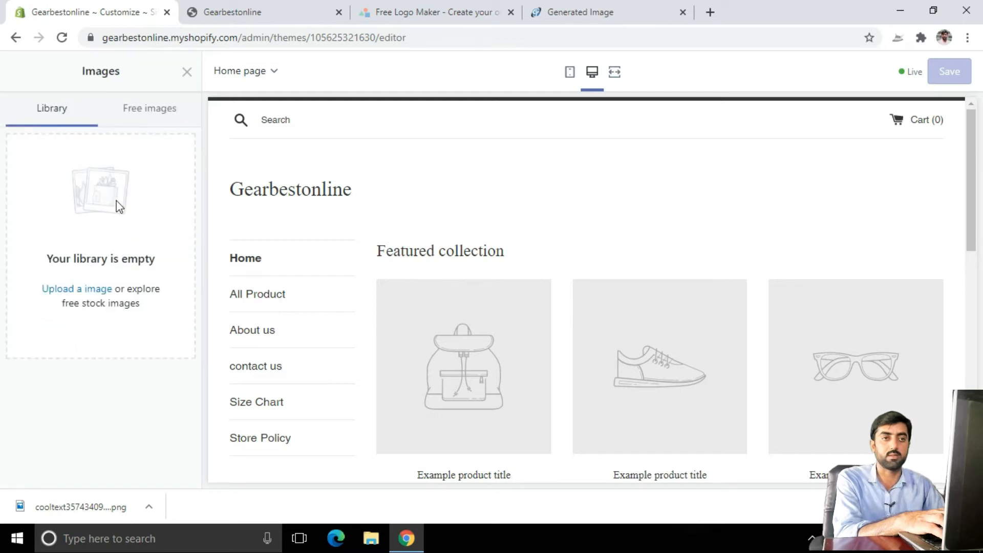
pyautogui.click(77, 296)
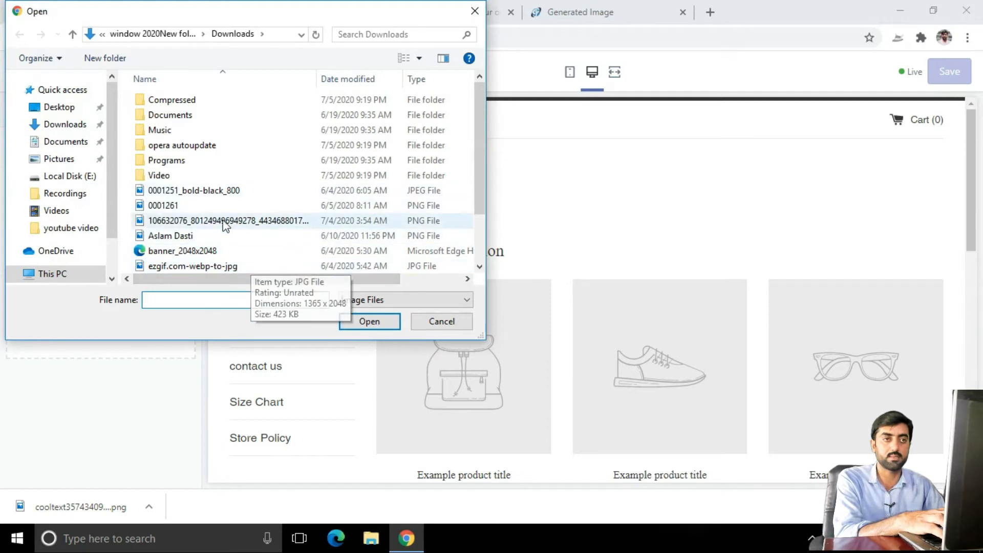
pyautogui.click(62, 125)
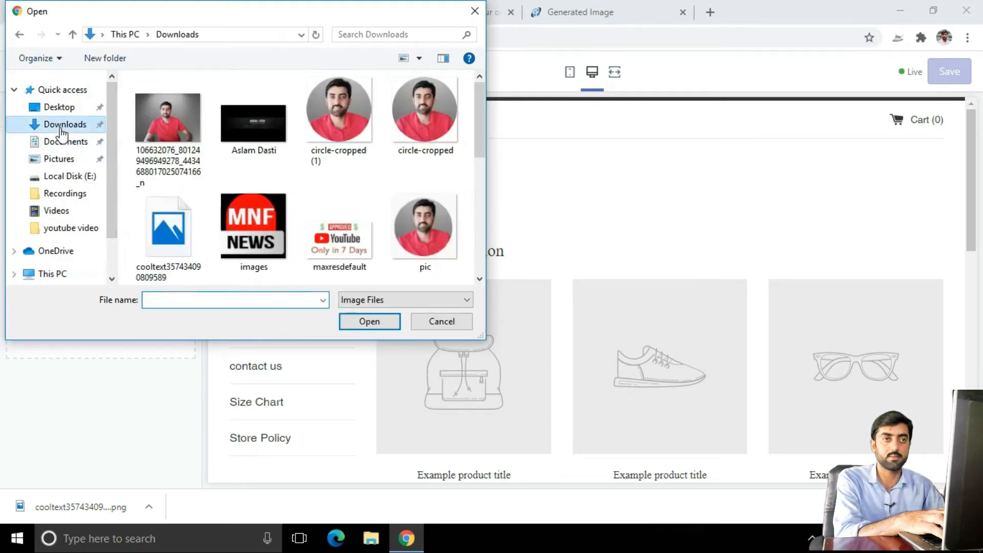
pyautogui.click(175, 254)
pyautogui.doubleClick(175, 254)
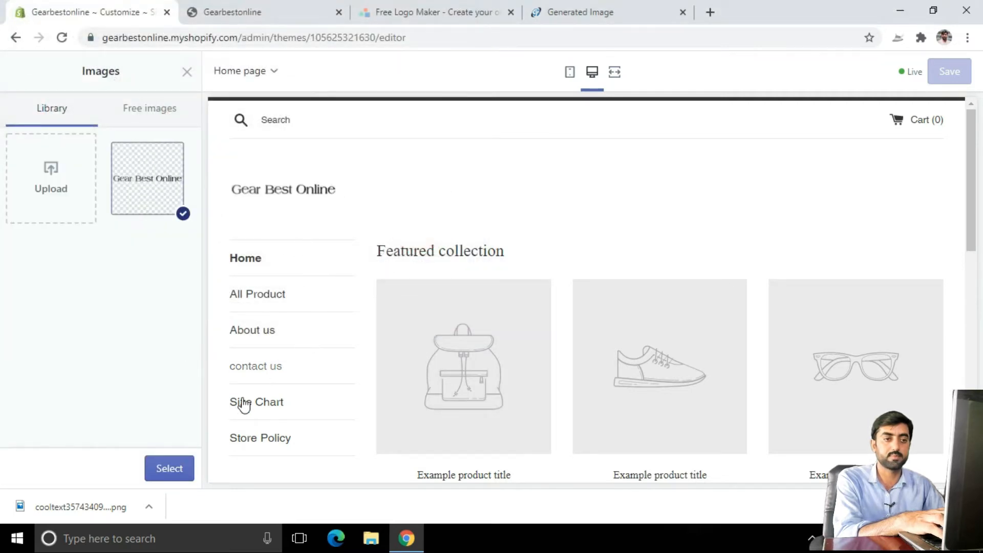
pyautogui.click(170, 468)
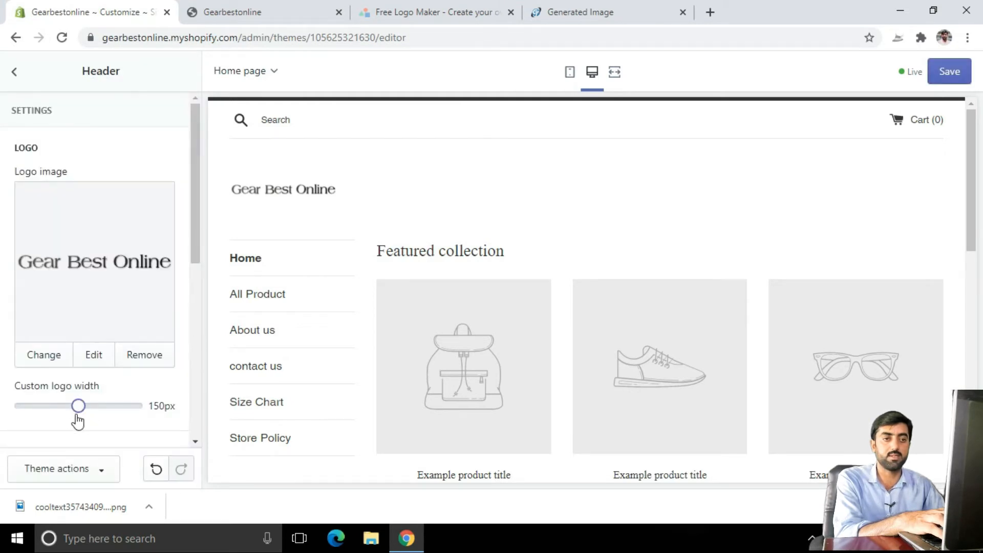
# Step: Set the header's custom logo width to 250px and save the theme
pyautogui.moveTo(95, 407); pyautogui.dragTo(136, 406)
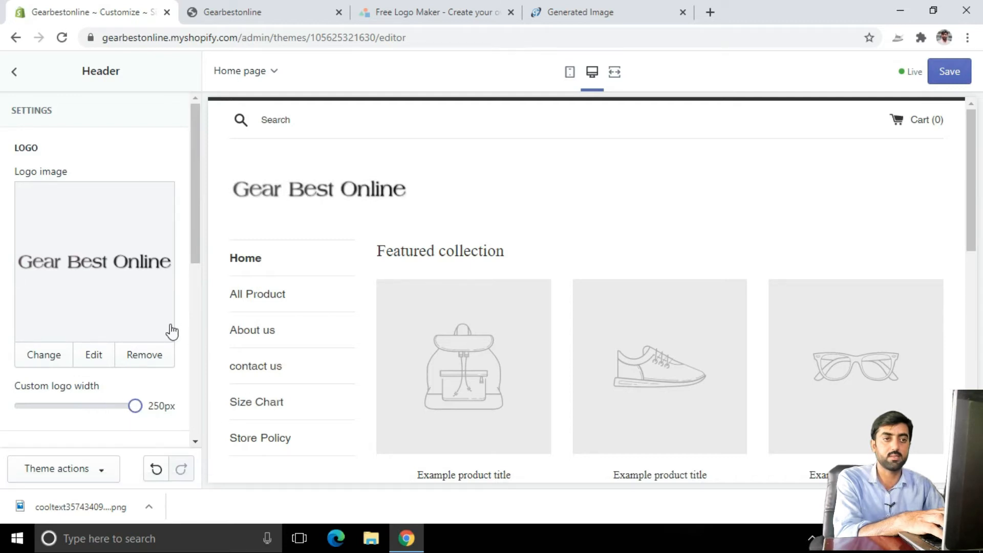
pyautogui.scroll(-1, 171, 332)
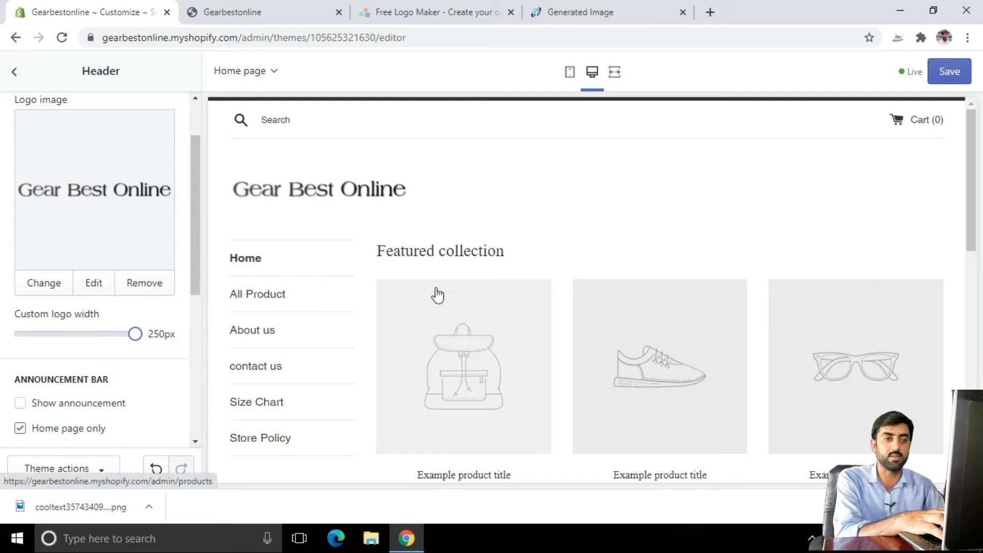
pyautogui.click(951, 77)
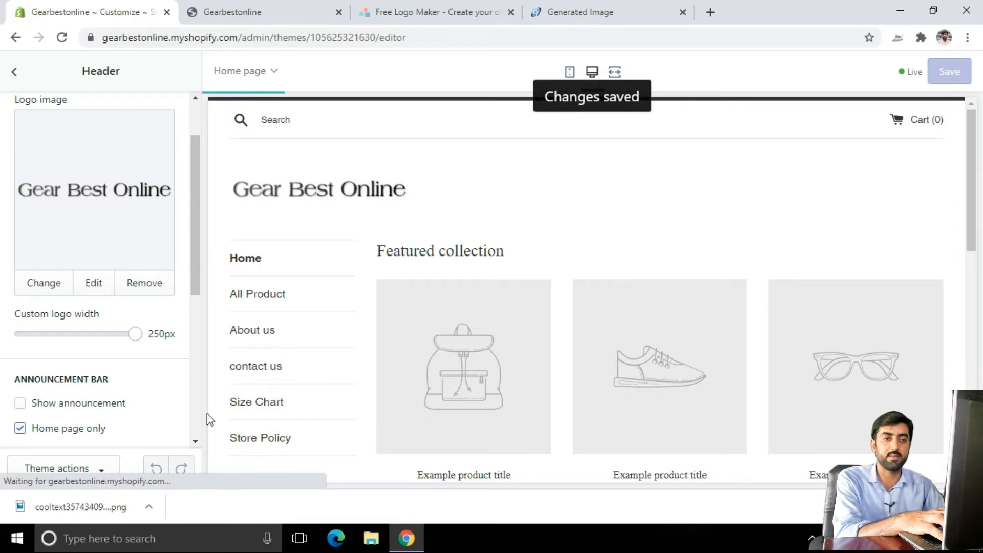
# Step: Show the announcement bar and replace its text with "Delivery All over the World"
pyautogui.click(20, 404)
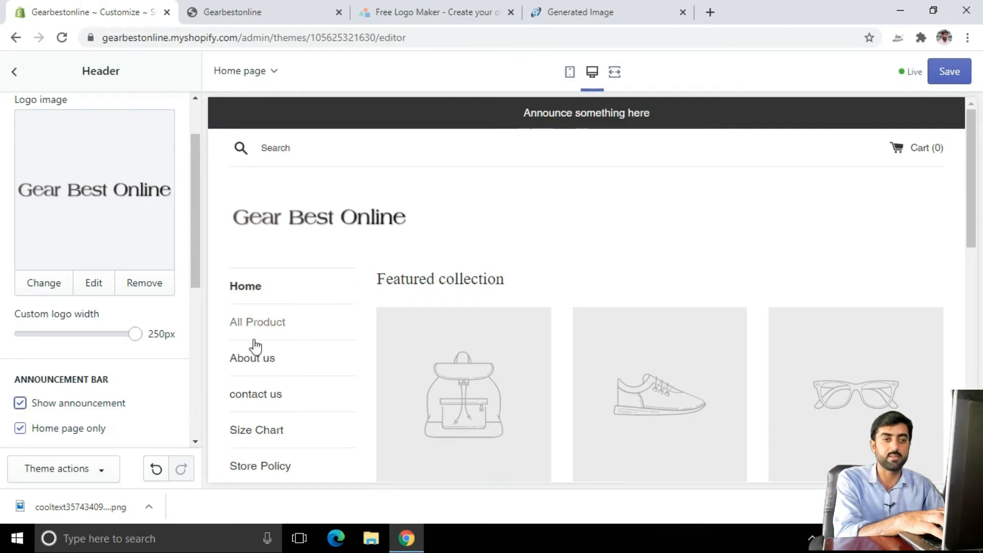
pyautogui.scroll(-4, 176, 362)
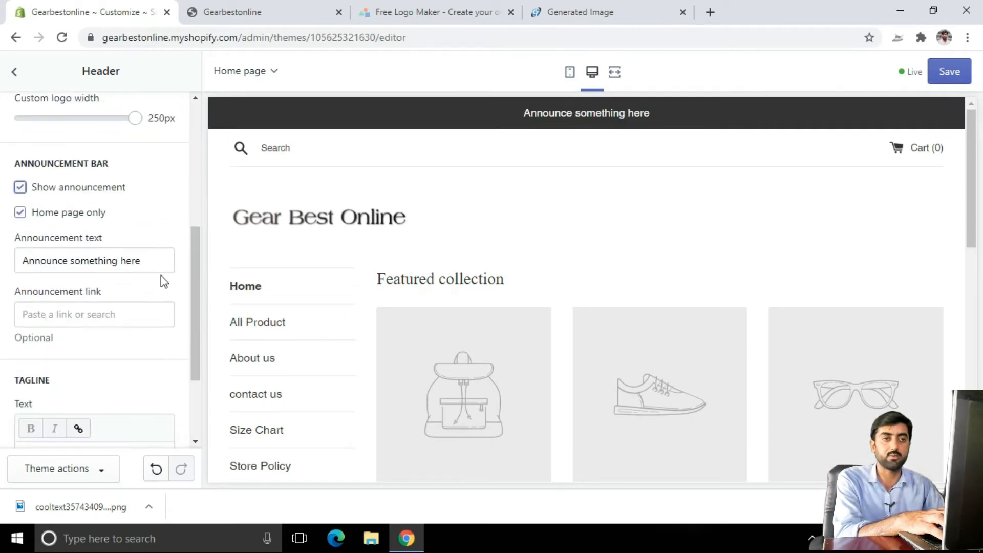
pyautogui.click(145, 260)
pyautogui.press('BackSpace')
pyautogui.press('BackSpace')
pyautogui.press('BackSpace')
pyautogui.press('BackSpace')
pyautogui.press('BackSpace')
pyautogui.press('BackSpace')
pyautogui.press('BackSpace')
pyautogui.press('BackSpace')
pyautogui.press('BackSpace')
pyautogui.press('BackSpace')
pyautogui.press('BackSpace')
pyautogui.press('BackSpace')
pyautogui.press('BackSpace')
pyautogui.press('BackSpace')
pyautogui.press('BackSpace')
pyautogui.press('BackSpace')
pyautogui.press('BackSpace')
pyautogui.press('BackSpace')
pyautogui.press('BackSpace')
pyautogui.press('BackSpace')
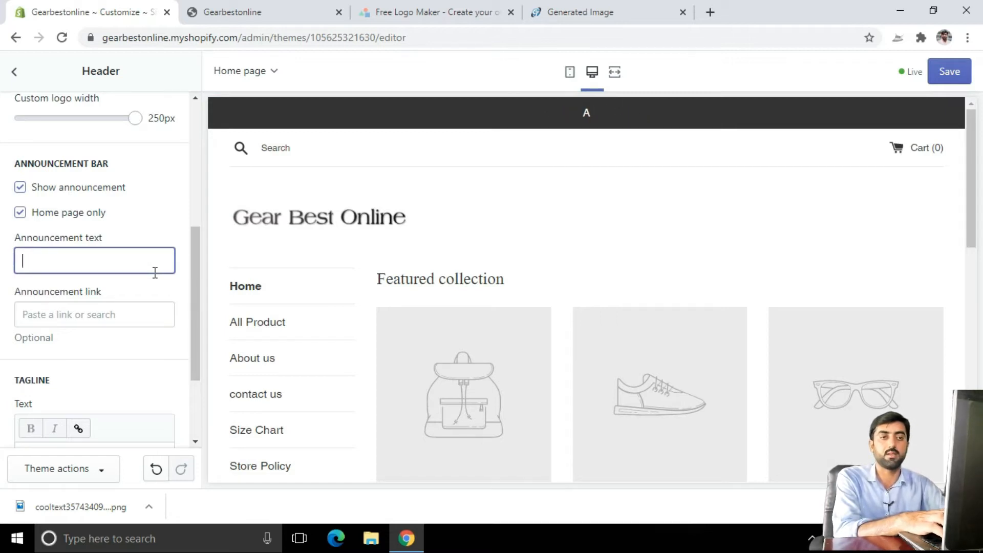
pyautogui.write('Delivery All ')
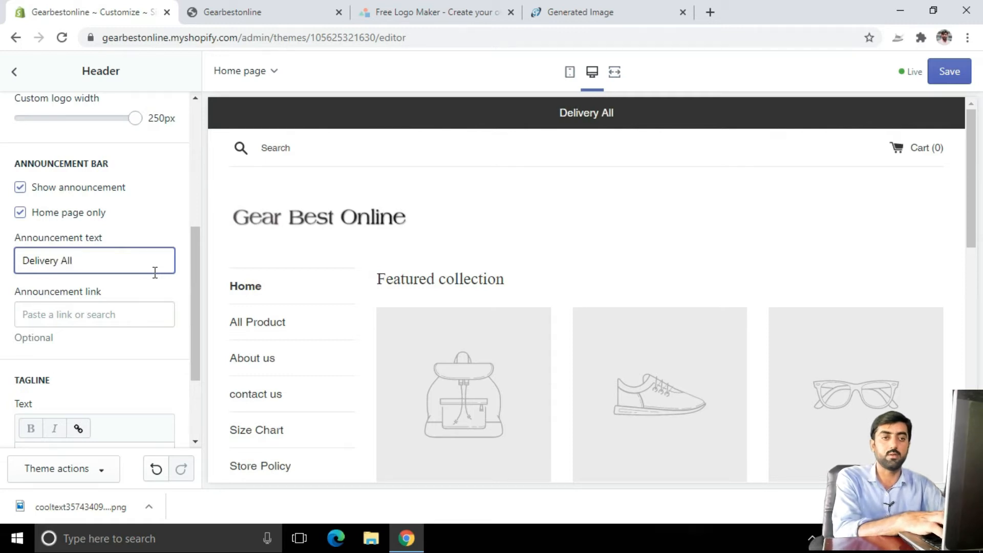
pyautogui.write('ove')
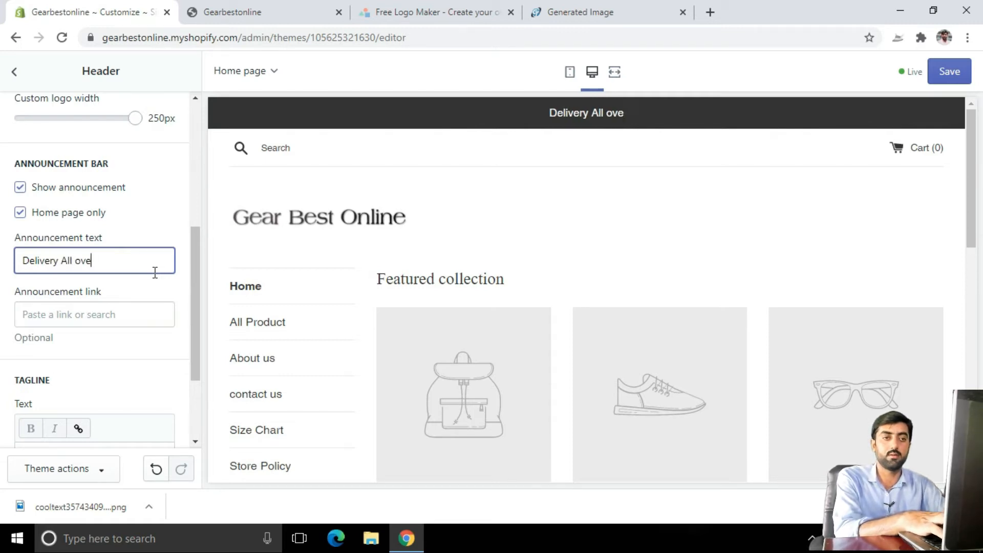
pyautogui.write('r the World')
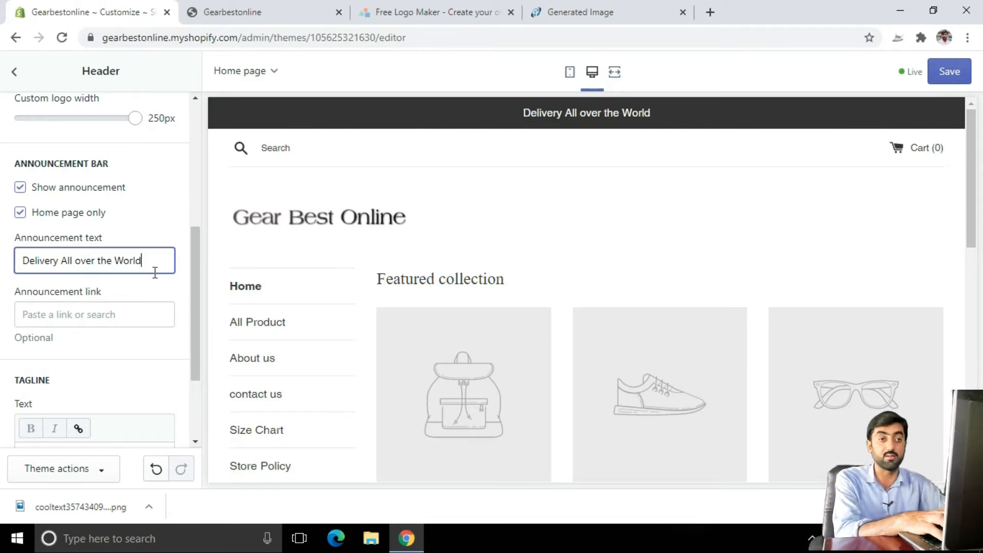
# Step: Reword the announcement text to "Delivery All over USA"
pyautogui.press('BackSpace')
pyautogui.press('BackSpace')
pyautogui.press('BackSpace')
pyautogui.press('BackSpace')
pyautogui.press('BackSpace')
pyautogui.write('USA')
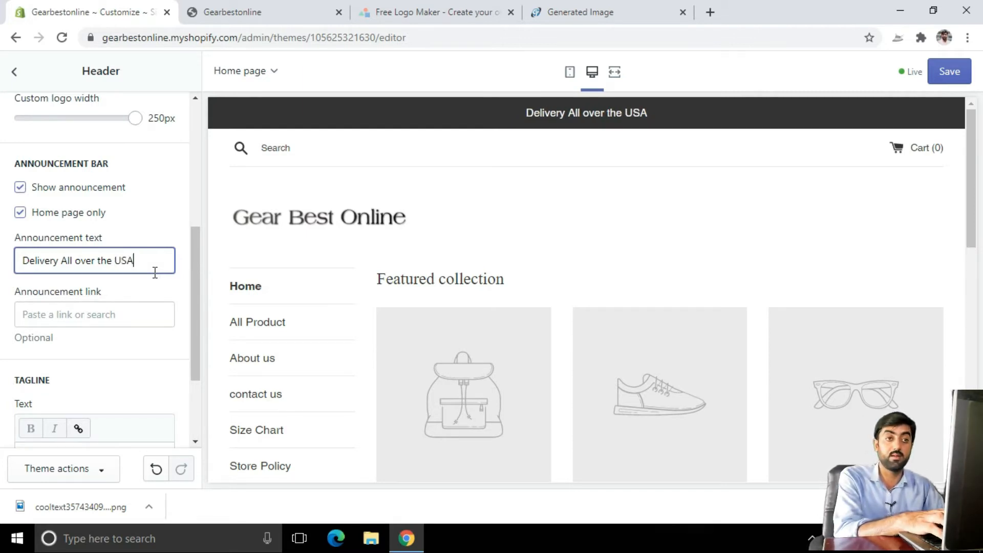
pyautogui.press('BackSpace')
pyautogui.press('BackSpace')
pyautogui.press('BackSpace')
pyautogui.press('BackSpace')
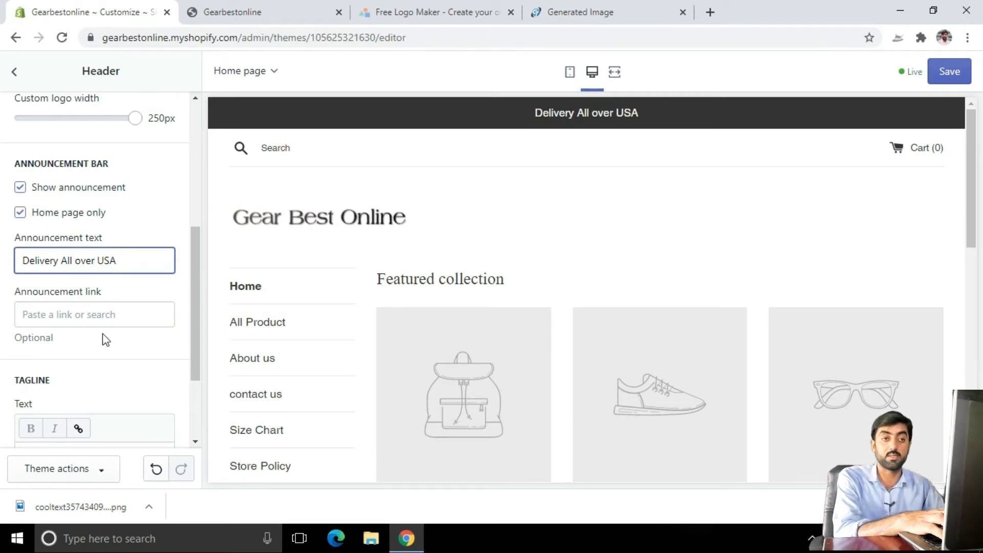
# Step: Look at the link choices for the announcement, leave the link empty, and save the header changes
pyautogui.click(92, 314)
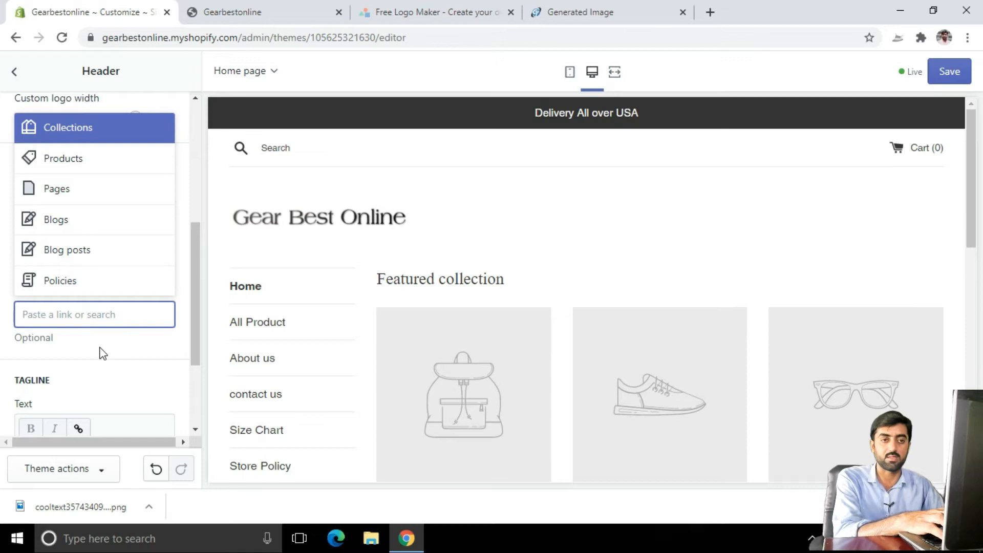
pyautogui.scroll(-3, 102, 353)
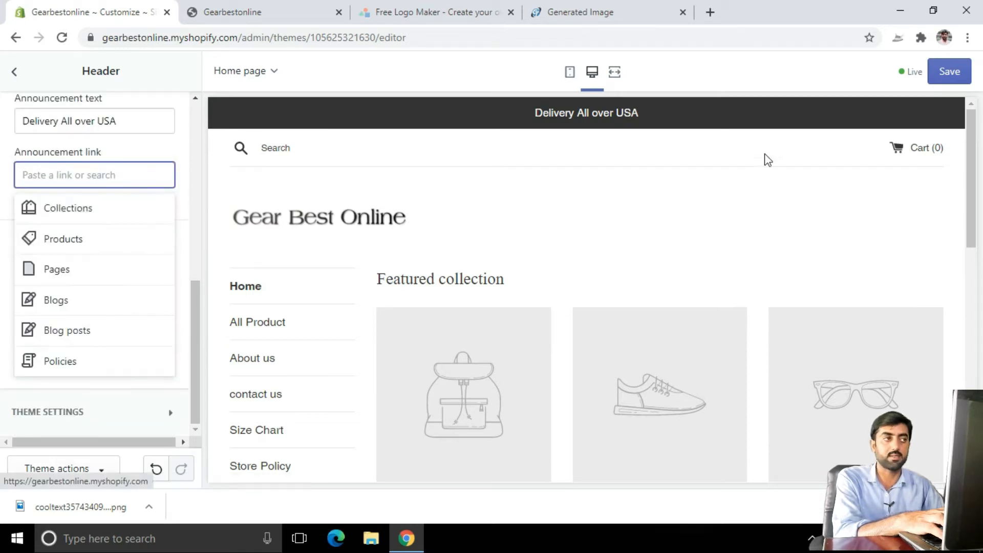
pyautogui.click(955, 77)
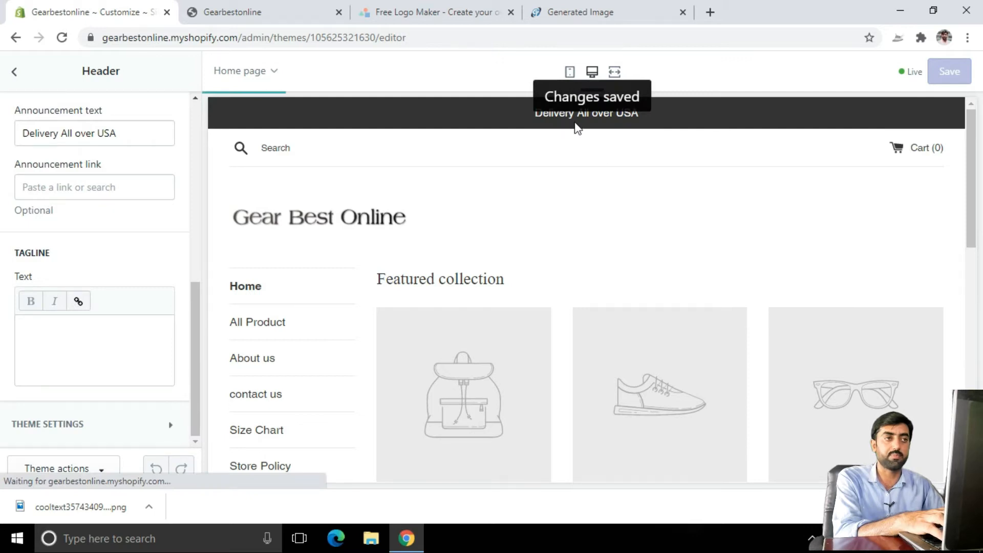
# Step: Check the new logo and announcement bar in the refreshed storefront preview, and return to the theme editor
pyautogui.click(261, 11)
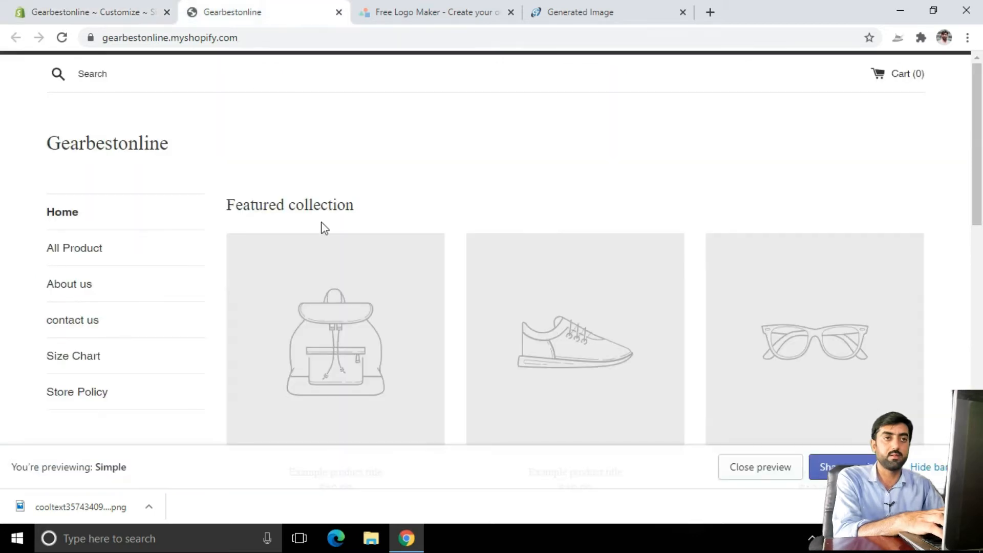
pyautogui.click(92, 141)
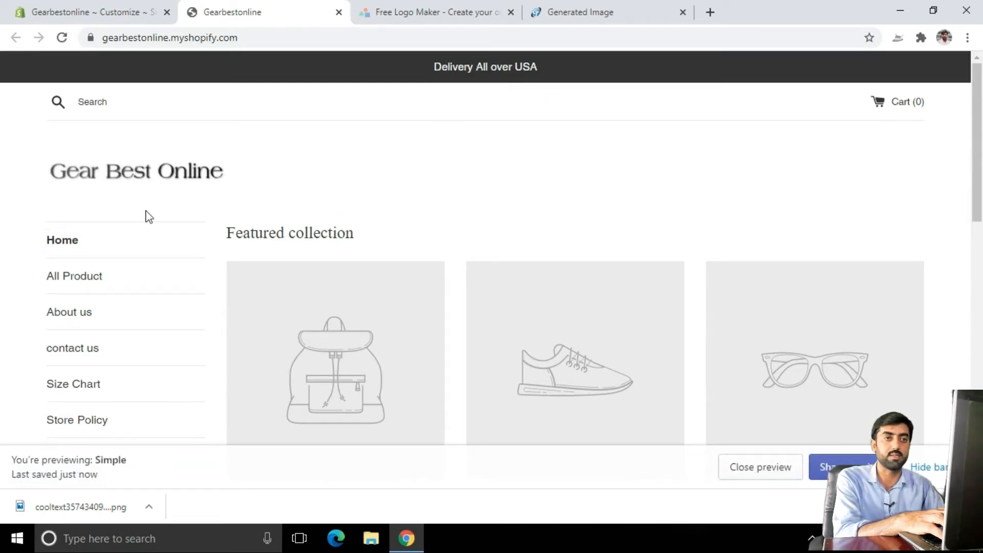
pyautogui.click(67, 9)
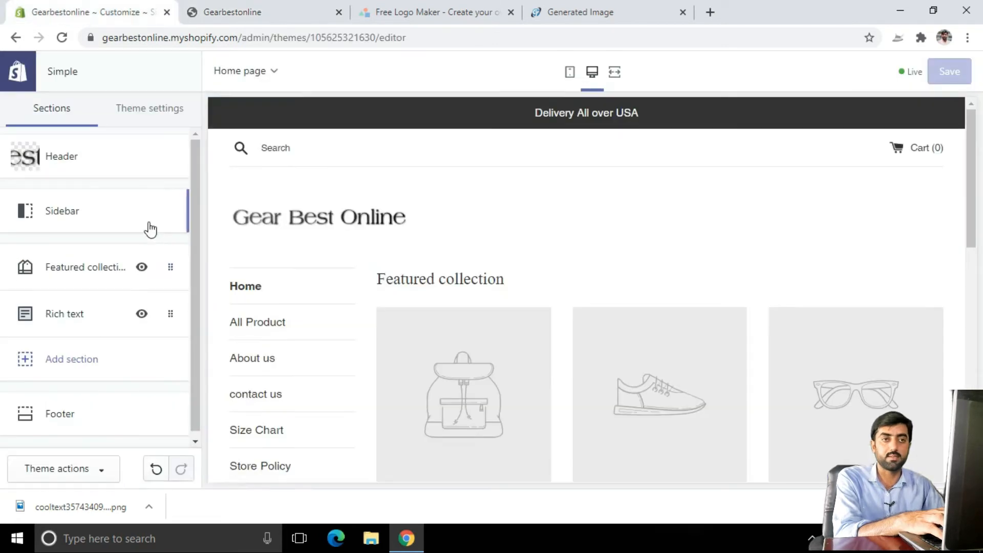
# Step: Look over the settings of the Header, Sidebar and Featured collection sections, and return to the section list
pyautogui.click(80, 168)
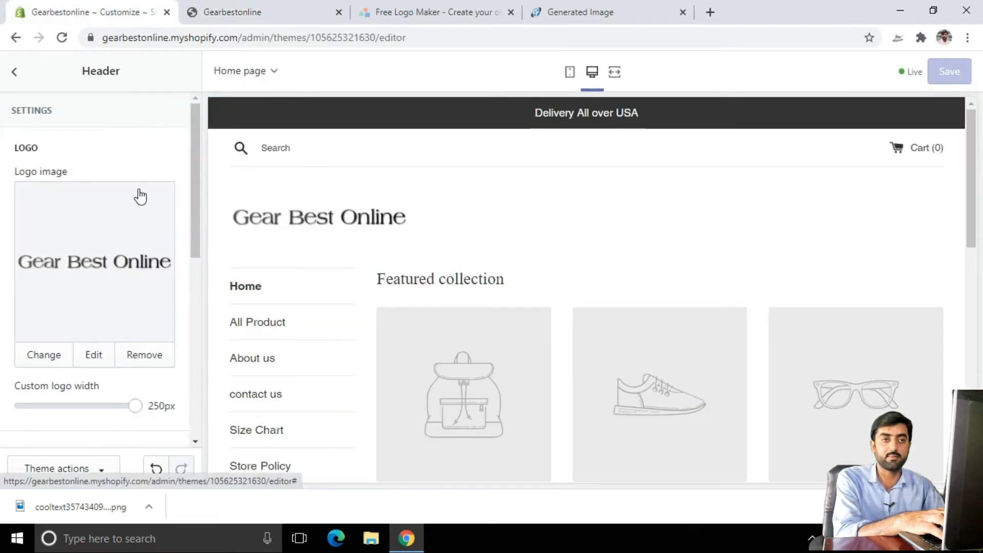
pyautogui.scroll(-8, 139, 196)
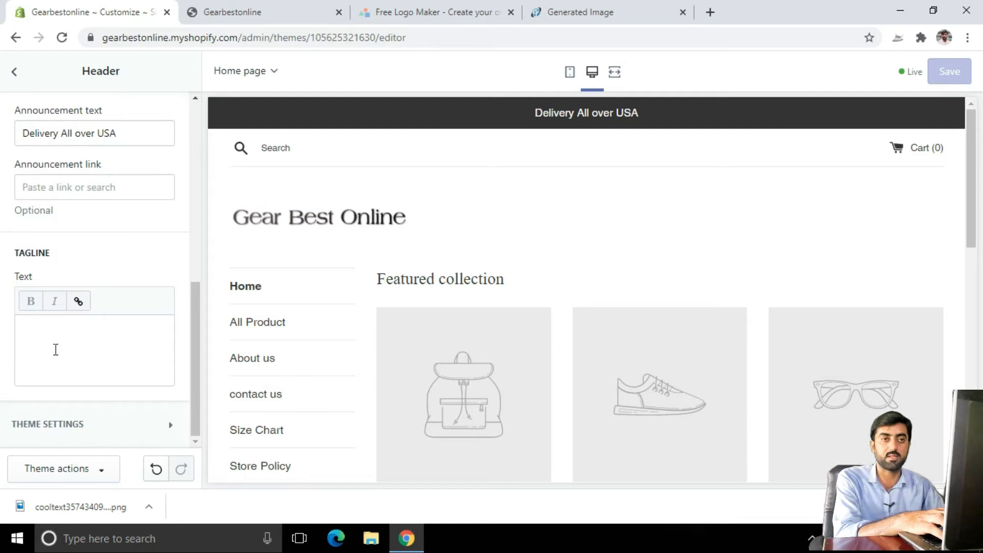
pyautogui.click(16, 82)
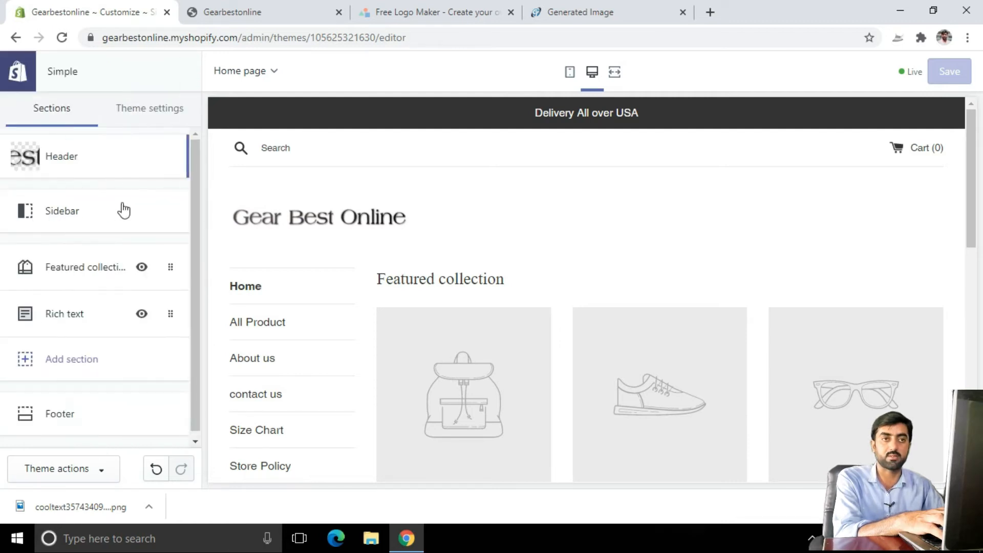
pyautogui.click(92, 218)
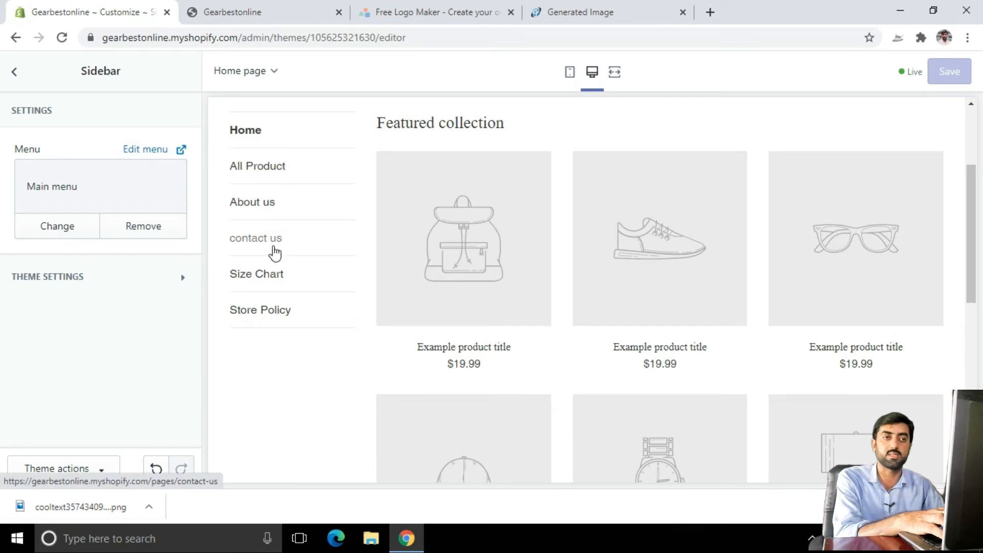
pyautogui.click(13, 88)
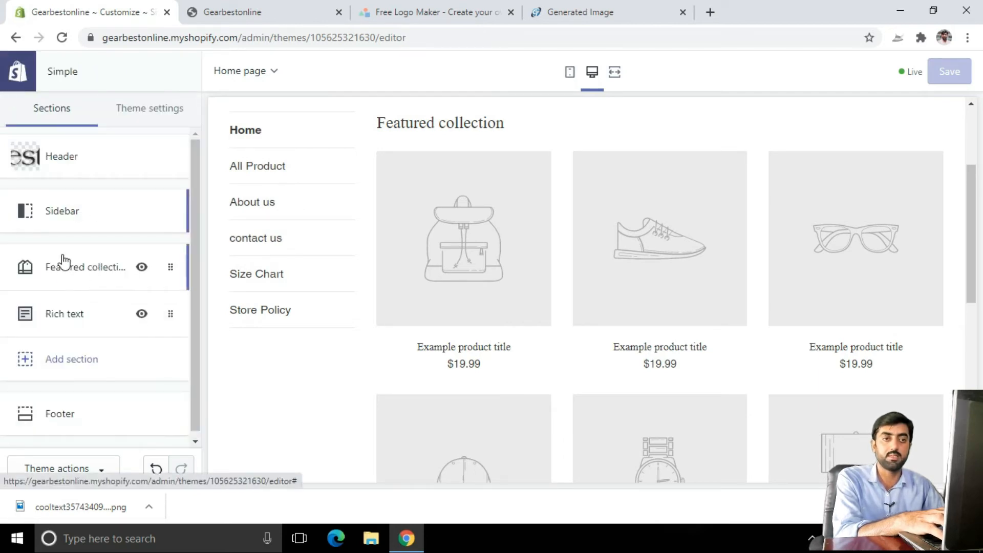
pyautogui.click(96, 272)
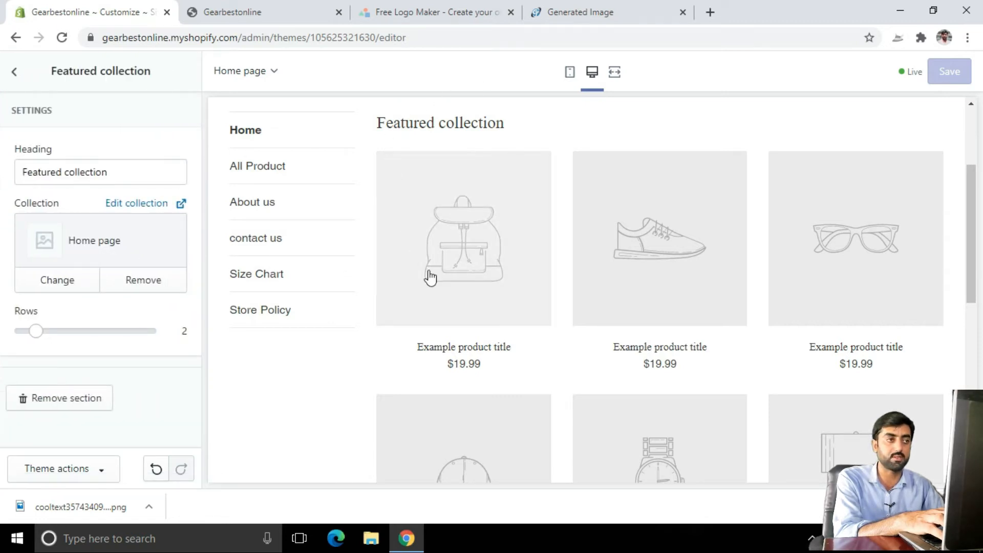
pyautogui.click(13, 72)
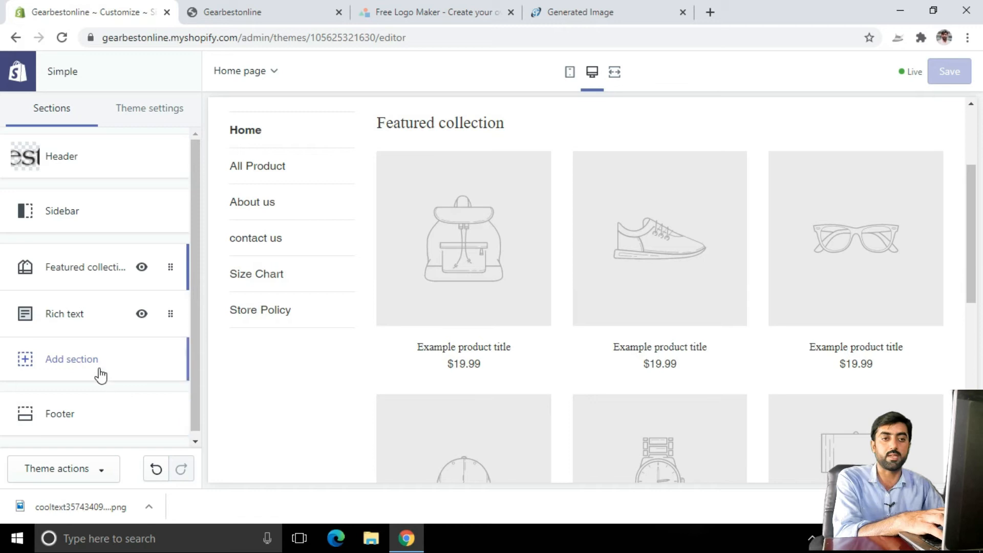
# Step: Preview the Featured banner section type and add it to the home page
pyautogui.click(53, 371)
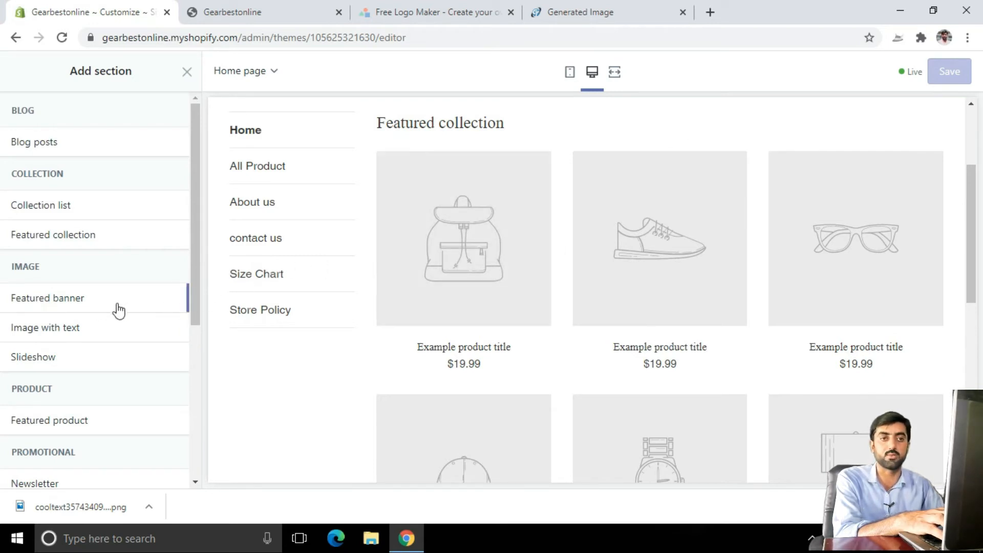
pyautogui.moveTo(61, 307)
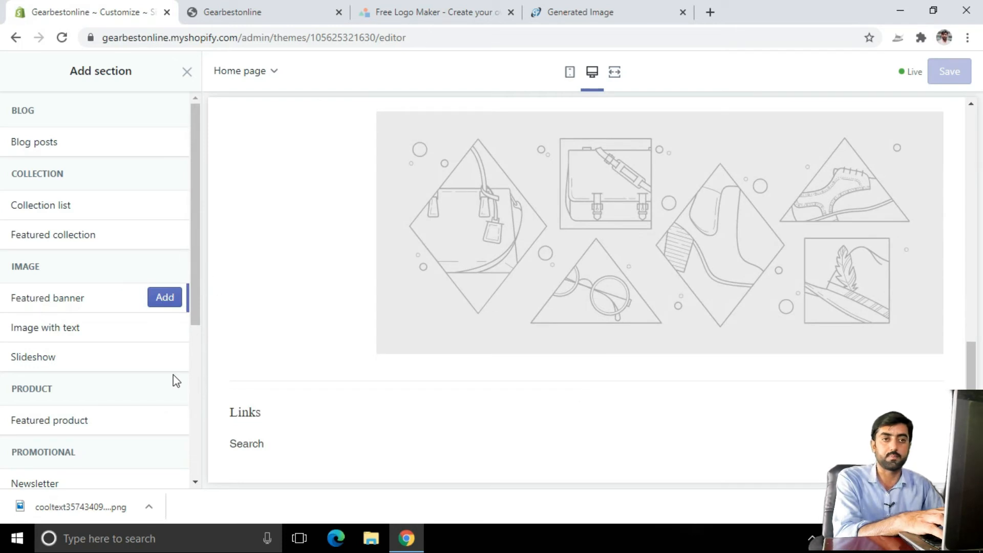
pyautogui.click(170, 299)
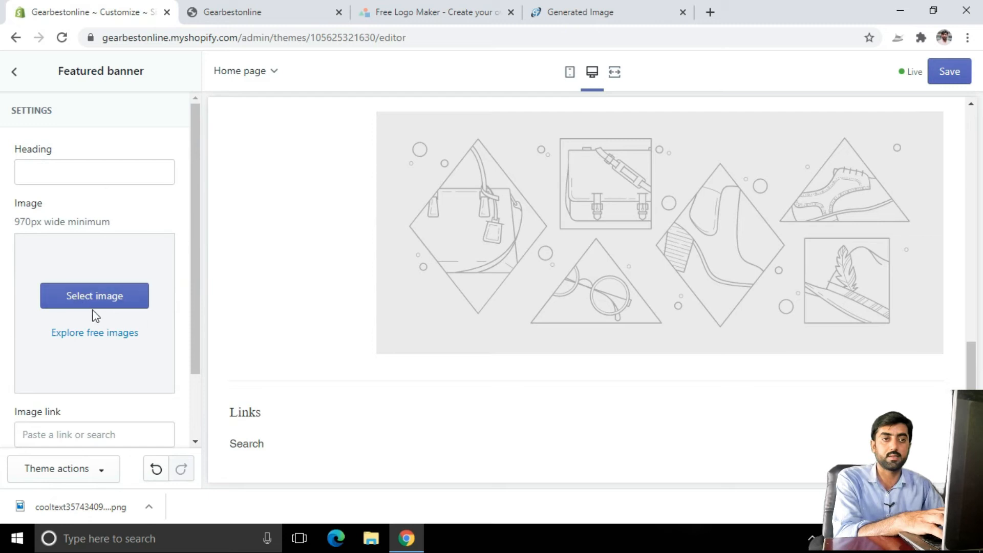
# Step: Upload ezgif.com-webp-to-jpg from the Downloads folder and use it as the featured banner's image
pyautogui.click(94, 306)
pyautogui.click(63, 182)
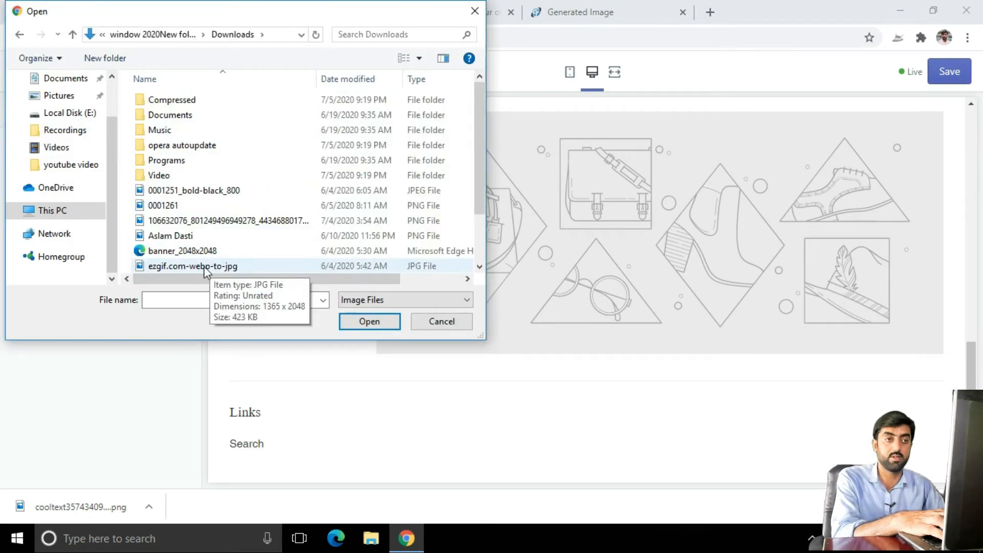
pyautogui.doubleClick(204, 266)
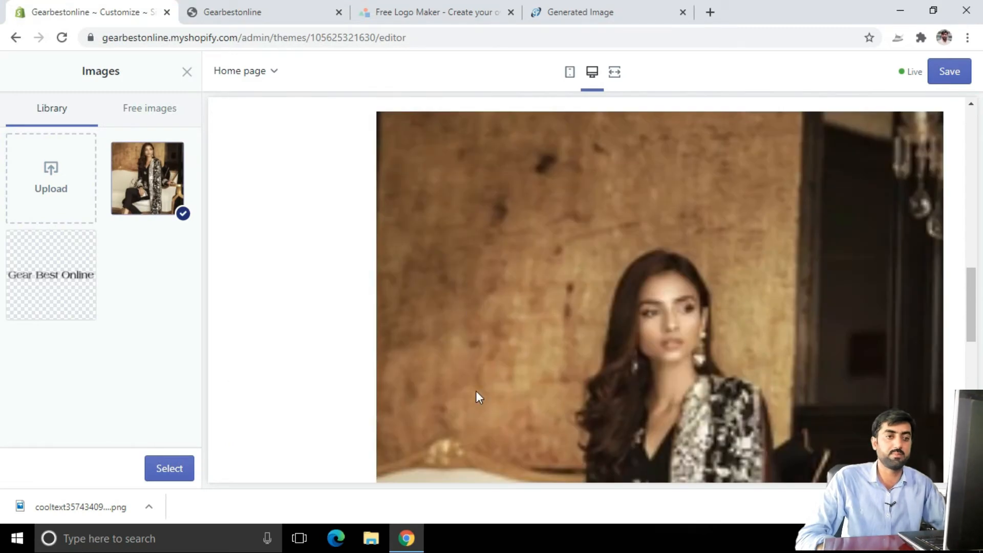
pyautogui.click(168, 468)
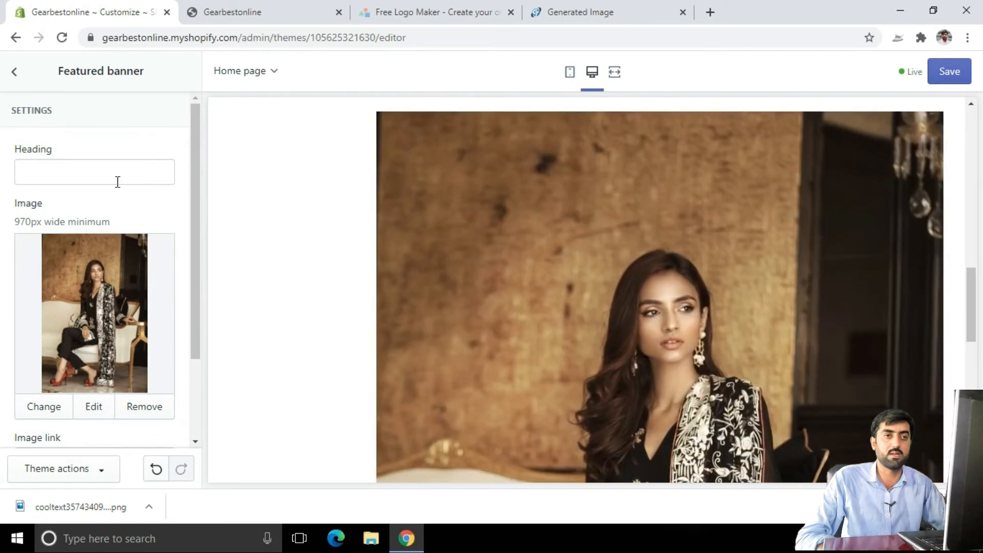
# Step: Leave the banner's heading and image link empty, save the theme, and return to the section list
pyautogui.click(118, 182)
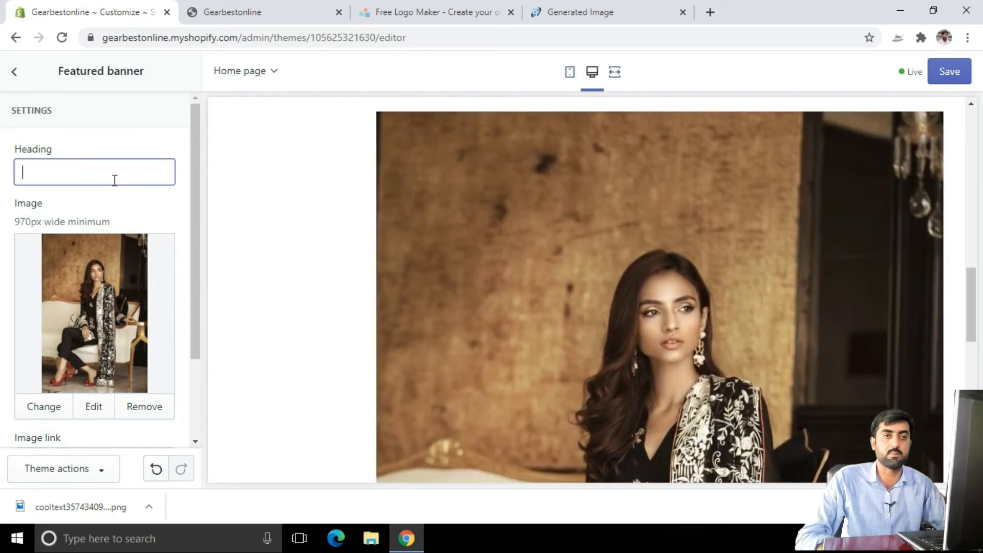
pyautogui.scroll(-2, 164, 199)
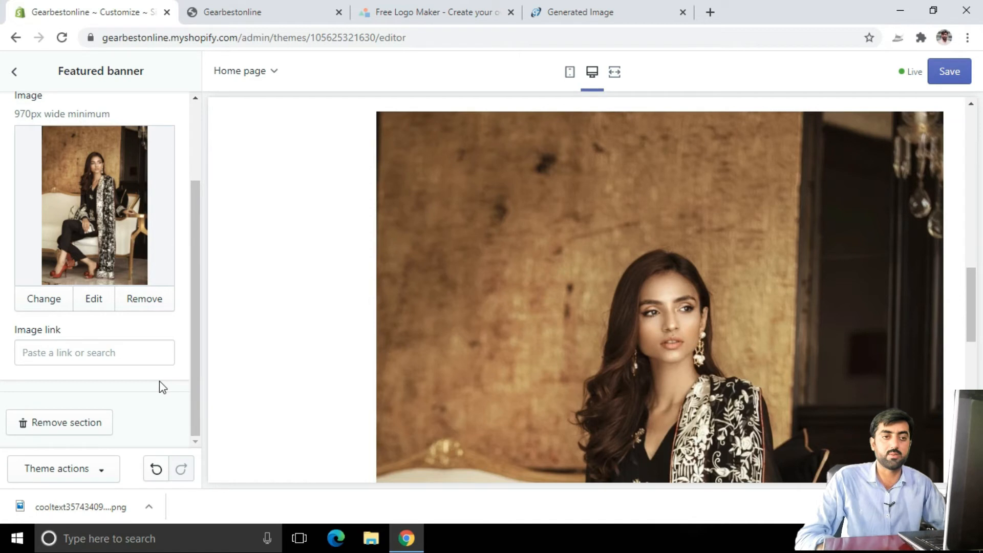
pyautogui.scroll(2, 159, 381)
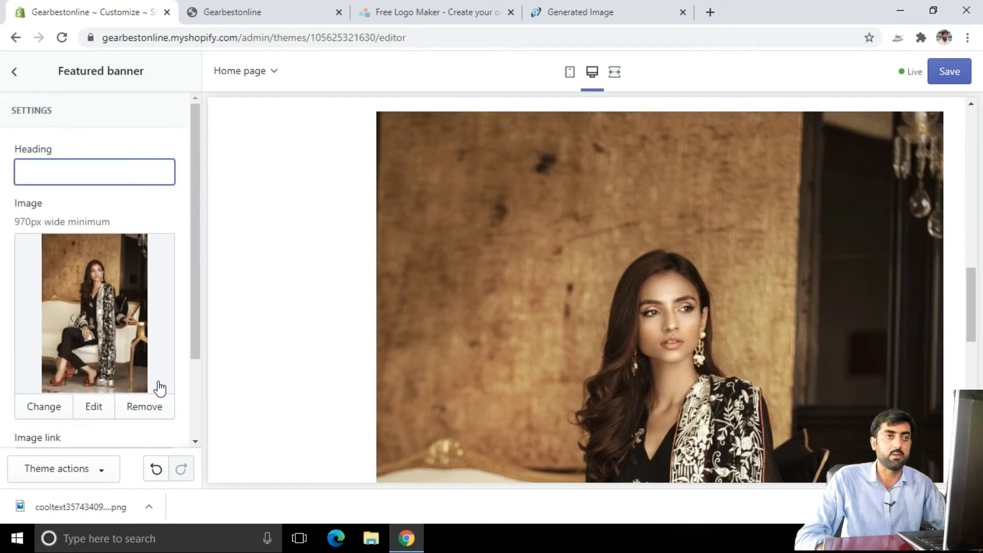
pyautogui.click(942, 85)
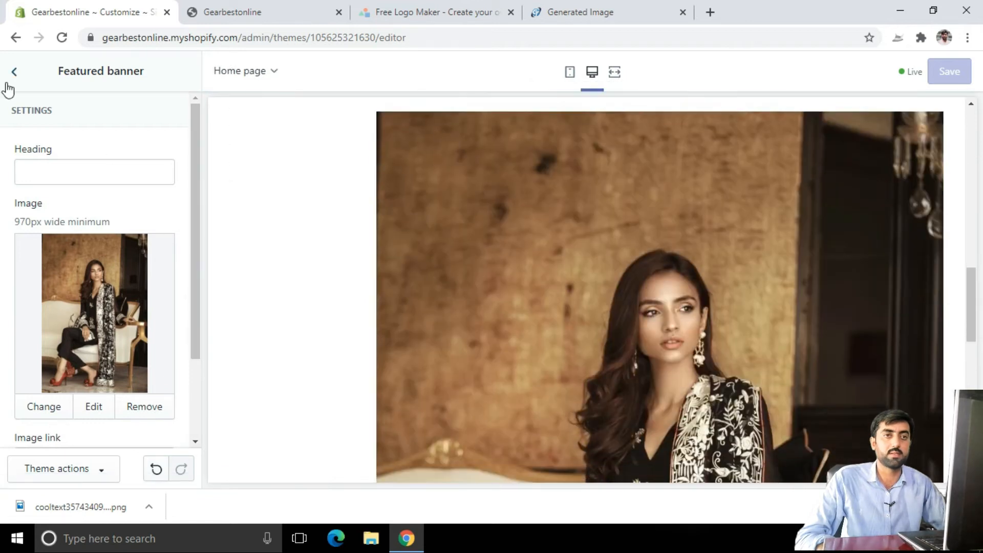
pyautogui.click(10, 82)
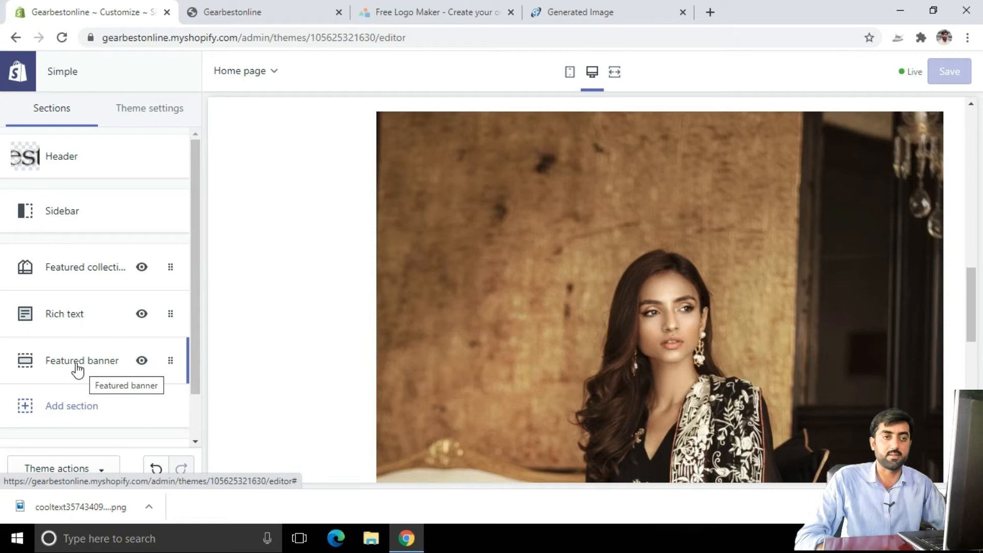
# Step: Check the new featured banner in the refreshed storefront preview, and return to the theme editor
pyautogui.click(246, 6)
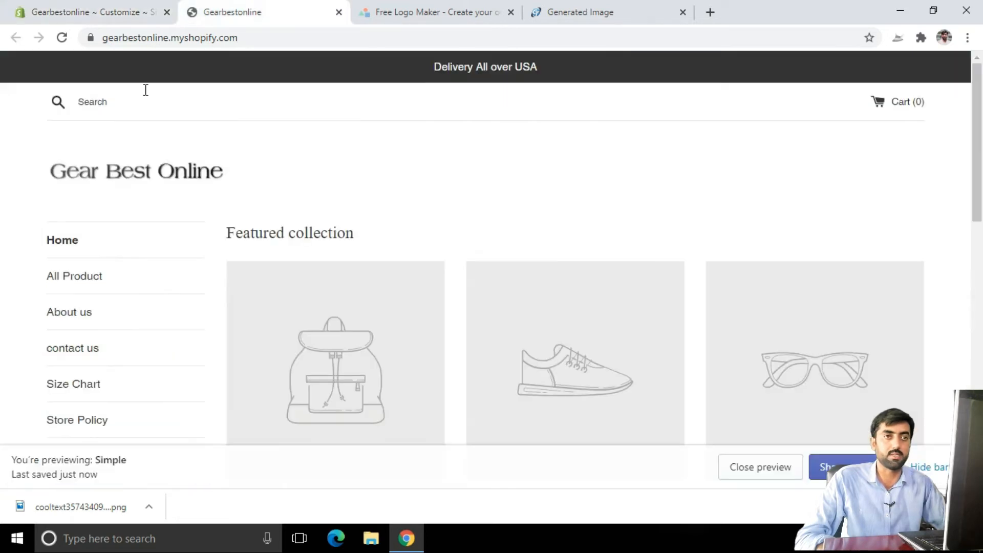
pyautogui.click(62, 38)
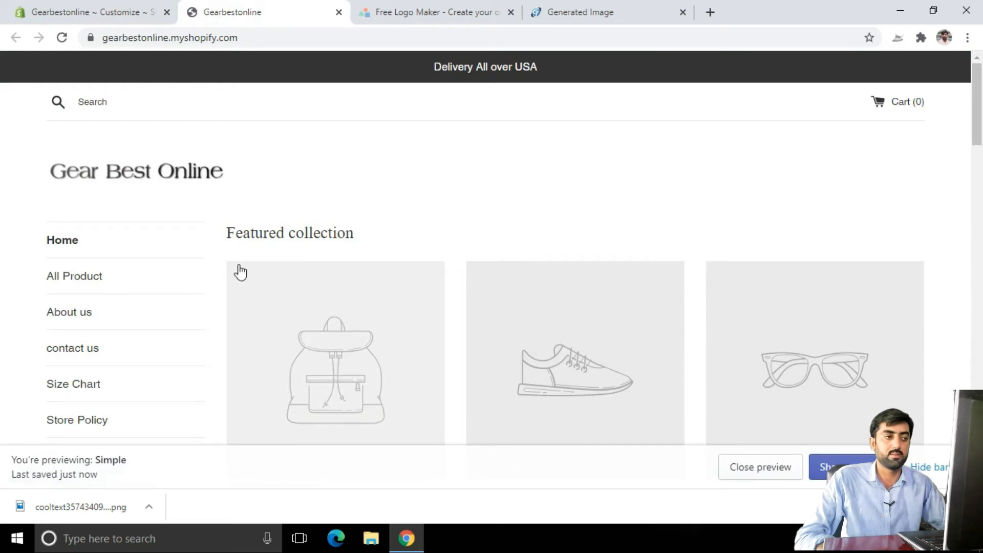
pyautogui.scroll(-12, 240, 272)
pyautogui.scroll(15, 528, 249)
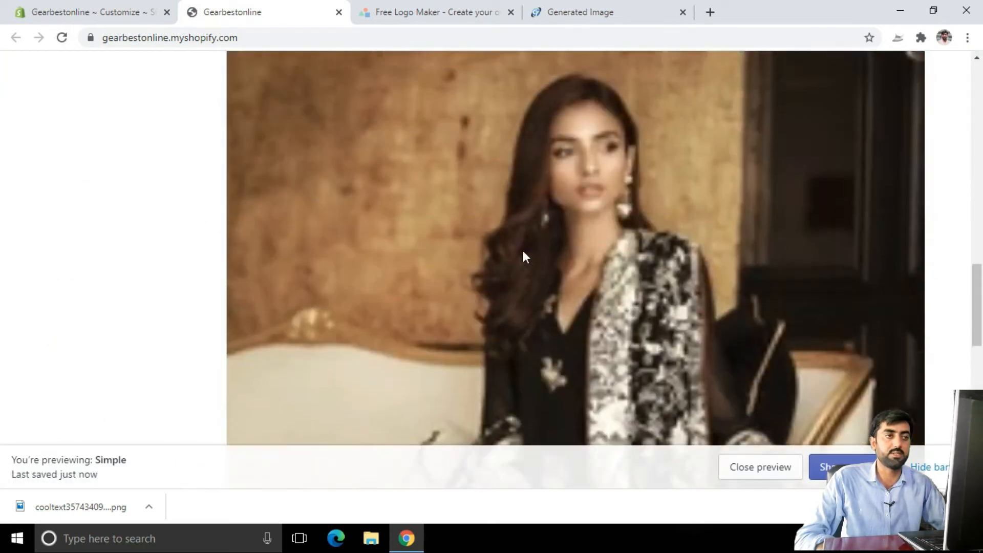
pyautogui.click(93, 9)
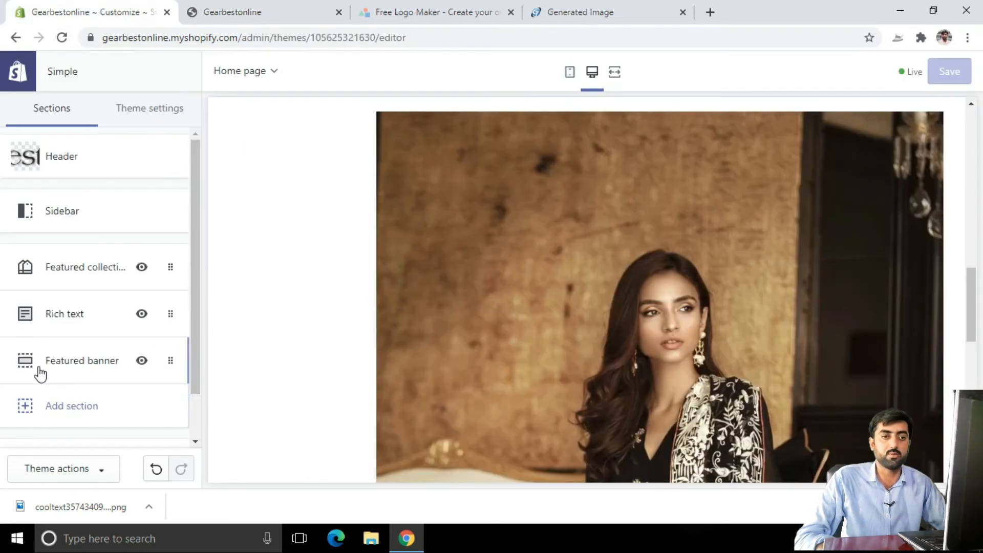
# Step: Move the Featured banner section above Featured collection and save the theme
pyautogui.moveTo(63, 365); pyautogui.dragTo(63, 270)
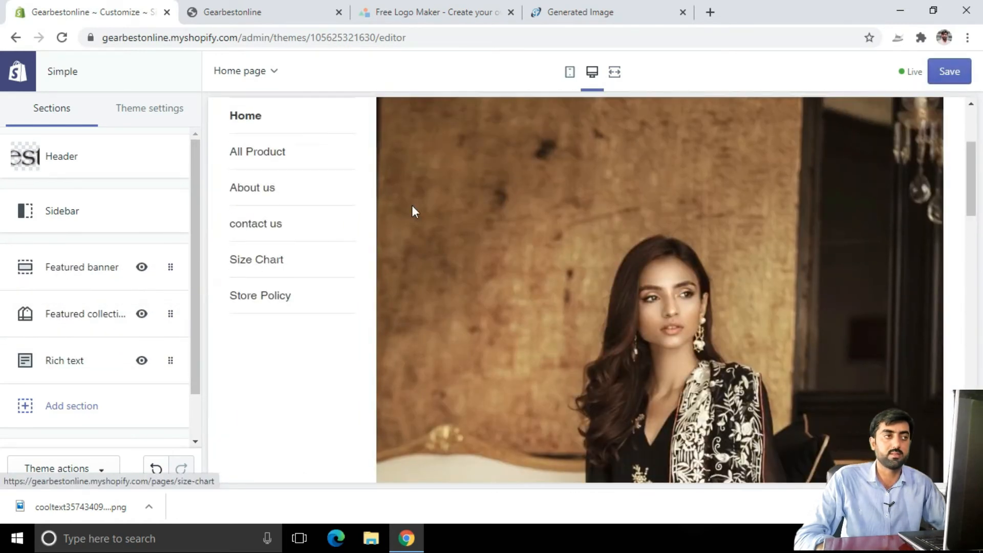
pyautogui.click(950, 72)
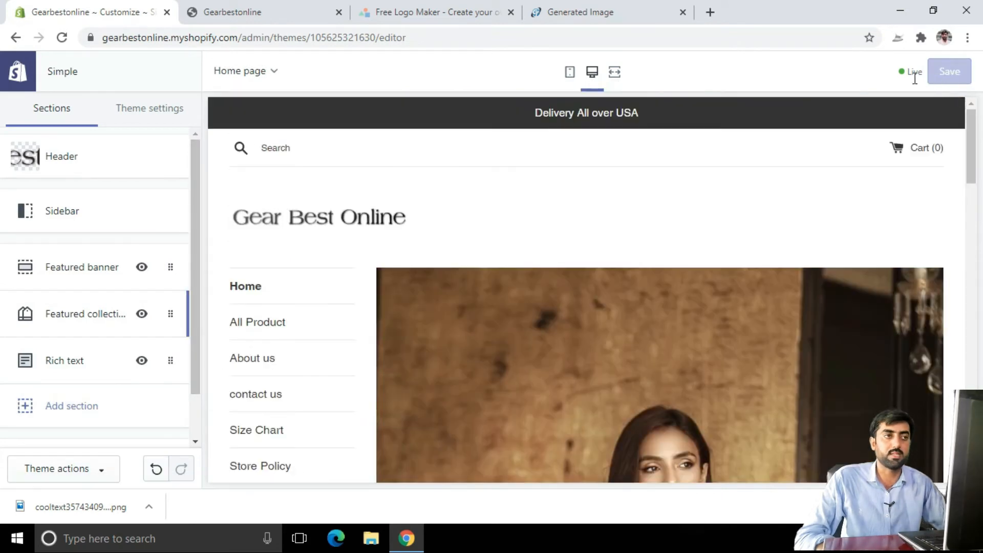
# Step: Check the banner's new position in the refreshed storefront preview, and return to the theme editor
pyautogui.click(287, 11)
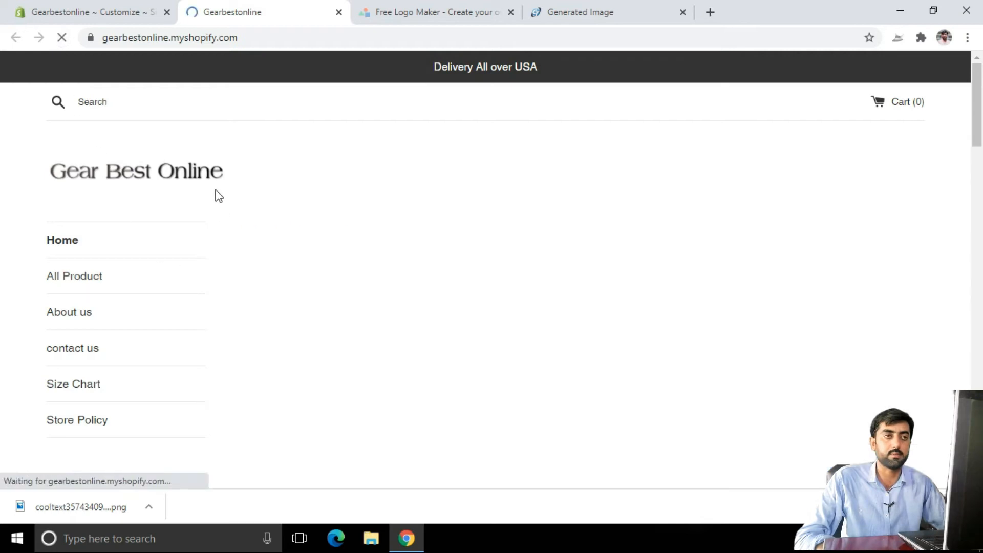
pyautogui.scroll(-5, 516, 255)
pyautogui.scroll(-10, 515, 249)
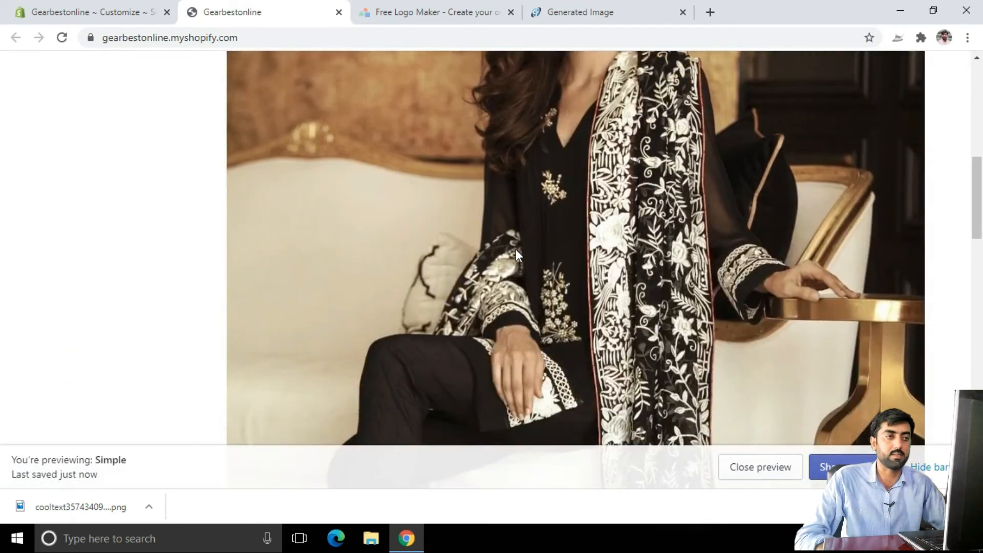
pyautogui.scroll(-10, 515, 250)
pyautogui.scroll(18, 515, 250)
pyautogui.scroll(5, 516, 254)
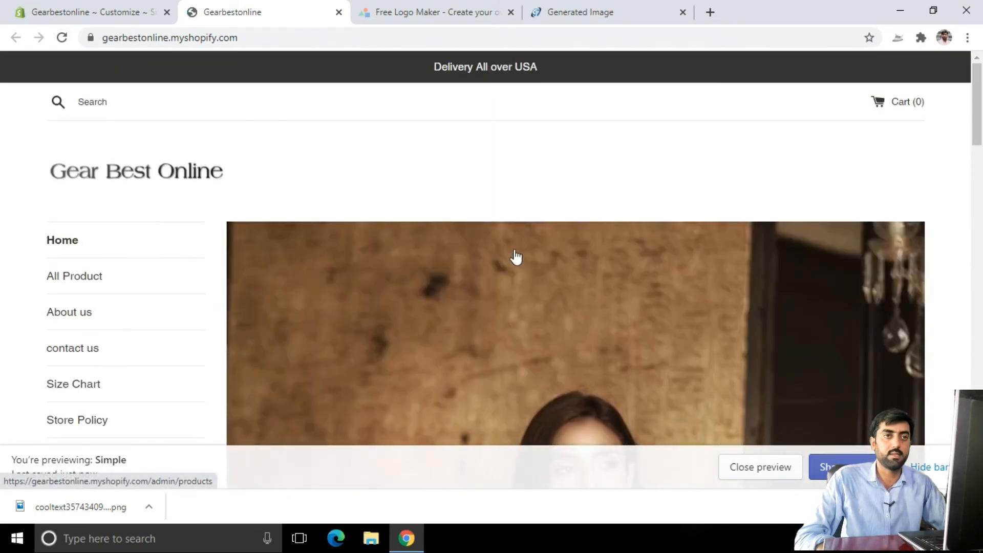
pyautogui.click(104, 11)
# Step: Examine the Rich text section's heading and text and the Featured collection settings, and return to the section list
pyautogui.scroll(-2, 129, 376)
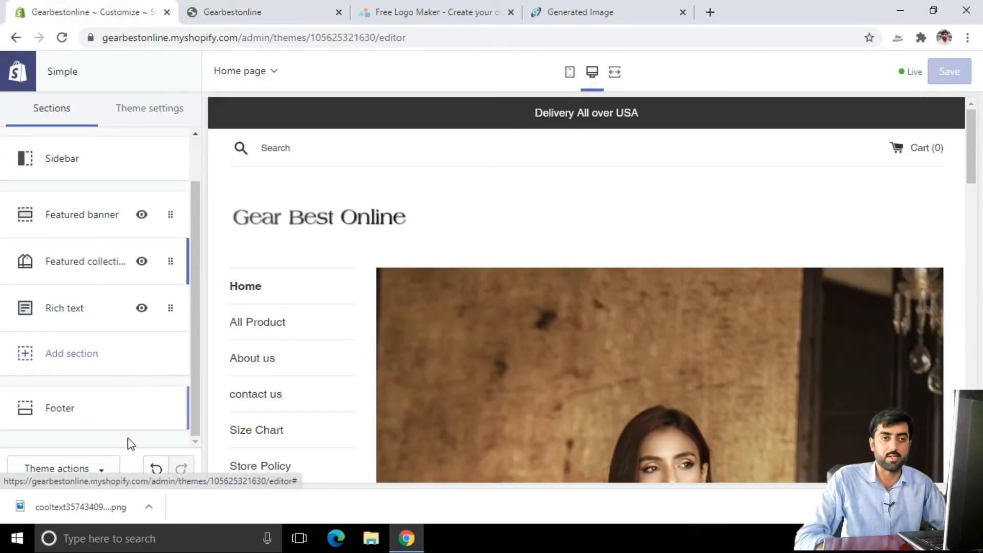
pyautogui.click(68, 314)
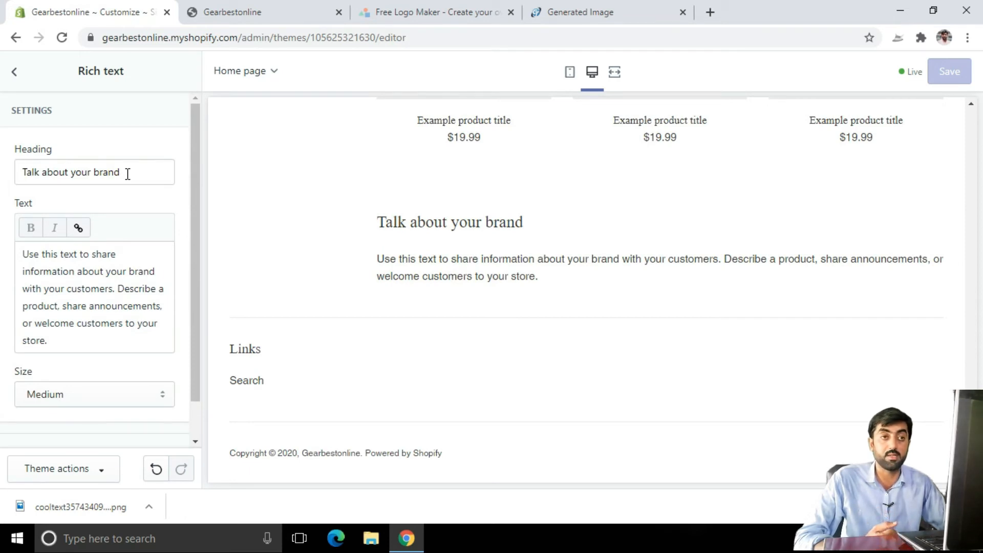
pyautogui.moveTo(23, 256); pyautogui.dragTo(152, 338)
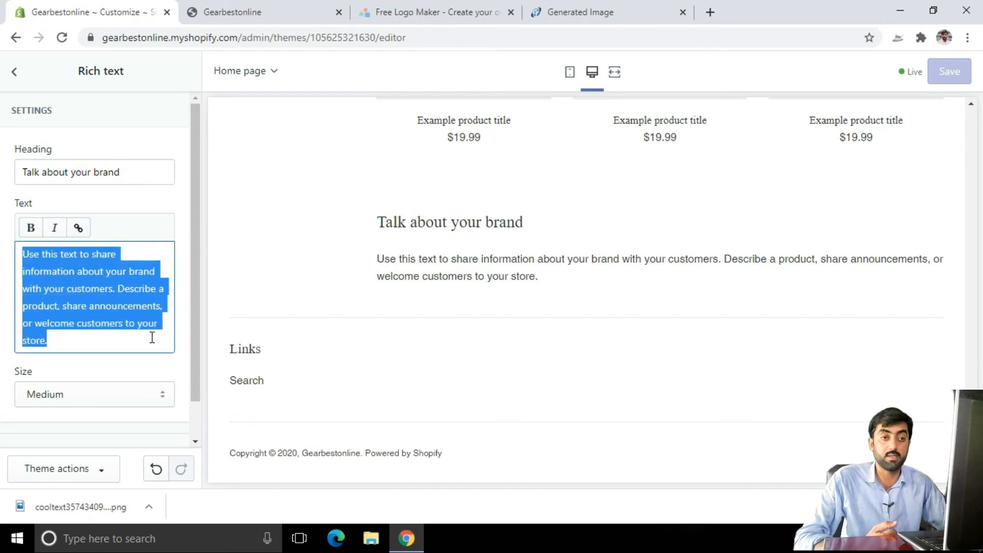
pyautogui.click(110, 347)
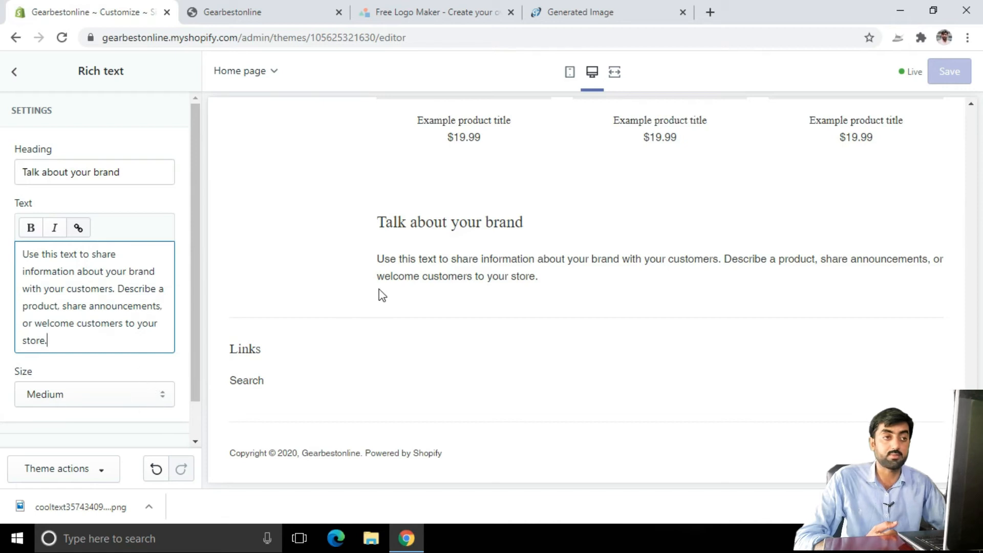
pyautogui.moveTo(69, 306); pyautogui.dragTo(146, 372)
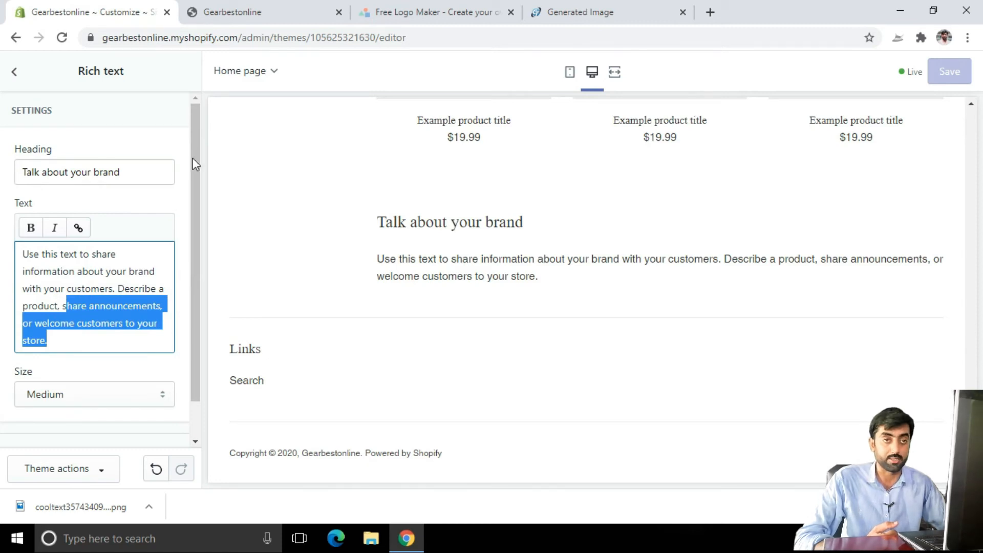
pyautogui.click(11, 72)
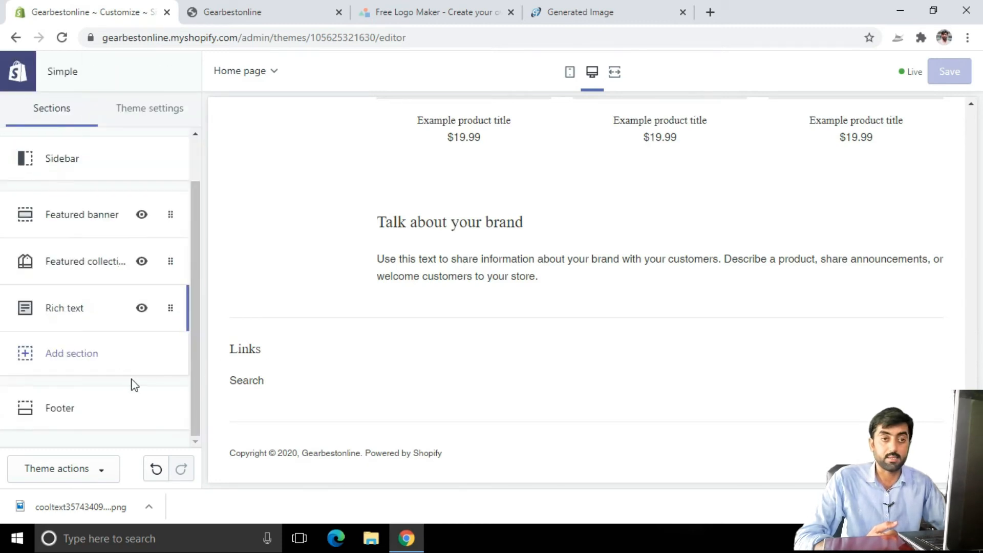
pyautogui.click(84, 271)
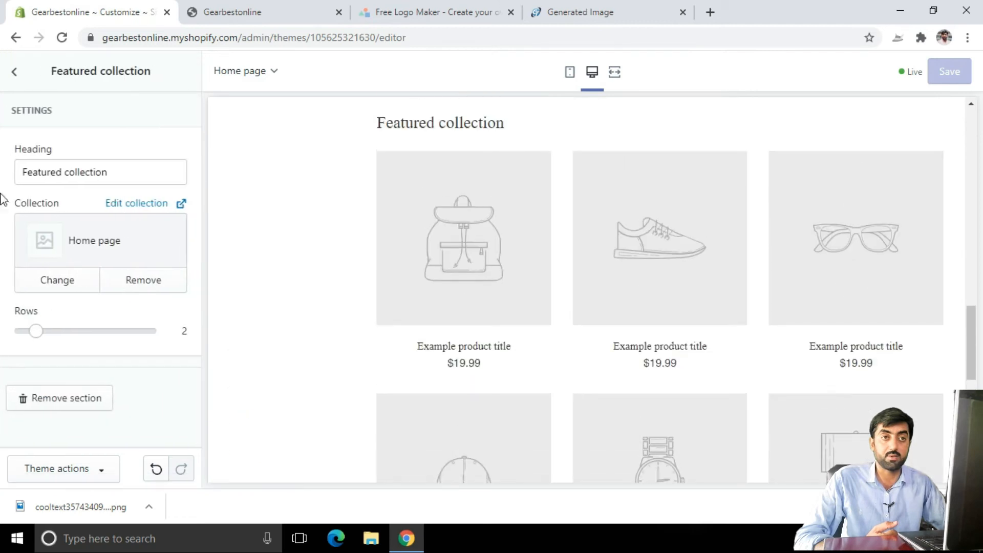
pyautogui.click(13, 72)
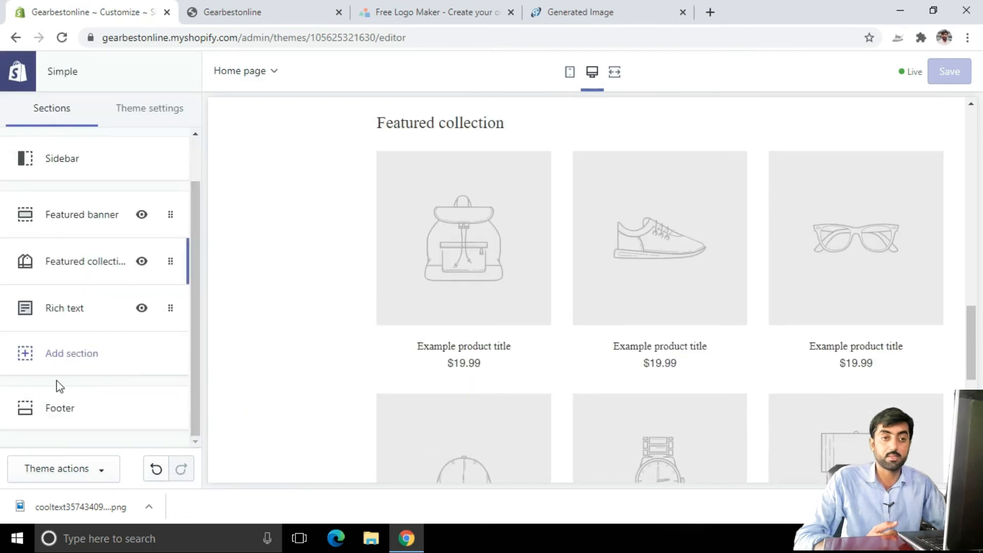
# Step: Remove the assigned footer menu from the Links block in the Footer section
pyautogui.click(89, 422)
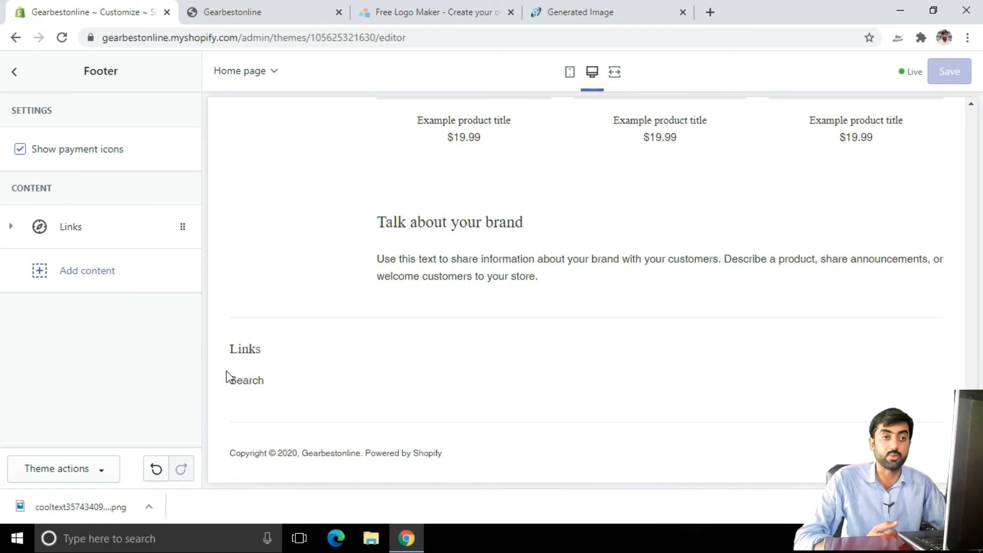
pyautogui.click(181, 228)
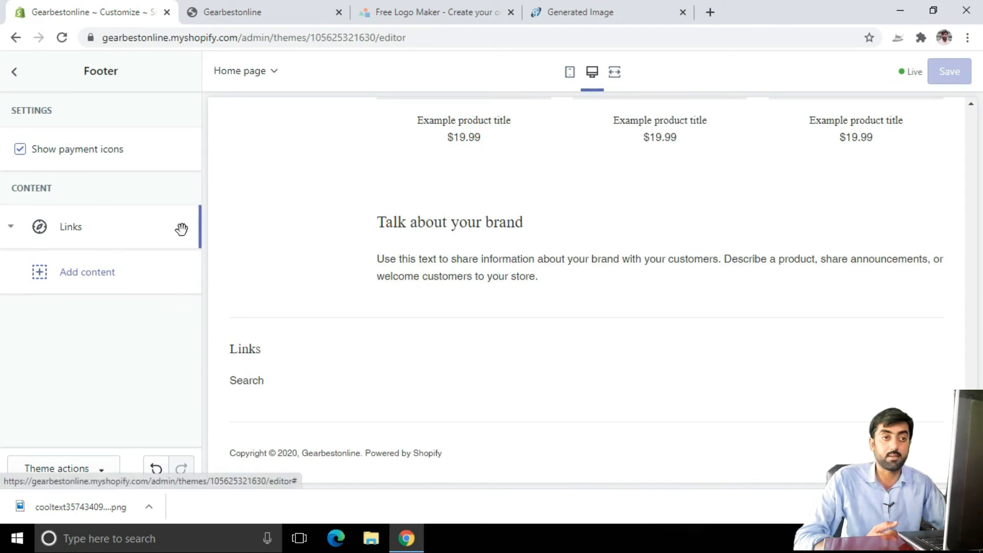
pyautogui.scroll(-2, 171, 357)
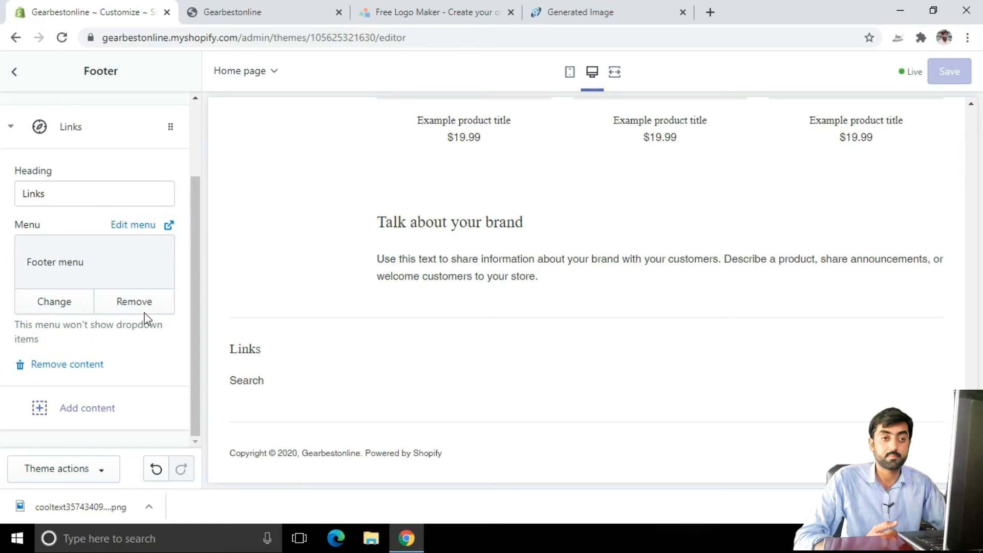
pyautogui.click(134, 302)
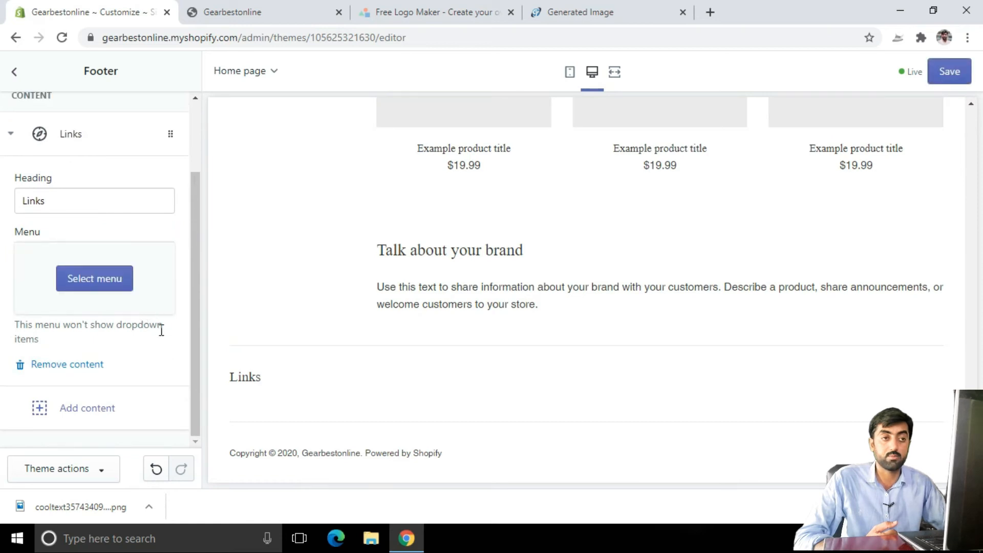
# Step: Add a Newsletter signup block to the footer and look at its subtext
pyautogui.click(82, 373)
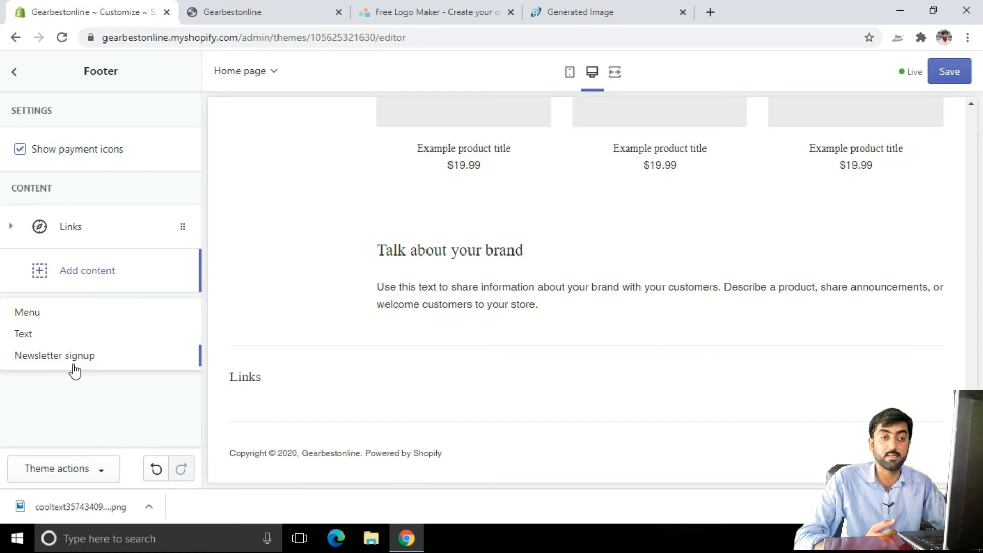
pyautogui.click(54, 356)
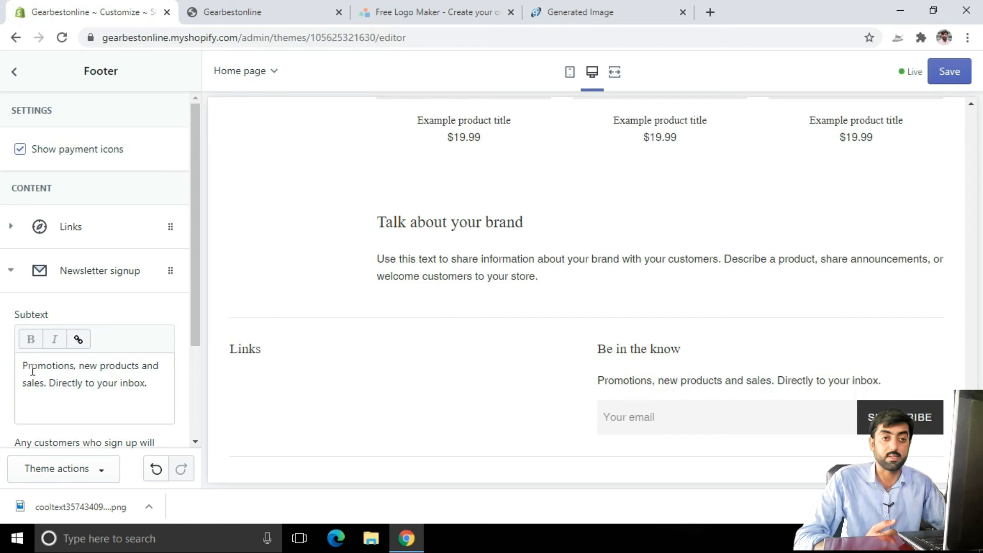
pyautogui.moveTo(20, 365); pyautogui.dragTo(149, 397)
pyautogui.click(118, 382)
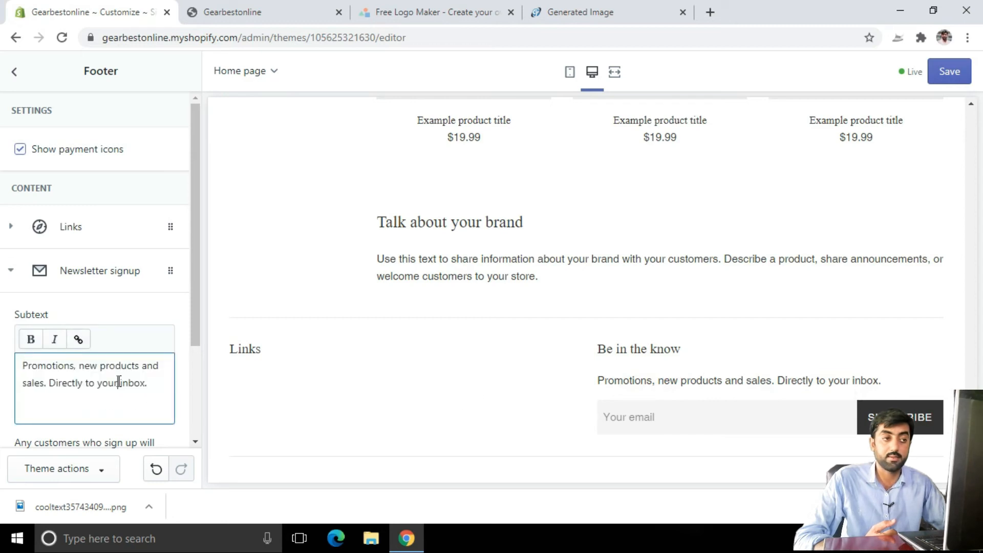
# Step: Add a Text content block to the footer below the Newsletter signup block
pyautogui.scroll(-3, 118, 382)
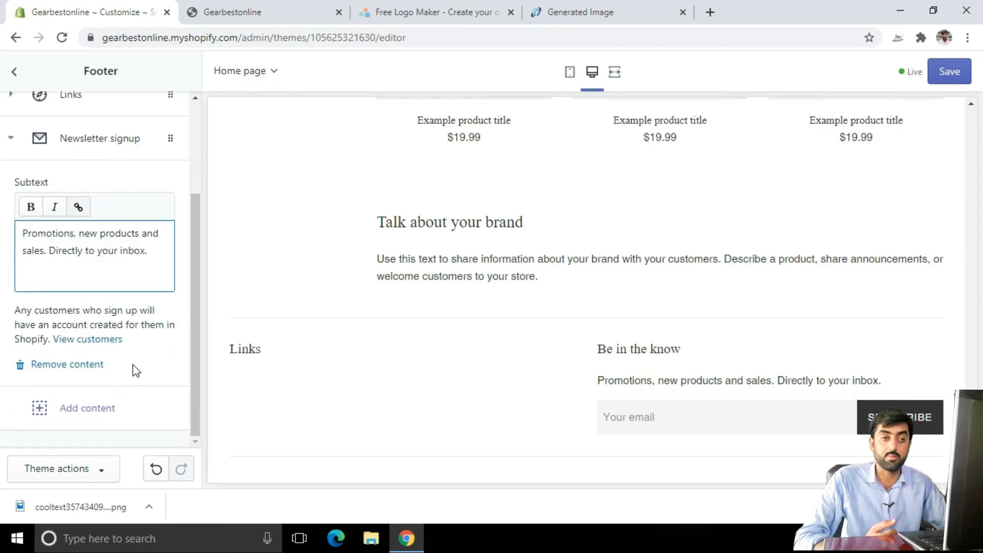
pyautogui.click(100, 409)
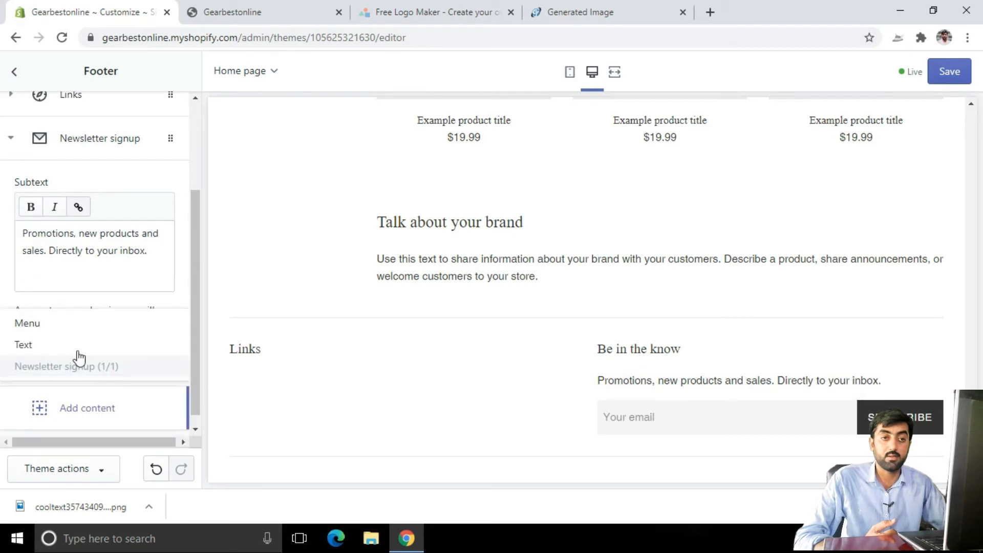
pyautogui.click(32, 346)
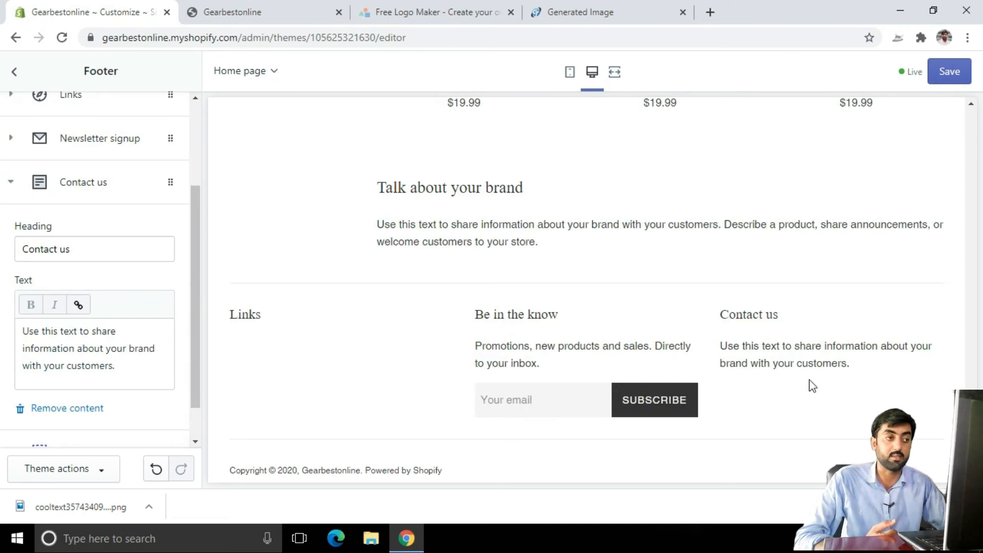
# Step: Look over the Contact us block's heading and text, and save the theme changes
pyautogui.moveTo(722, 317); pyautogui.dragTo(819, 324)
pyautogui.click(777, 320)
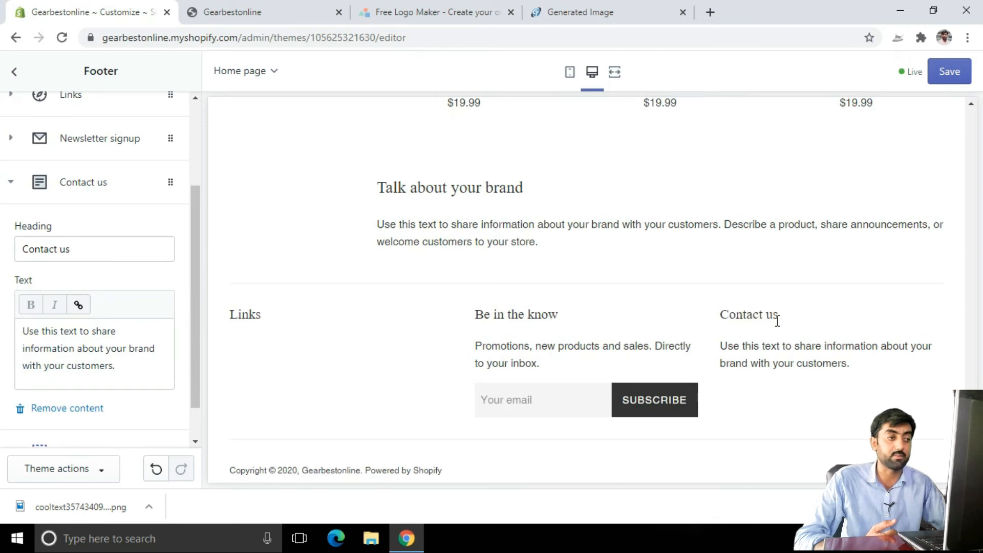
pyautogui.click(85, 254)
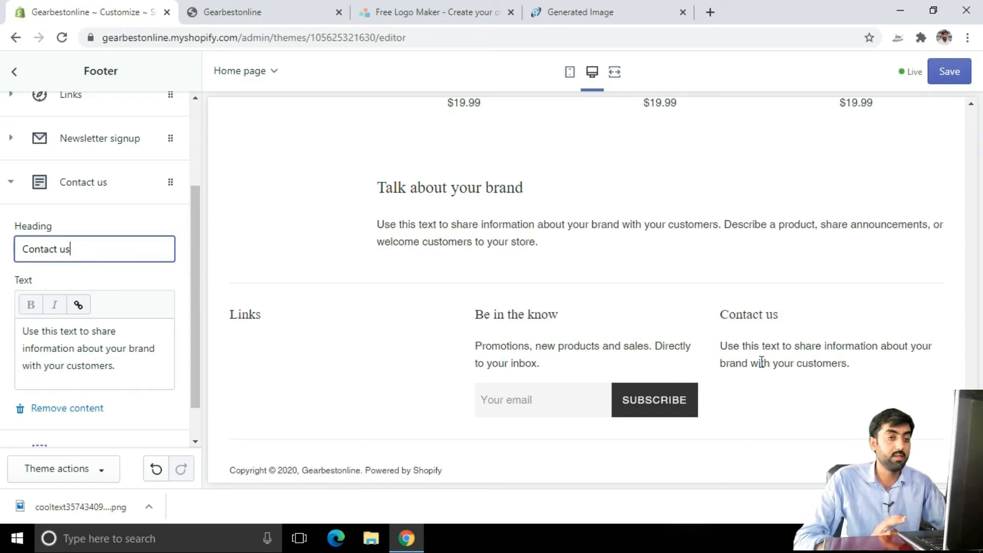
pyautogui.moveTo(25, 333); pyautogui.dragTo(143, 377)
pyautogui.click(127, 370)
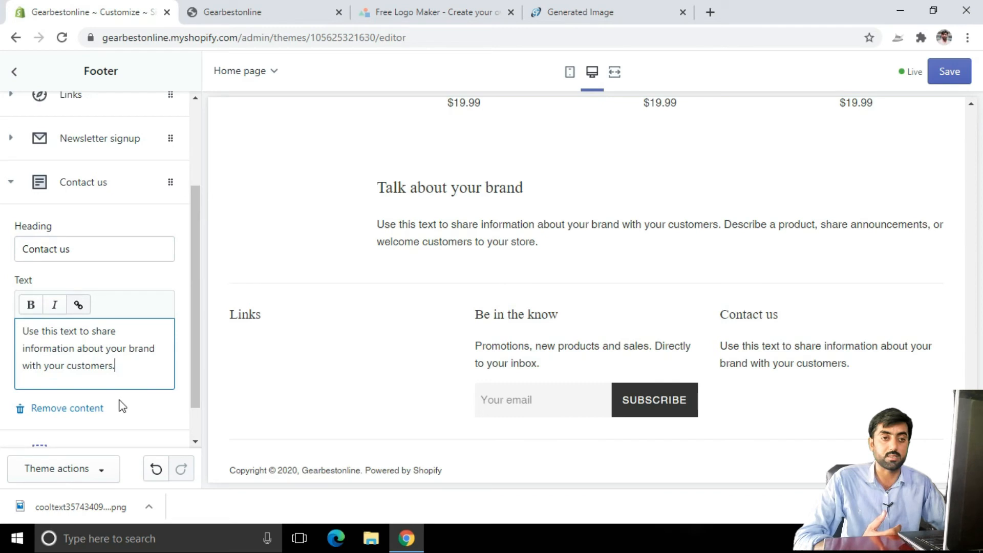
pyautogui.click(948, 71)
# Step: Check the footer columns and the side navigation links in the refreshed storefront preview, and return to the theme editor
pyautogui.click(614, 72)
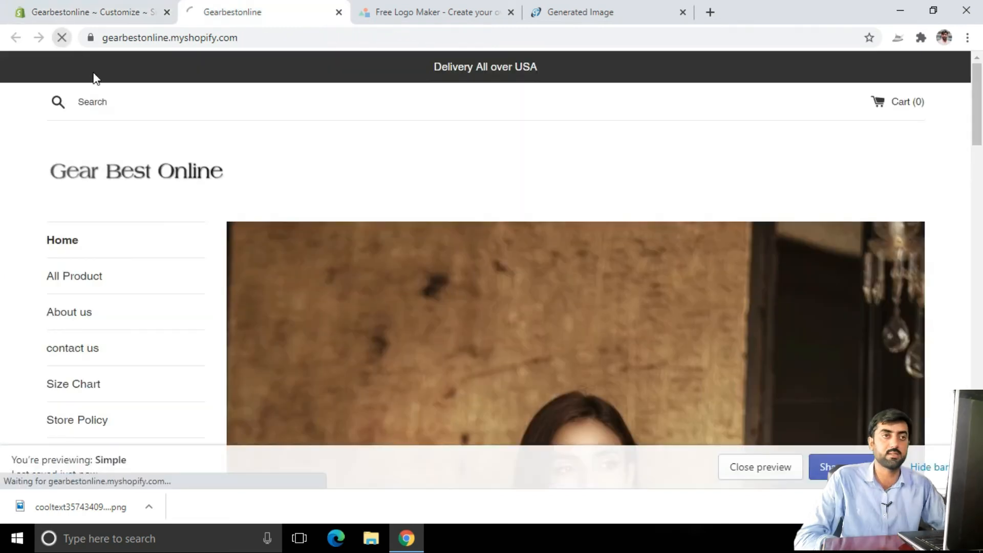
pyautogui.scroll(-10, 463, 208)
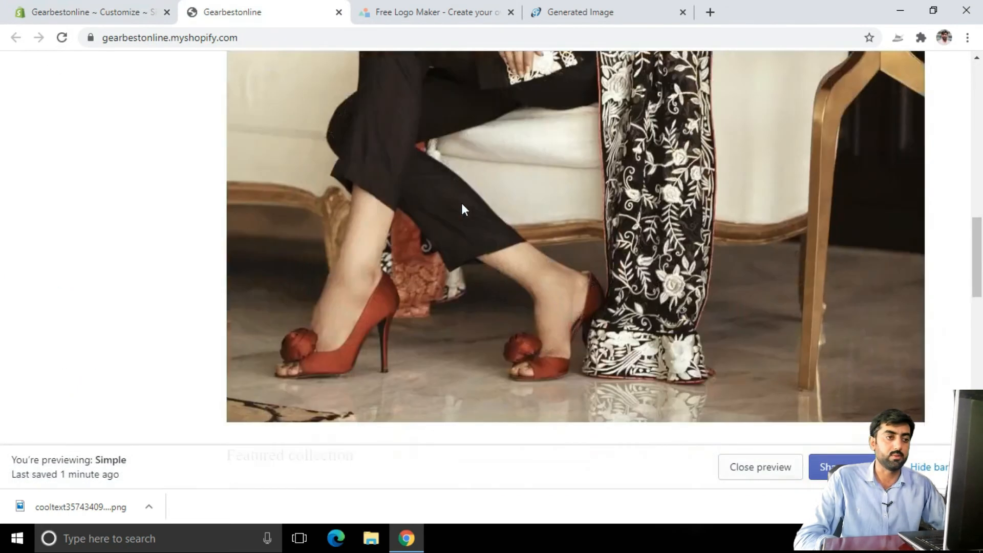
pyautogui.scroll(-15, 460, 205)
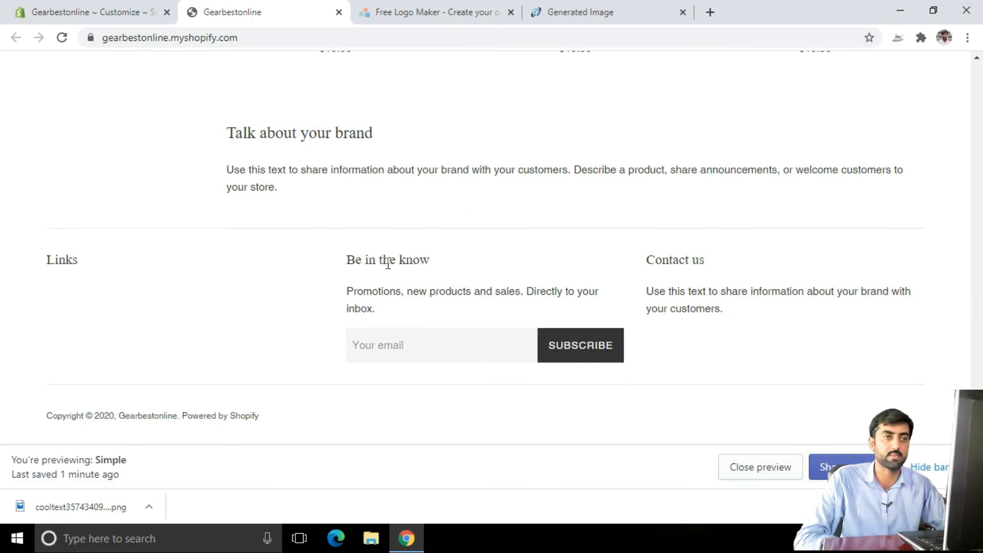
pyautogui.scroll(2, 386, 266)
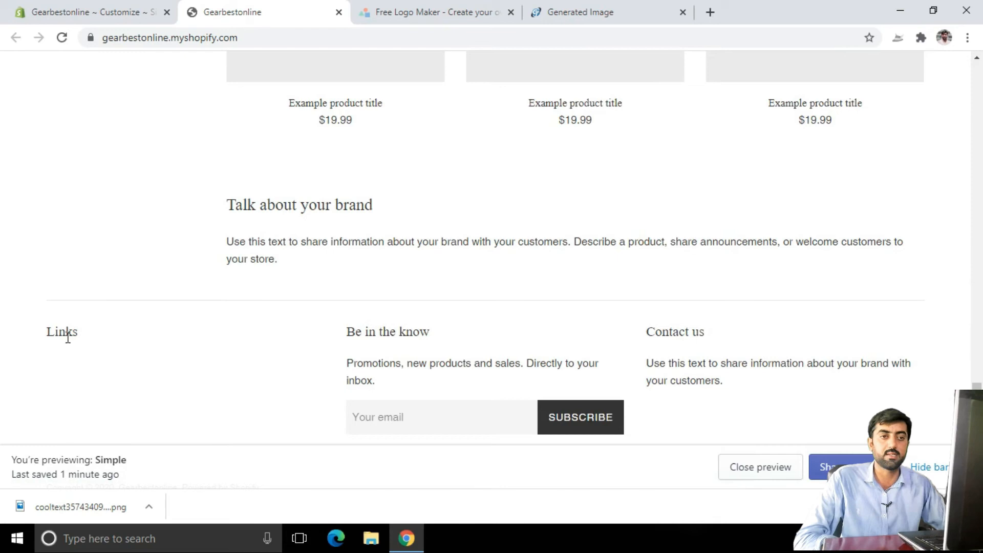
pyautogui.scroll(-2, 75, 339)
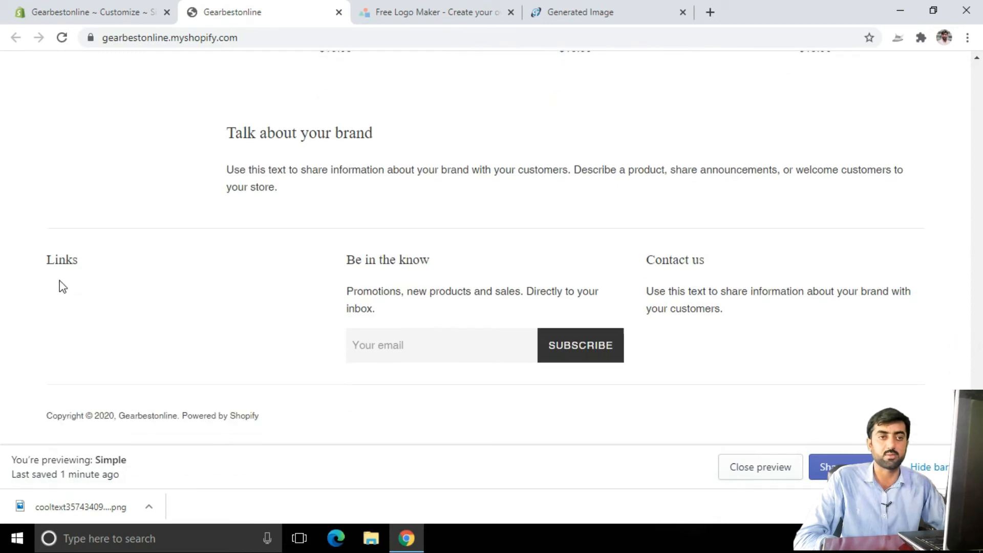
pyautogui.scroll(20, 86, 323)
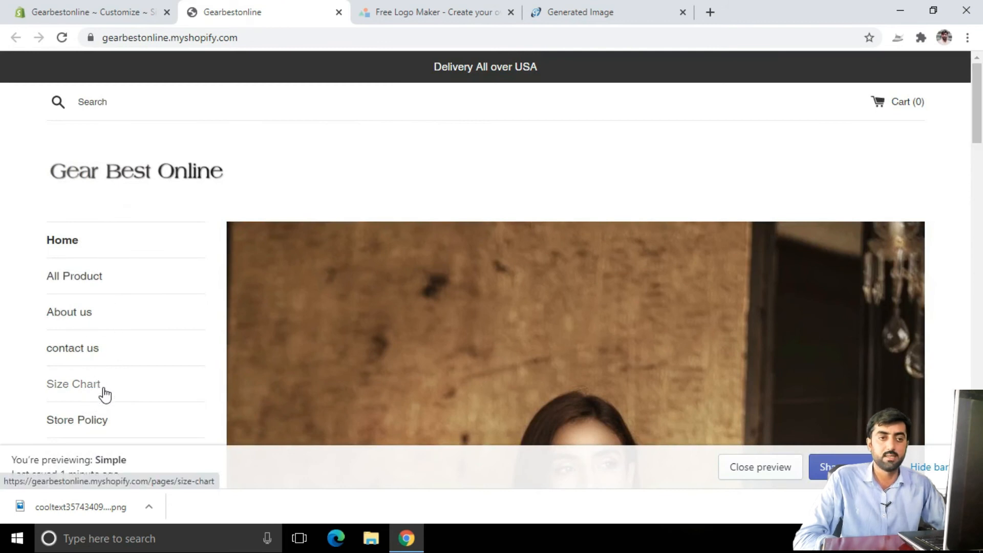
pyautogui.scroll(-1, 100, 382)
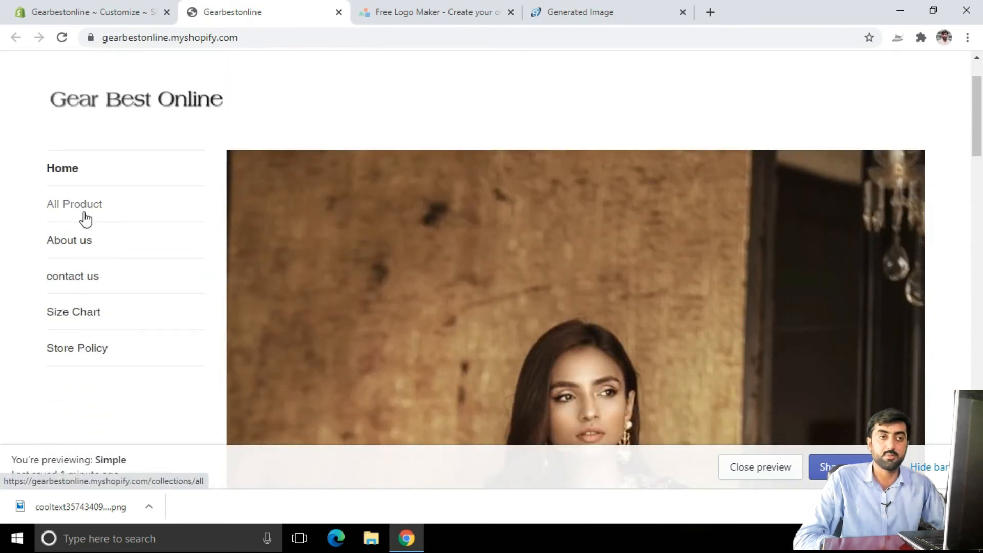
pyautogui.click(87, 11)
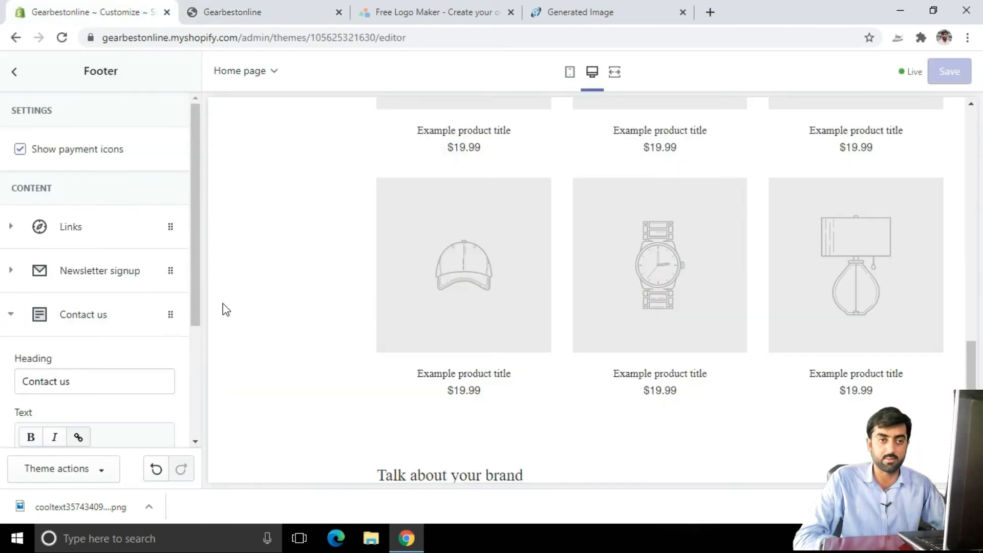
# Step: Remove the empty Links block from the Footer section
pyautogui.scroll(-3, 134, 367)
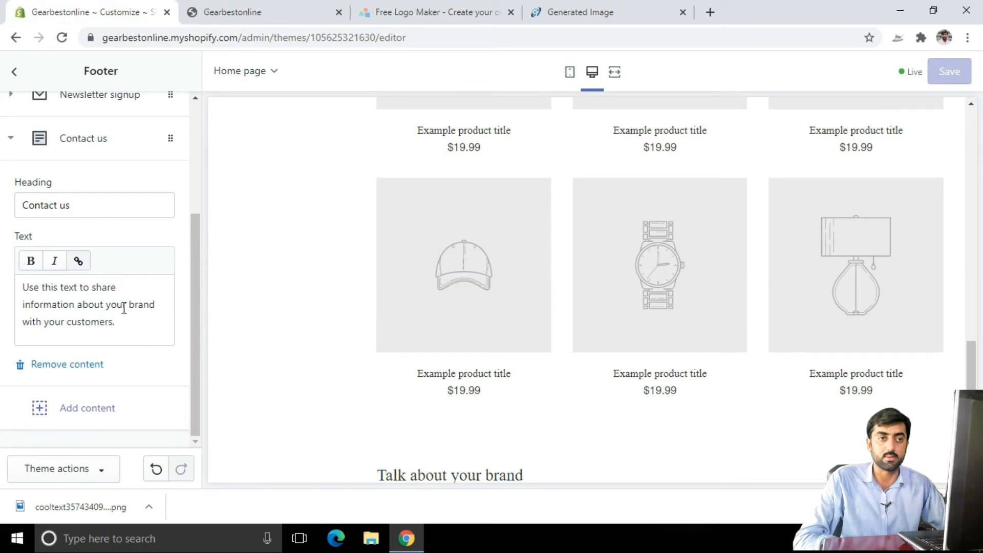
pyautogui.scroll(3, 125, 376)
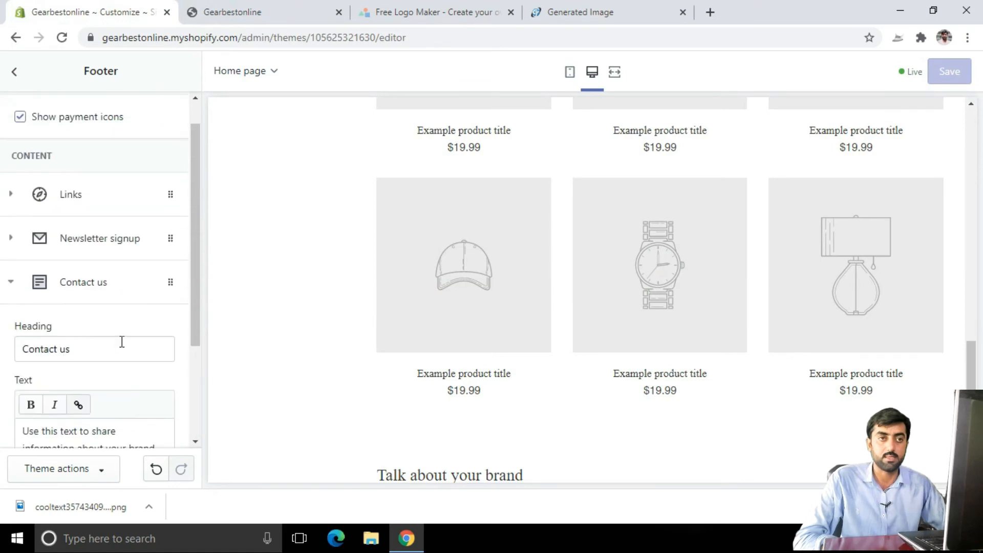
pyautogui.click(100, 210)
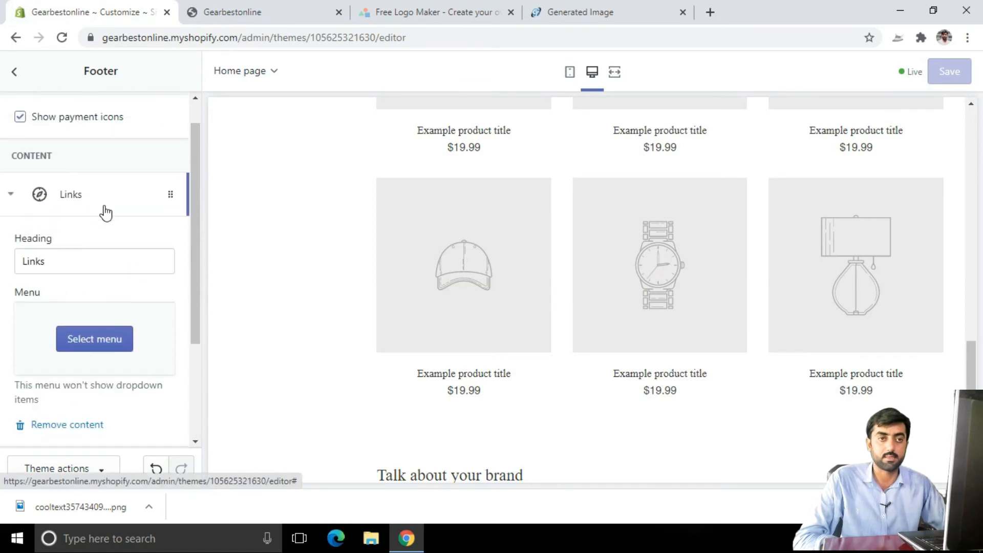
pyautogui.click(72, 425)
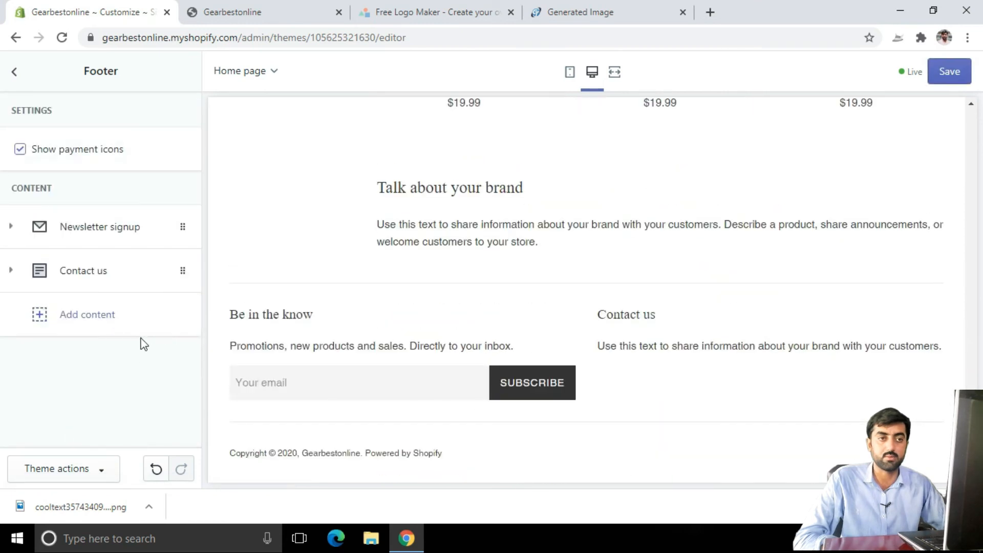
# Step: Add a new Menu block to the footer content after the Contact us block
pyautogui.click(95, 314)
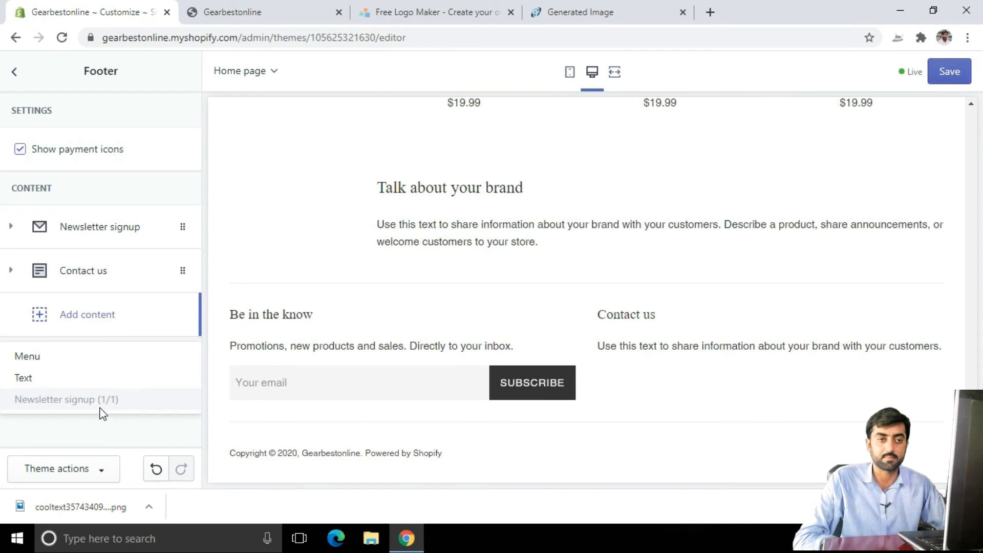
pyautogui.click(30, 356)
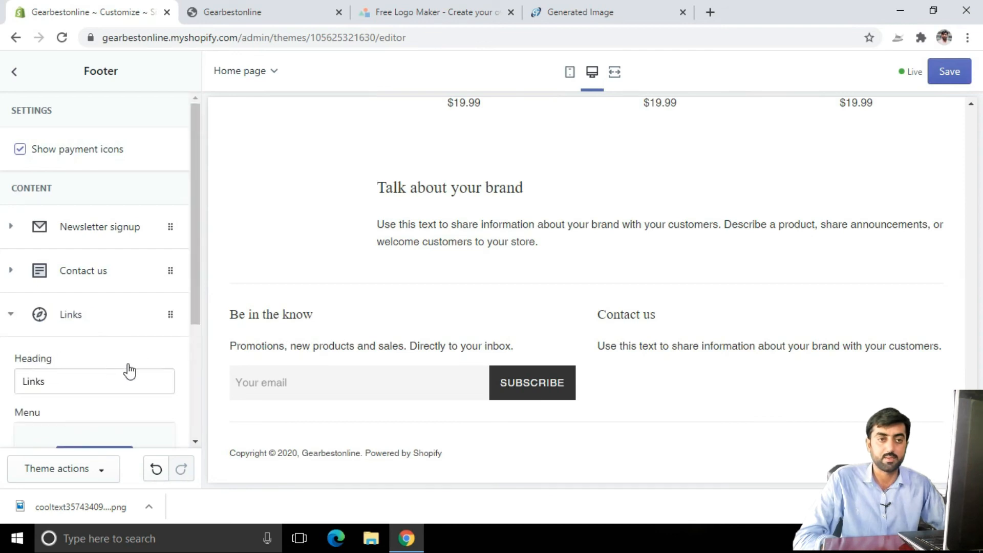
pyautogui.scroll(-3, 132, 372)
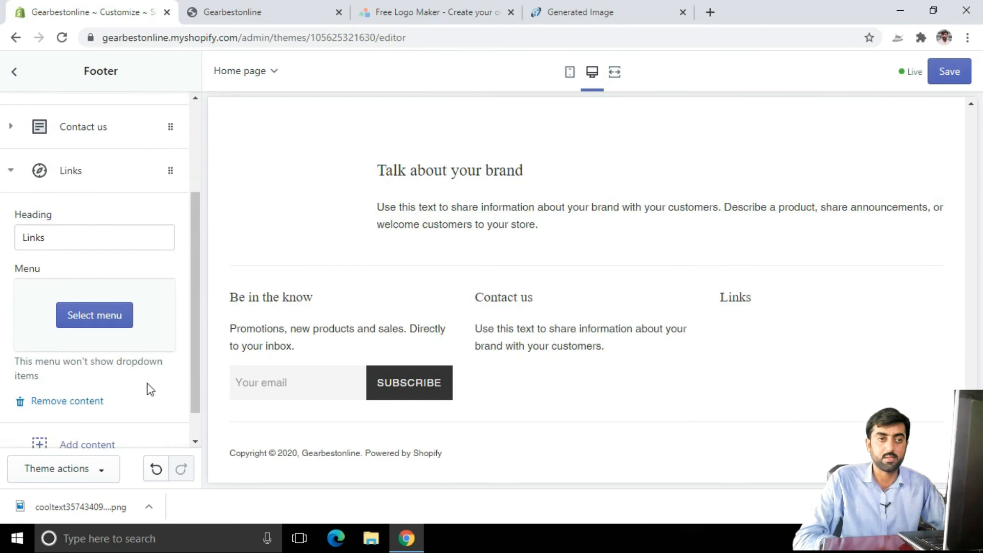
# Step: Assign the Footer menu to the footer's Links block and save the theme changes
pyautogui.click(95, 314)
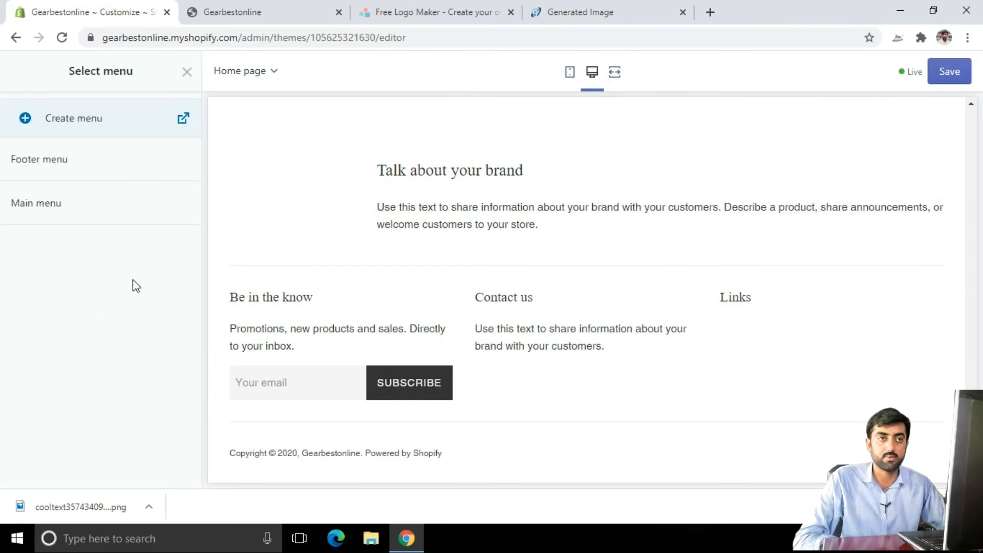
pyautogui.click(65, 163)
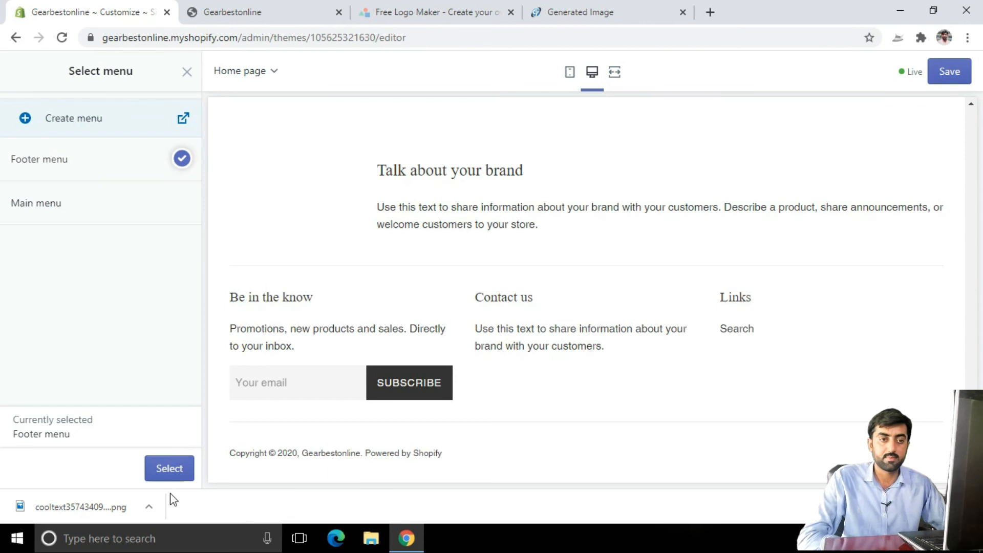
pyautogui.click(171, 468)
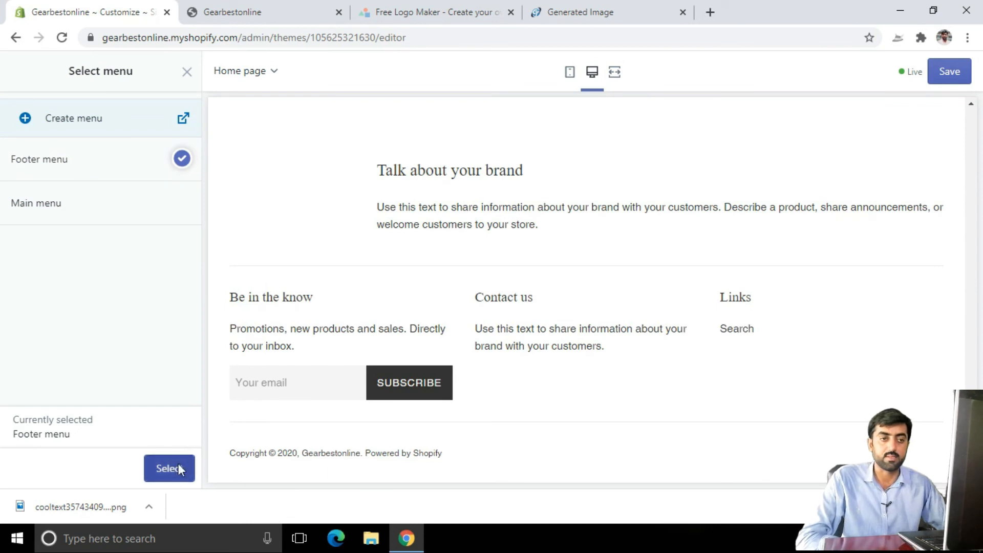
pyautogui.scroll(-1, 123, 294)
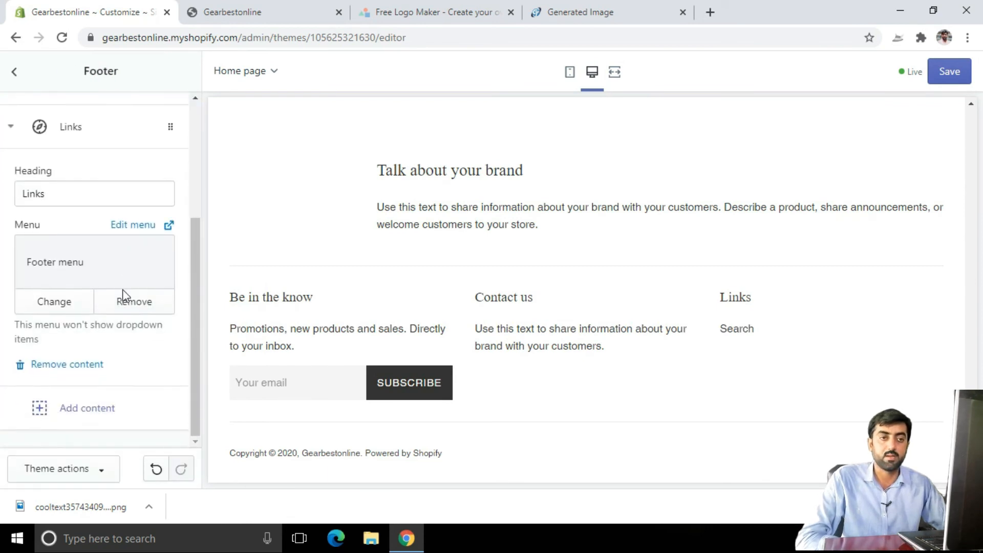
pyautogui.click(955, 78)
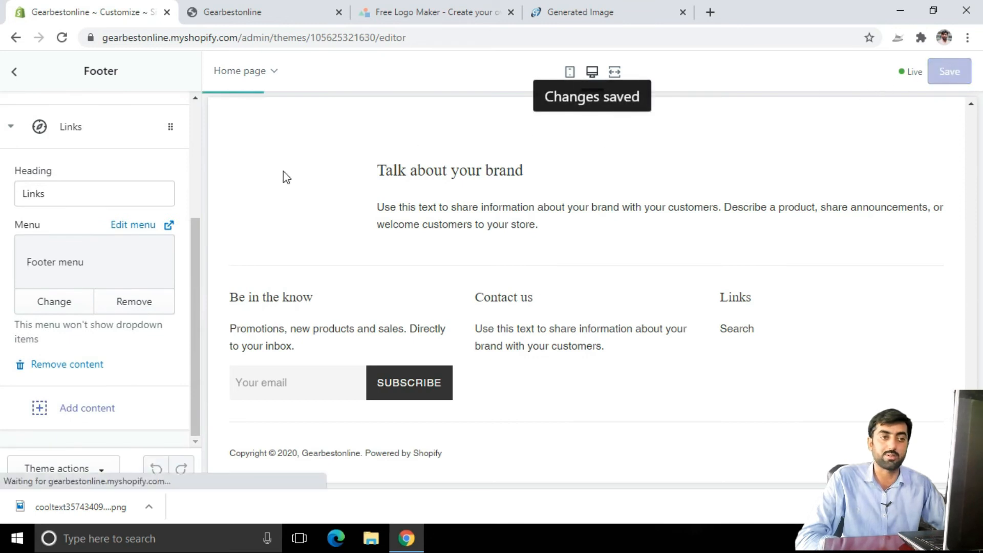
# Step: Leave the Footer section, examine the Colors options in the theme settings, and return to the settings list
pyautogui.click(14, 72)
pyautogui.click(149, 105)
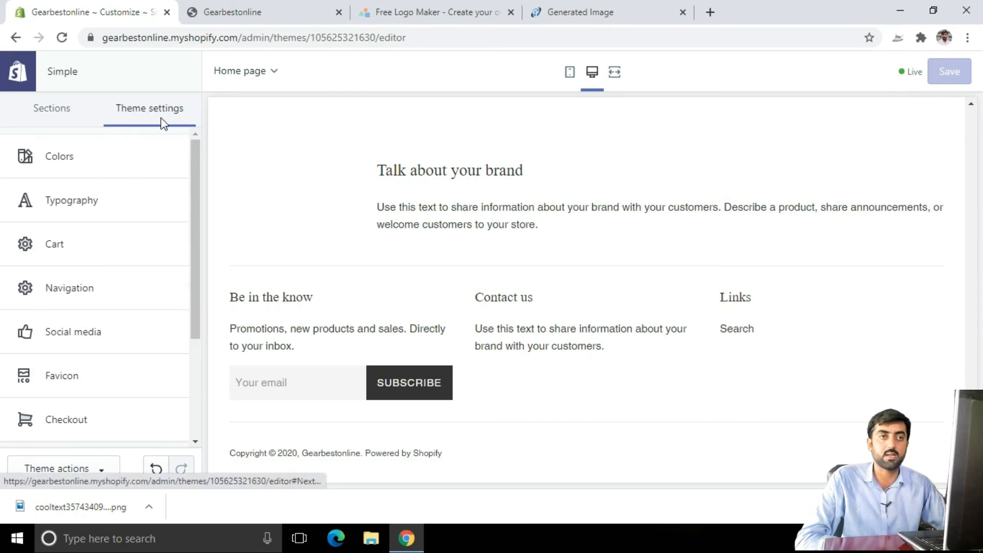
pyautogui.click(93, 168)
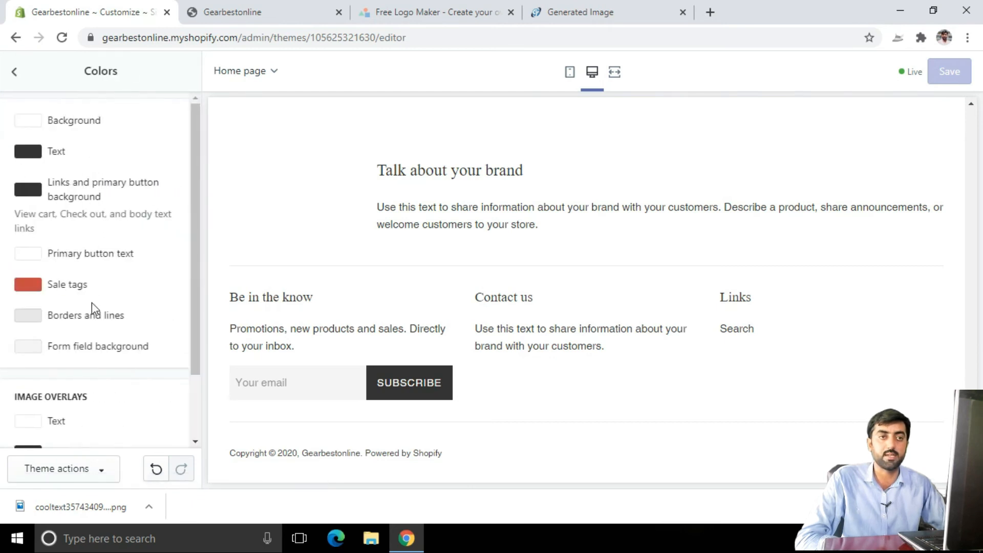
pyautogui.scroll(-2, 109, 171)
pyautogui.scroll(2, 112, 169)
pyautogui.click(14, 73)
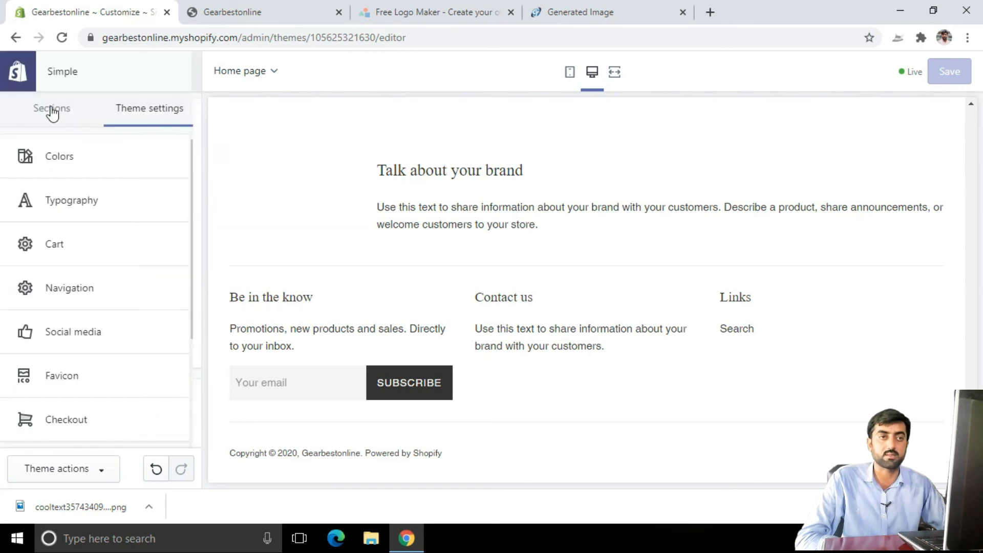
# Step: Examine the Typography fonts and sizes and the Cart option in the theme settings, and return to the settings list
pyautogui.click(116, 206)
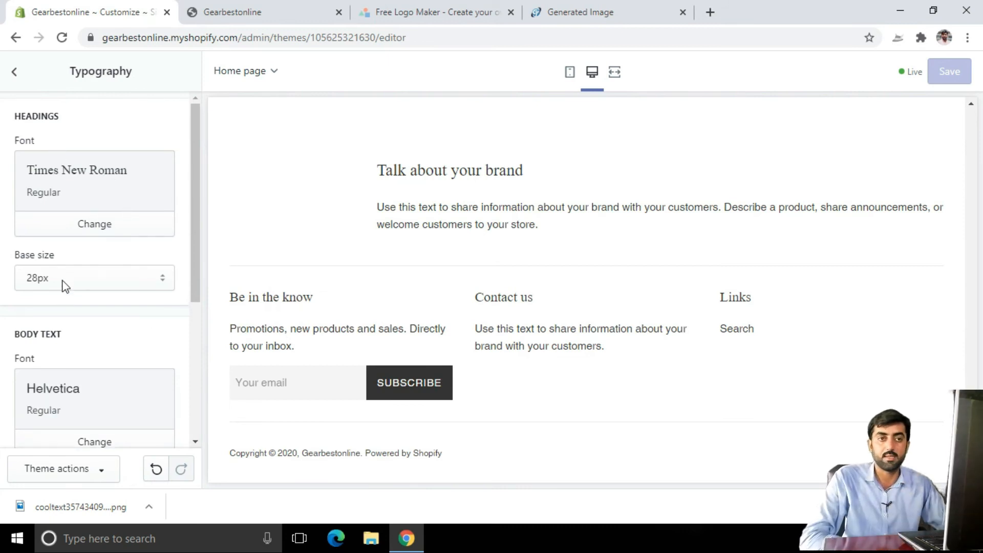
pyautogui.scroll(-4, 98, 329)
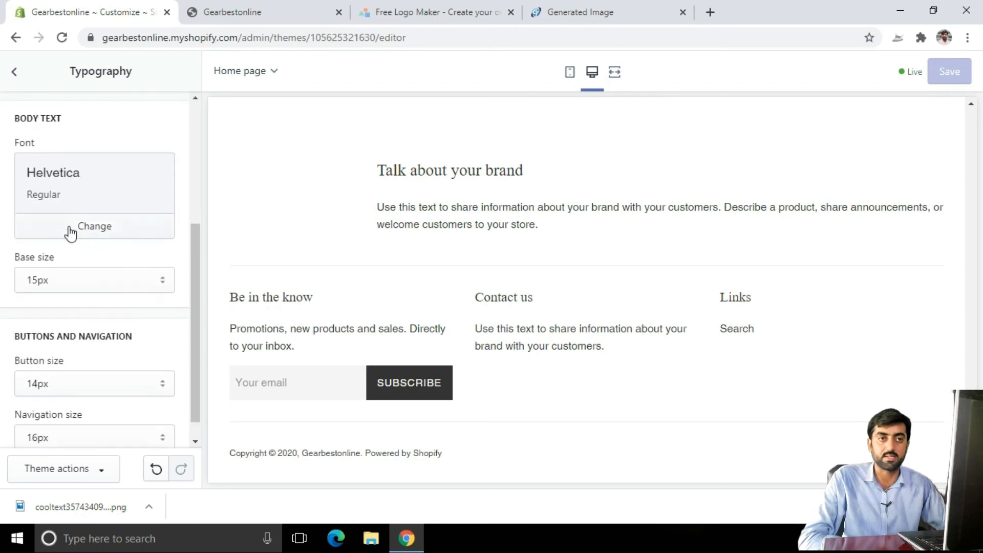
pyautogui.scroll(-1, 68, 194)
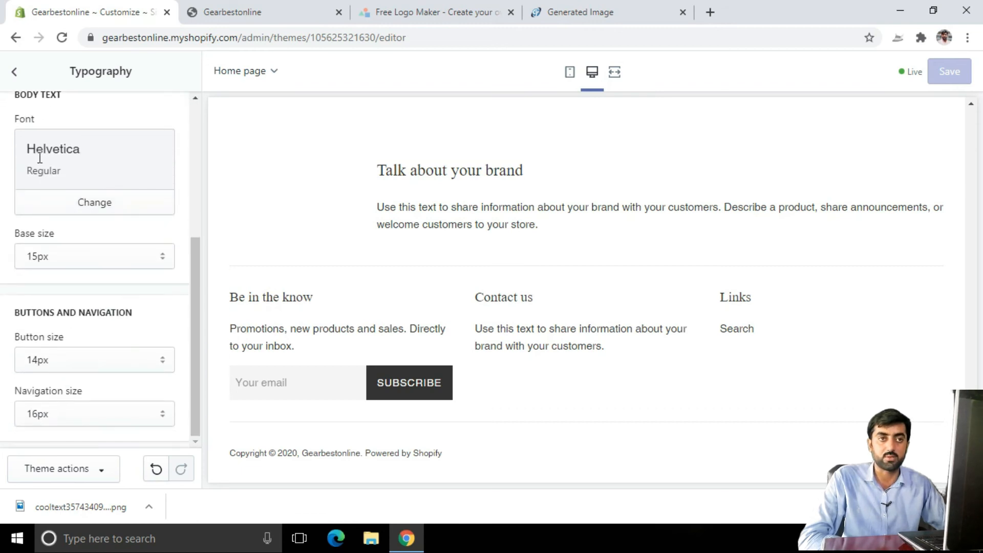
pyautogui.click(6, 80)
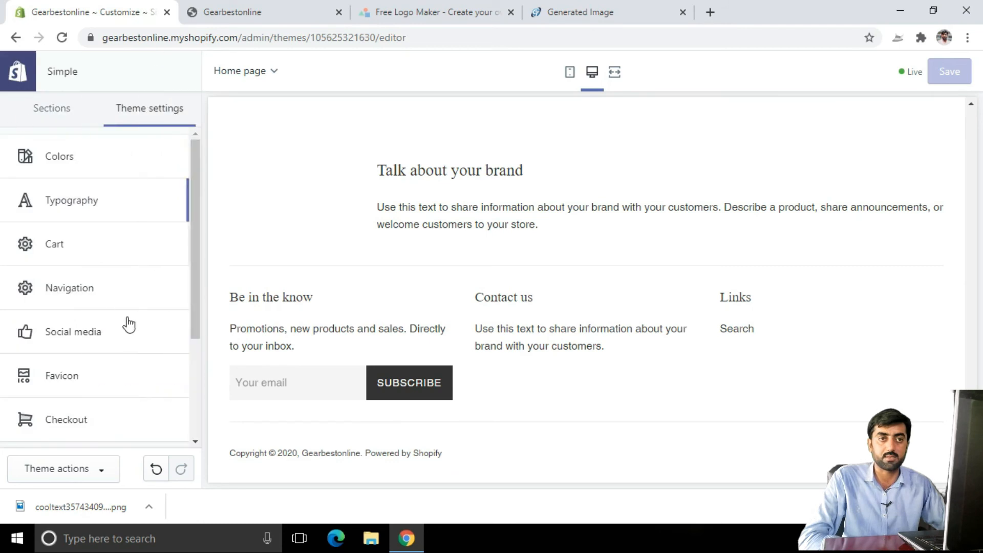
pyautogui.click(97, 255)
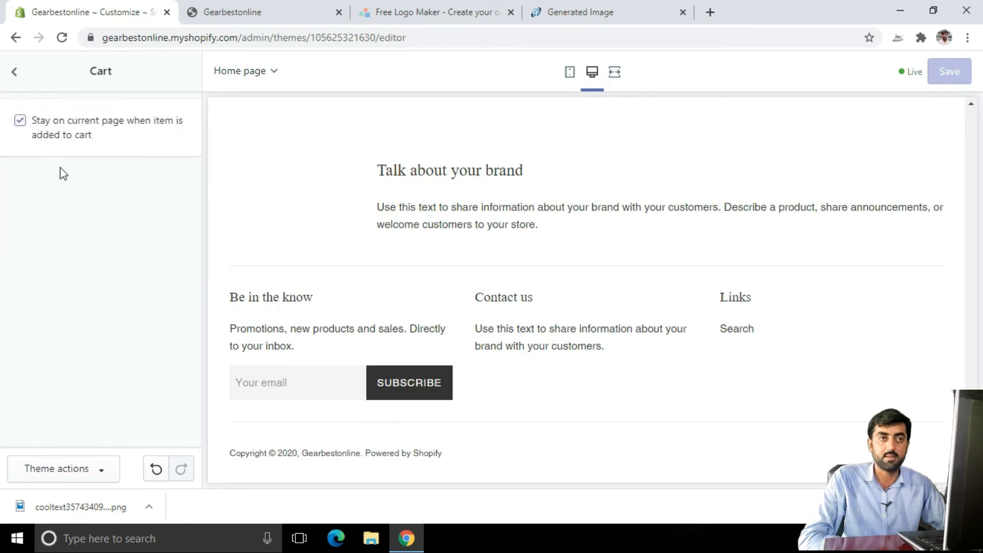
pyautogui.click(6, 81)
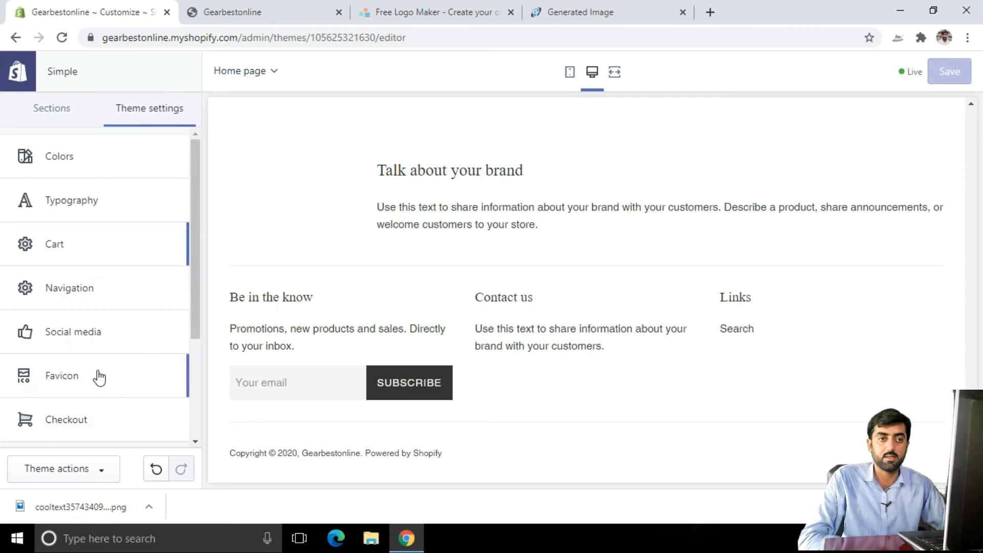
pyautogui.click(90, 341)
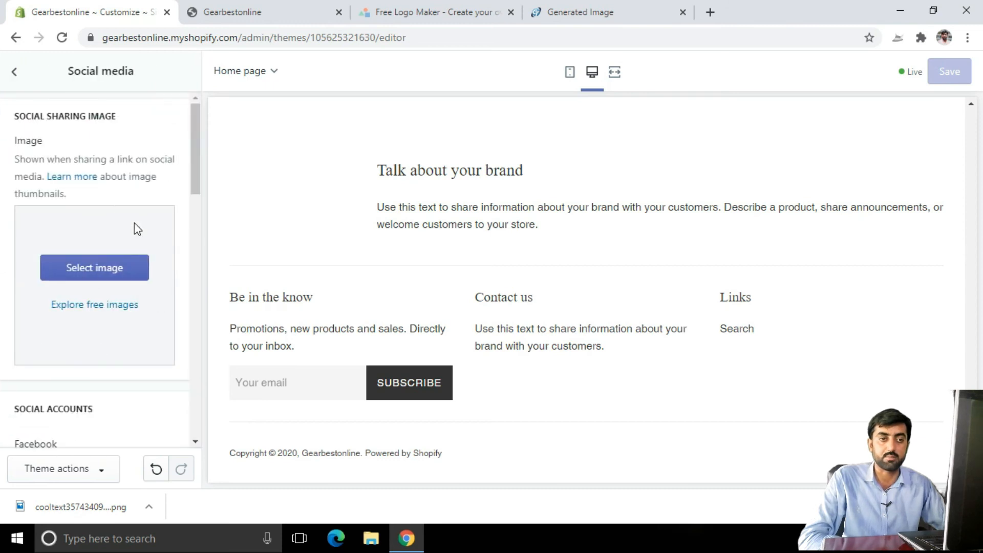
pyautogui.scroll(-4, 112, 363)
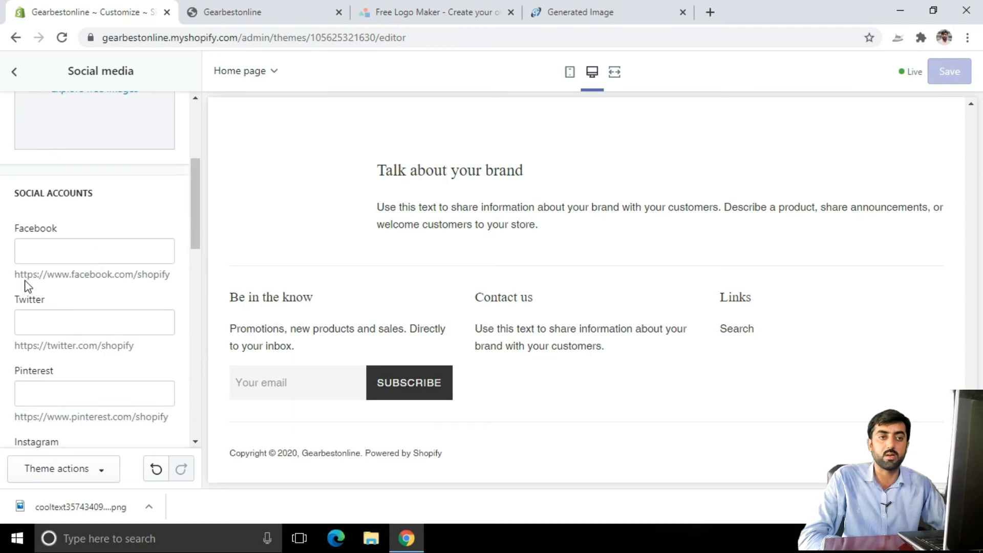
pyautogui.moveTo(17, 276); pyautogui.dragTo(185, 281)
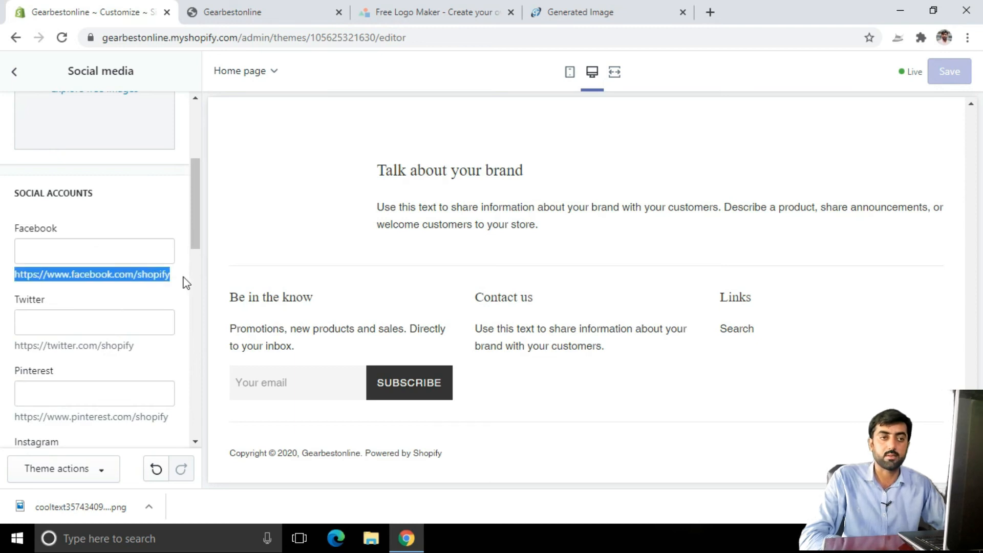
pyautogui.hotkey('ctrl', 'c')
pyautogui.click(125, 248)
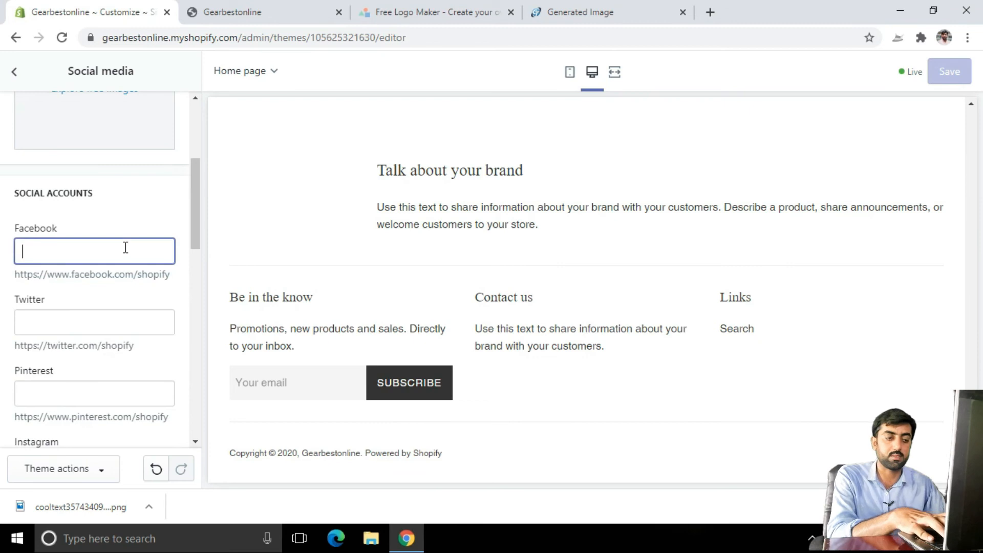
pyautogui.hotkey('ctrl', 'v')
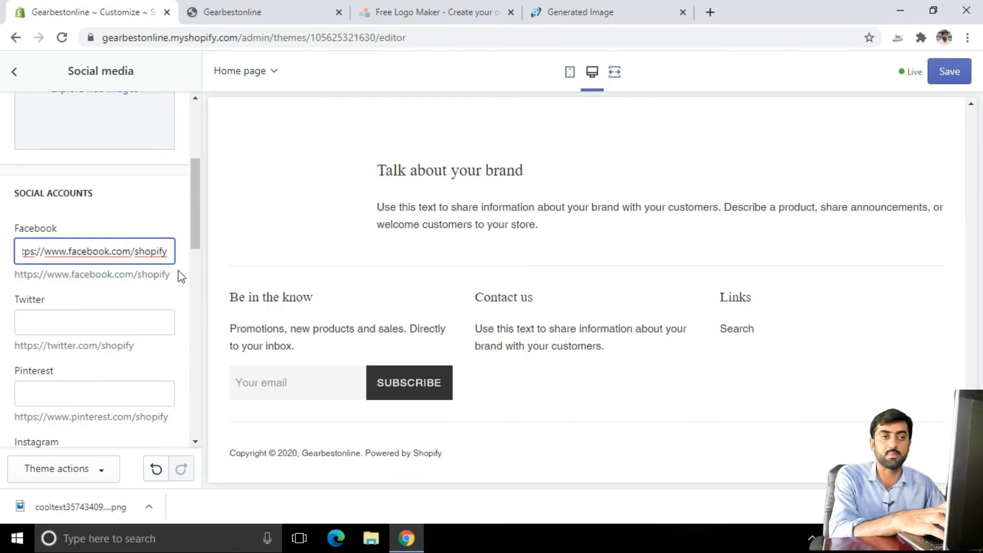
pyautogui.click(85, 328)
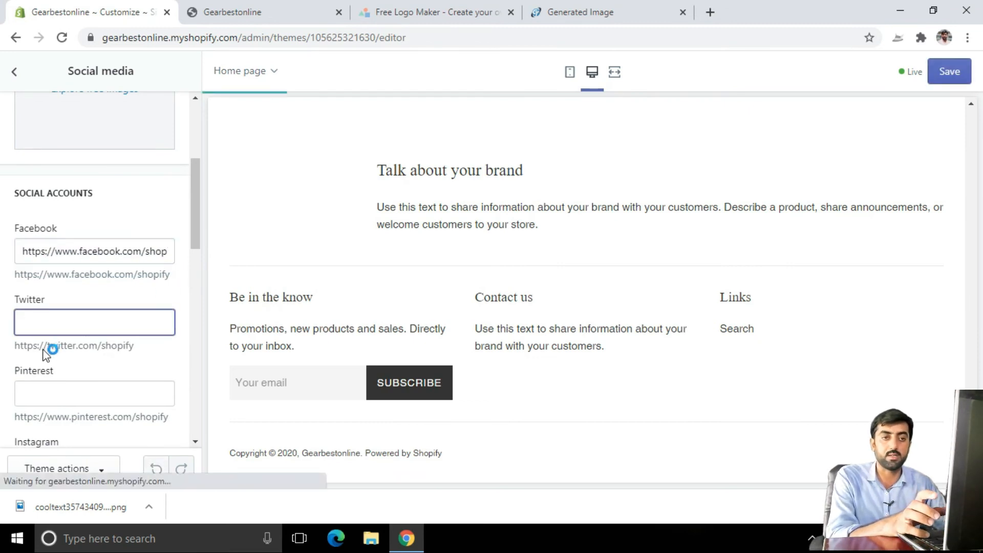
pyautogui.moveTo(16, 348); pyautogui.dragTo(132, 349)
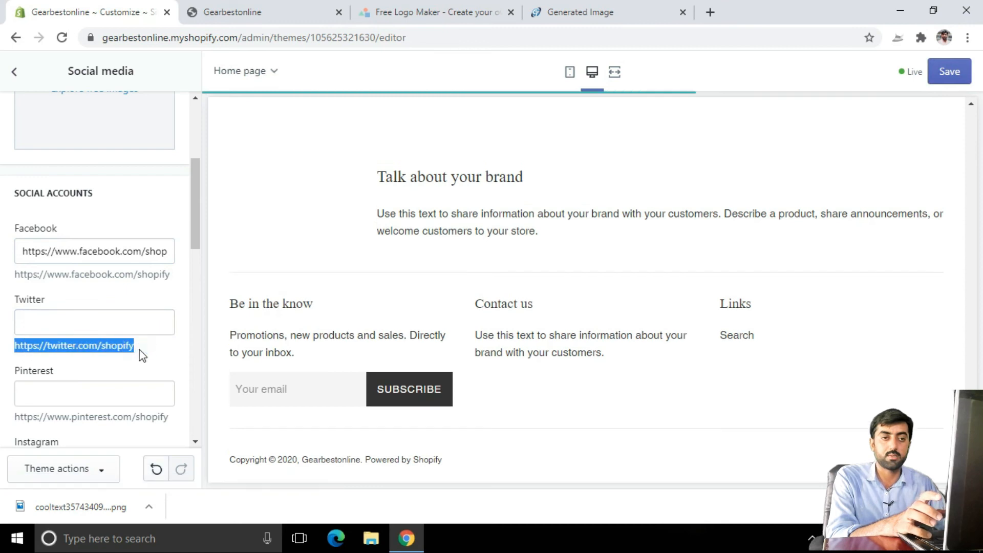
pyautogui.click(103, 321)
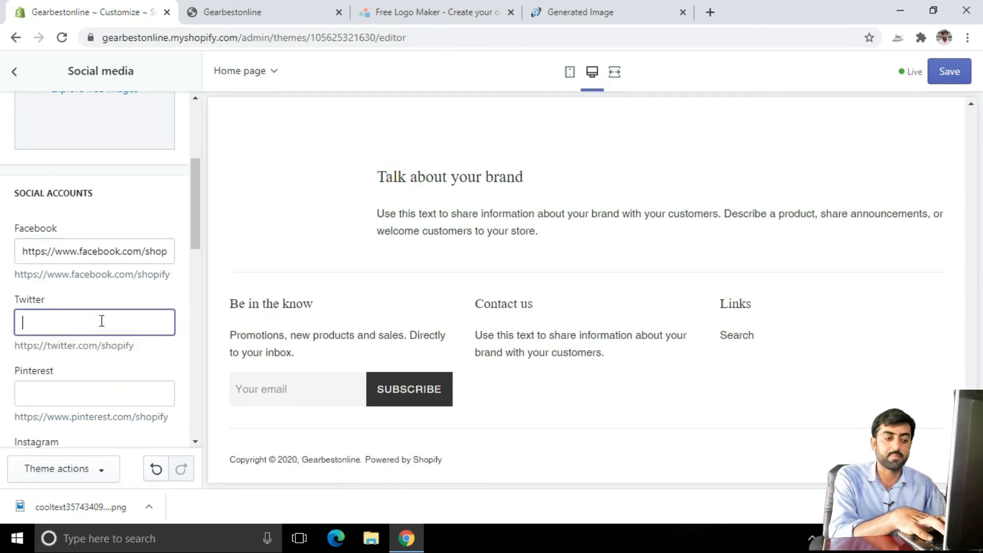
pyautogui.hotkey('ctrl', 'v')
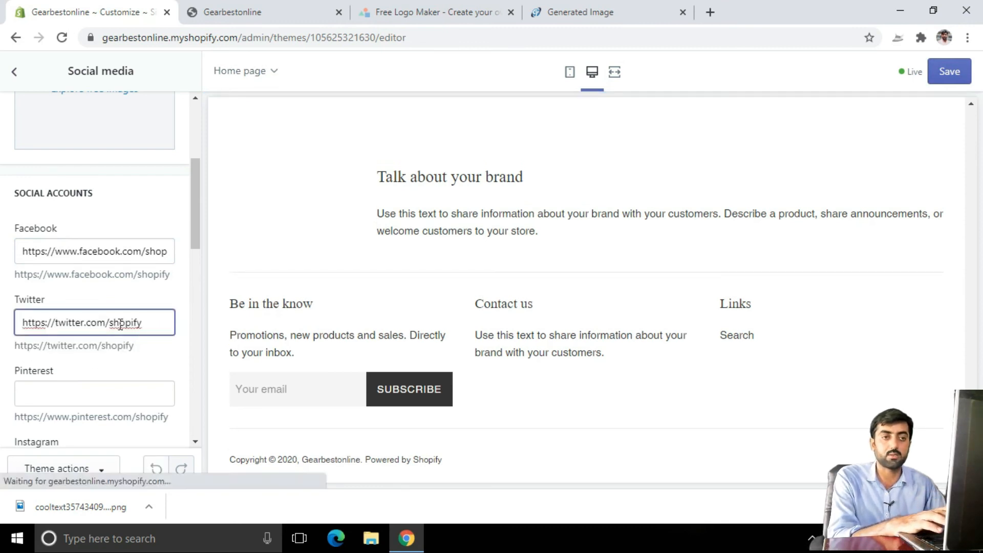
pyautogui.moveTo(111, 320); pyautogui.dragTo(150, 326)
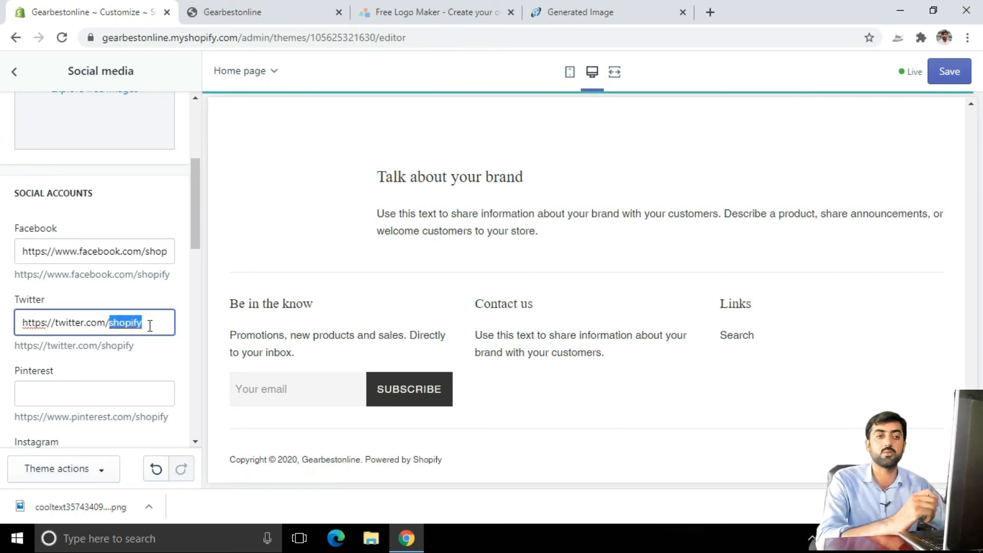
pyautogui.scroll(-3, 136, 347)
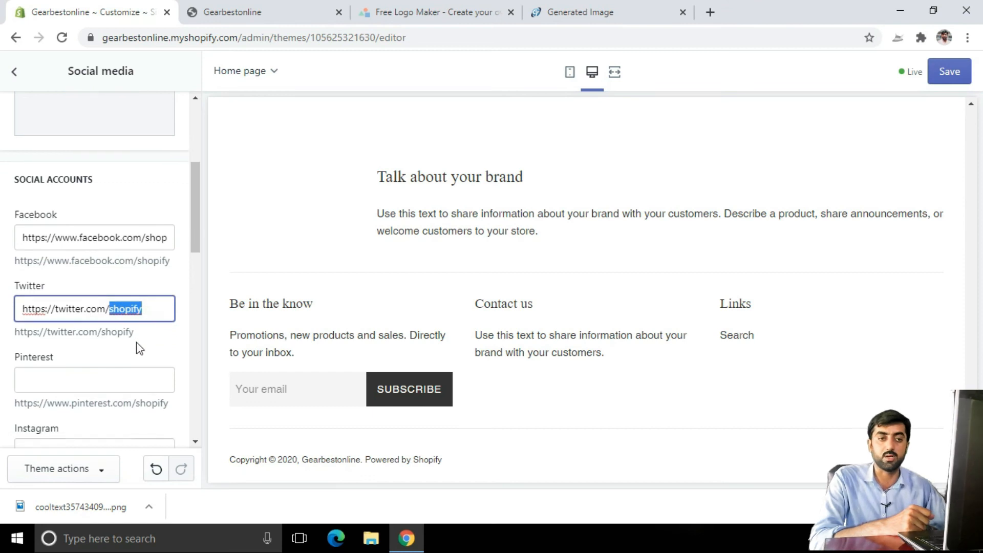
pyautogui.moveTo(14, 345); pyautogui.dragTo(169, 347)
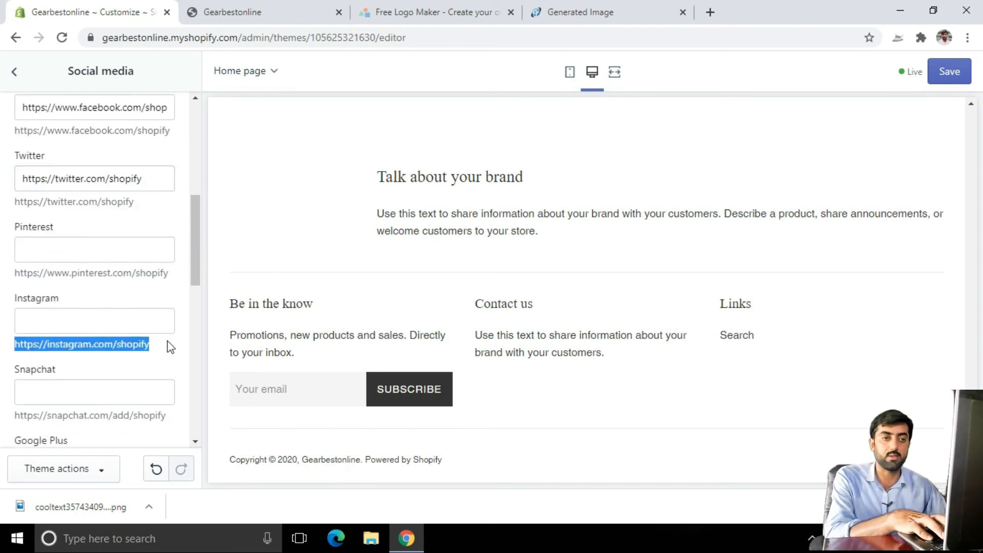
pyautogui.click(123, 316)
pyautogui.hotkey('ctrl', 'v')
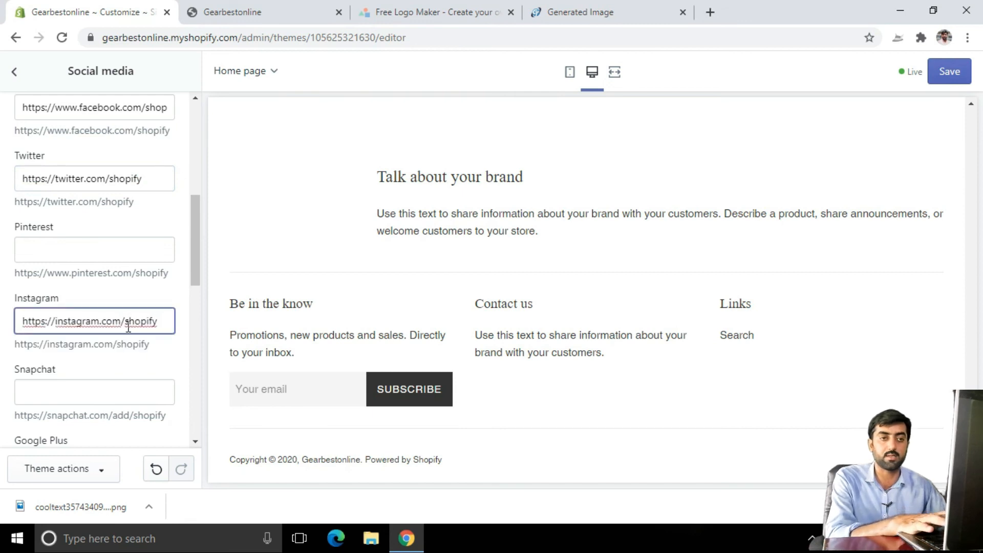
pyautogui.moveTo(127, 322); pyautogui.dragTo(175, 328)
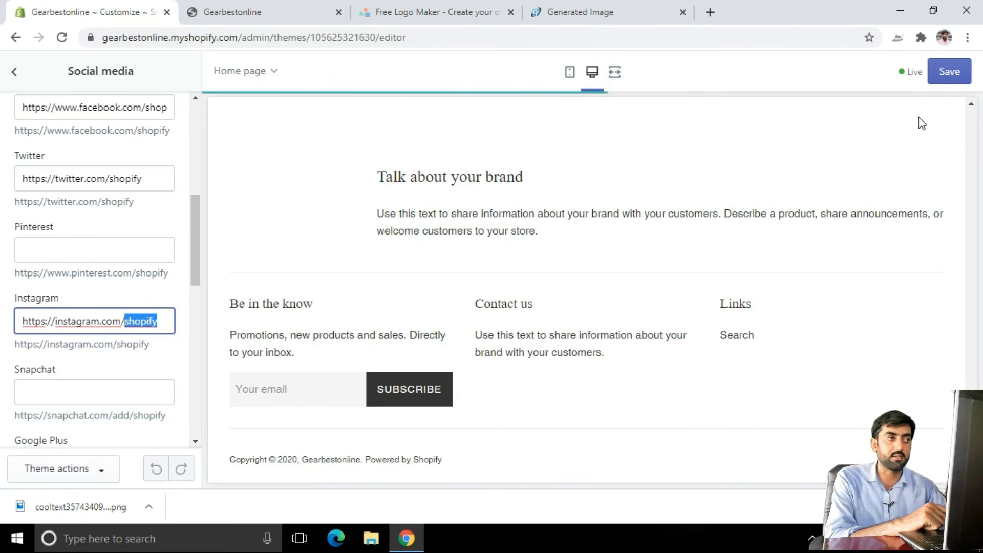
pyautogui.click(947, 71)
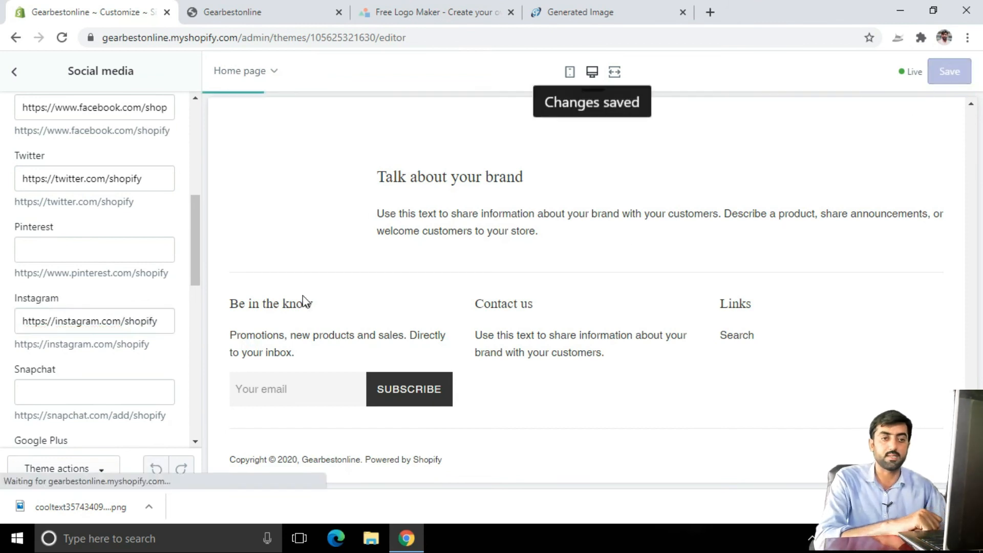
# Step: Examine the remaining social accounts, the Blog option and the social sharing options, and return to the theme settings list
pyautogui.click(14, 72)
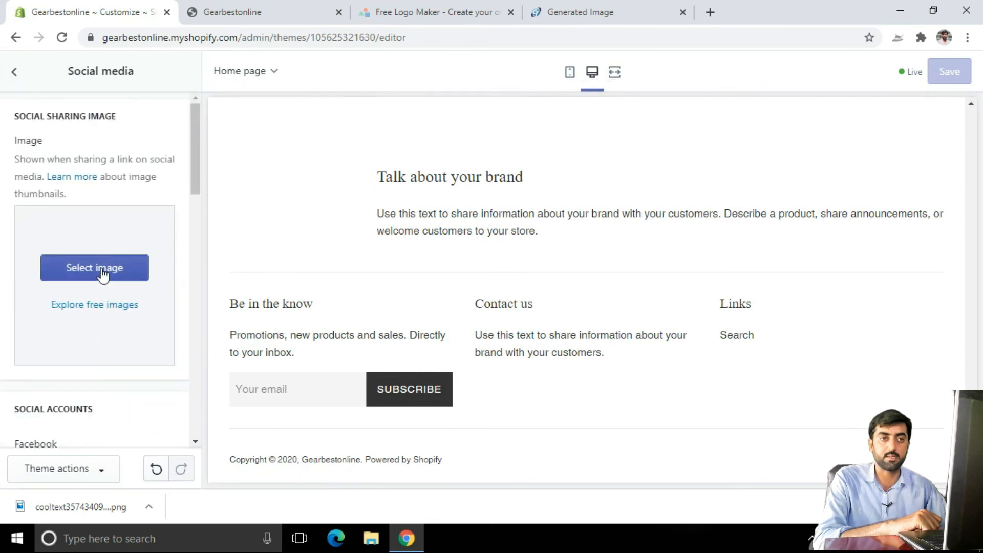
pyautogui.scroll(-8, 137, 348)
pyautogui.scroll(-8, 138, 349)
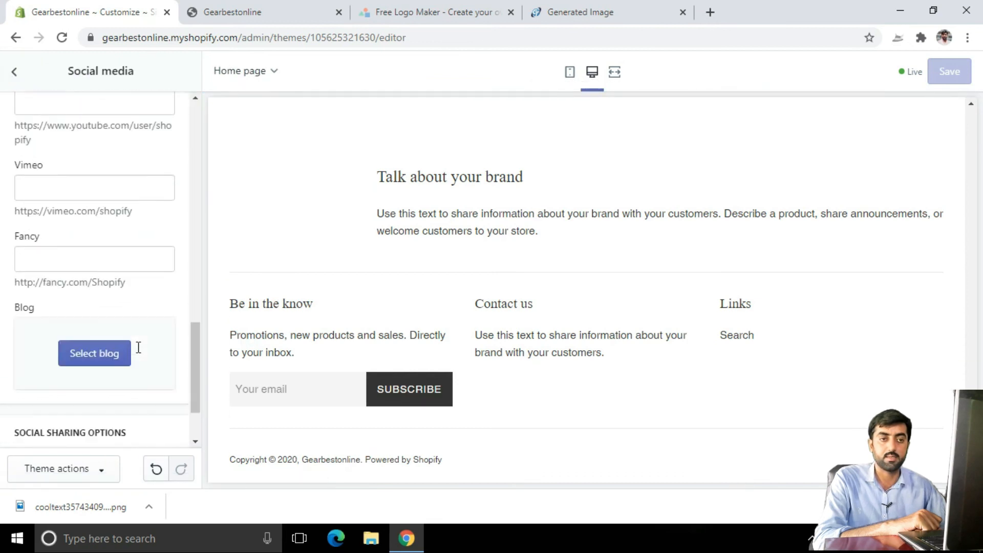
pyautogui.scroll(-2, 137, 353)
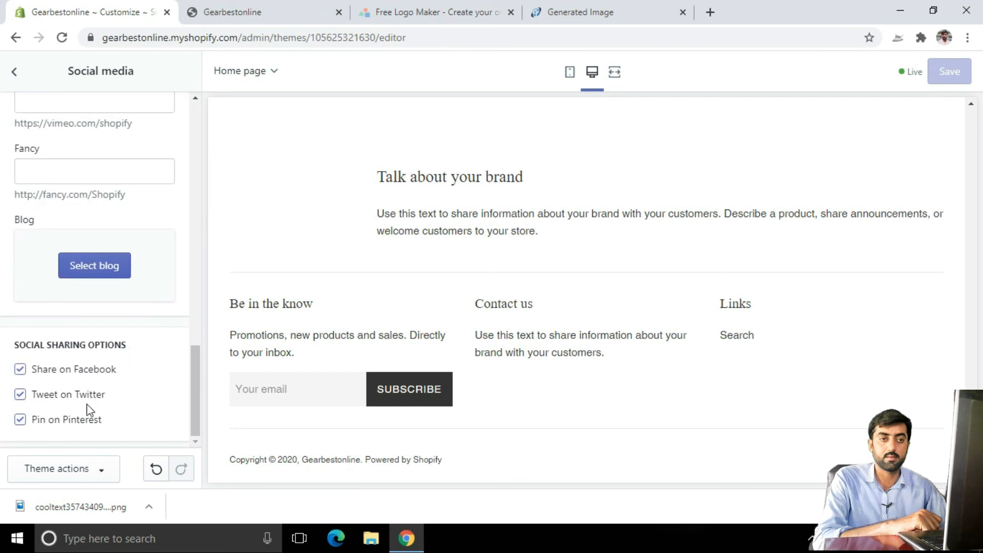
pyautogui.click(14, 73)
pyautogui.scroll(-2, 131, 329)
pyautogui.scroll(1, 102, 255)
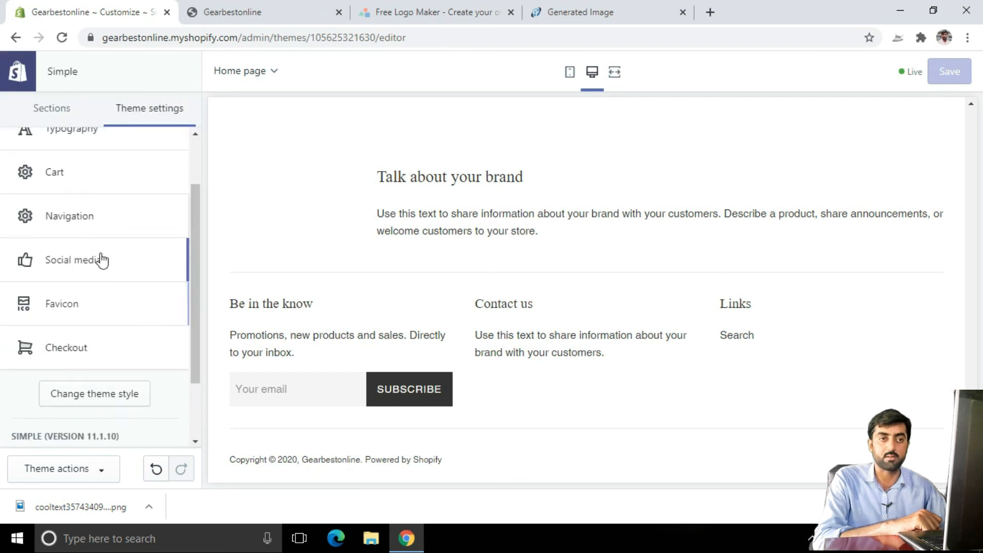
# Step: Set the Gear Best Online logo from the image library as the store's favicon and save the theme changes
pyautogui.click(80, 303)
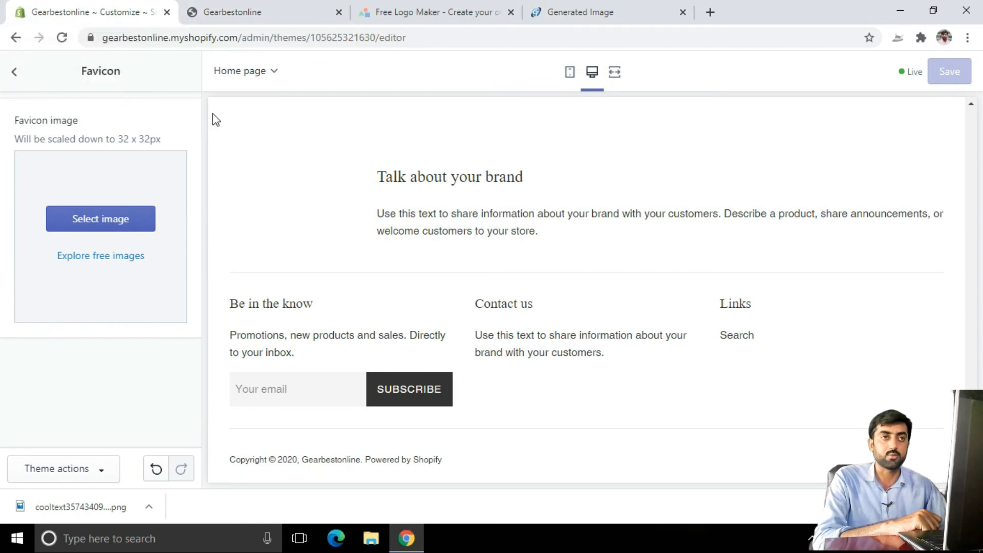
pyautogui.click(135, 219)
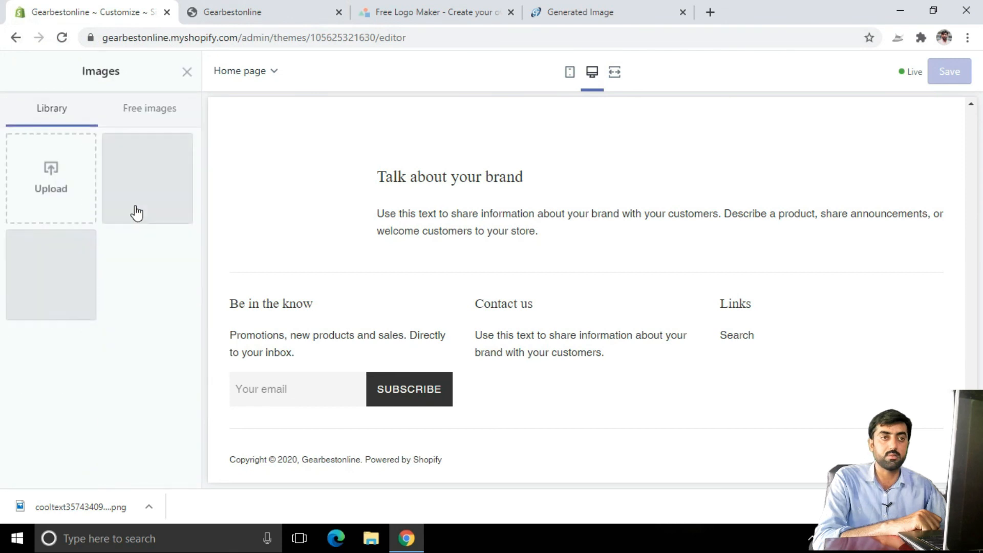
pyautogui.click(56, 276)
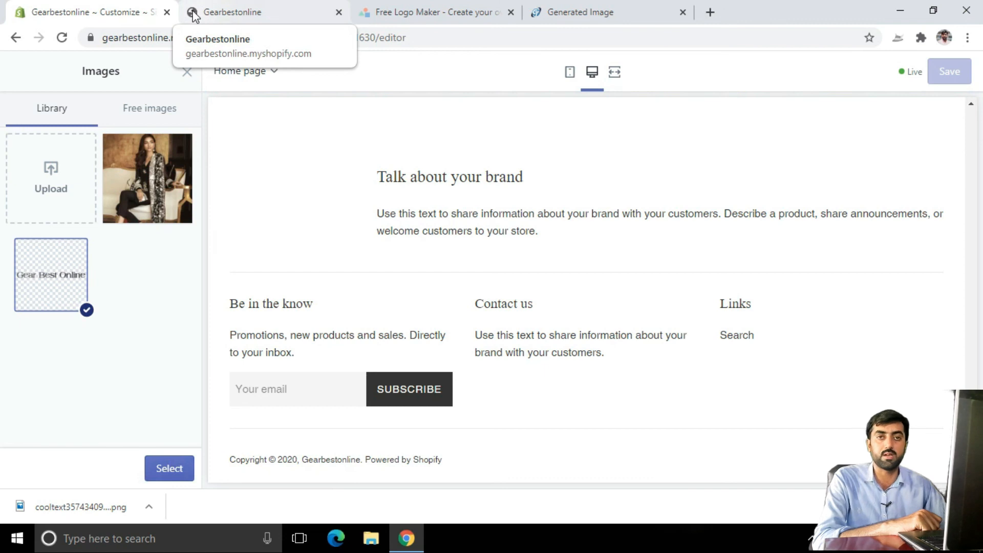
pyautogui.click(176, 469)
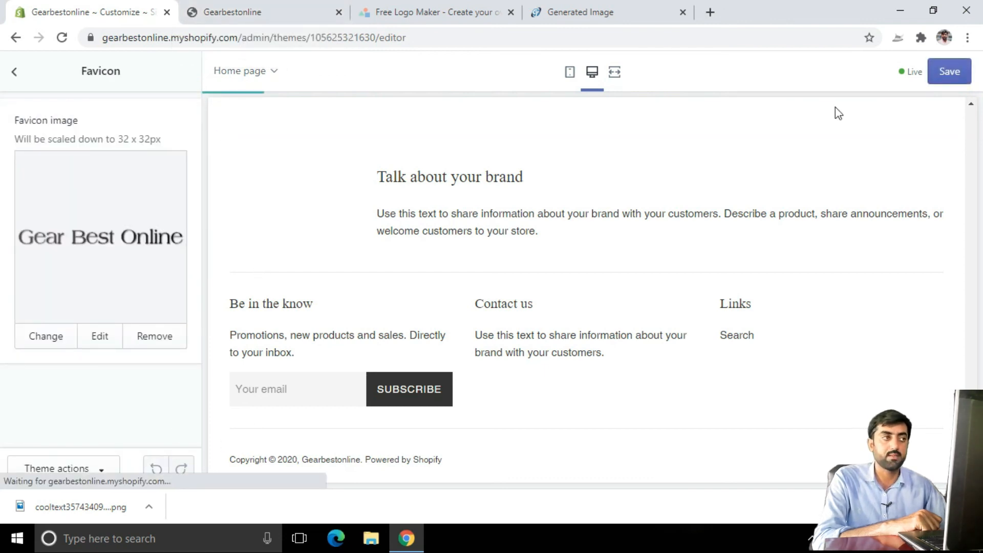
pyautogui.click(947, 80)
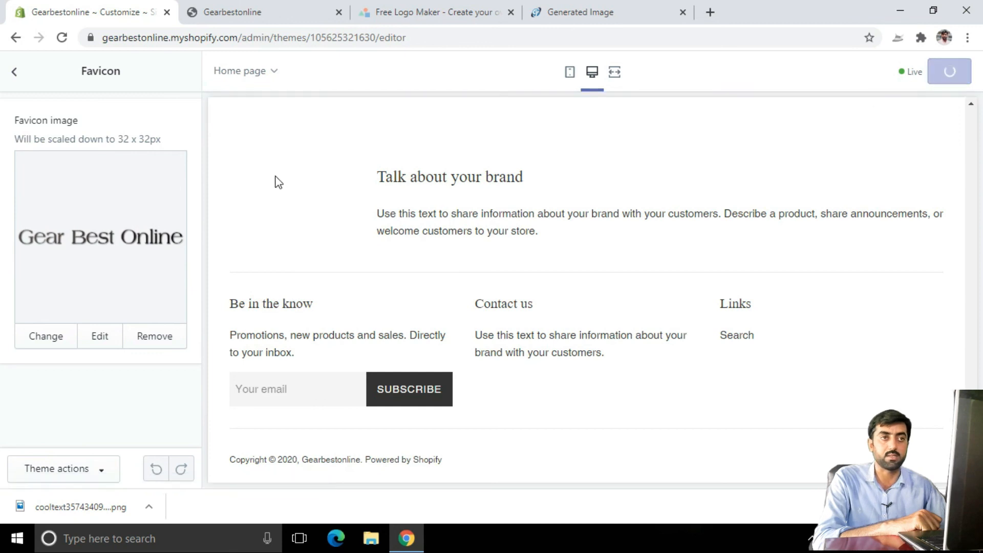
# Step: Examine the Checkout settings for banner, logo, backgrounds, typography and colors, and return to the theme settings list
pyautogui.scroll(-2, 118, 340)
pyautogui.click(85, 276)
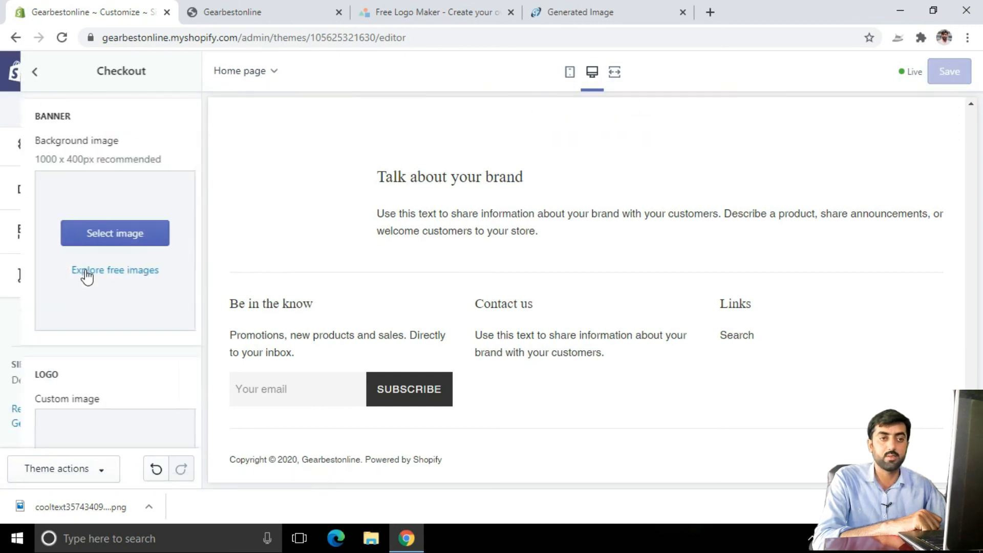
pyautogui.scroll(-4, 125, 290)
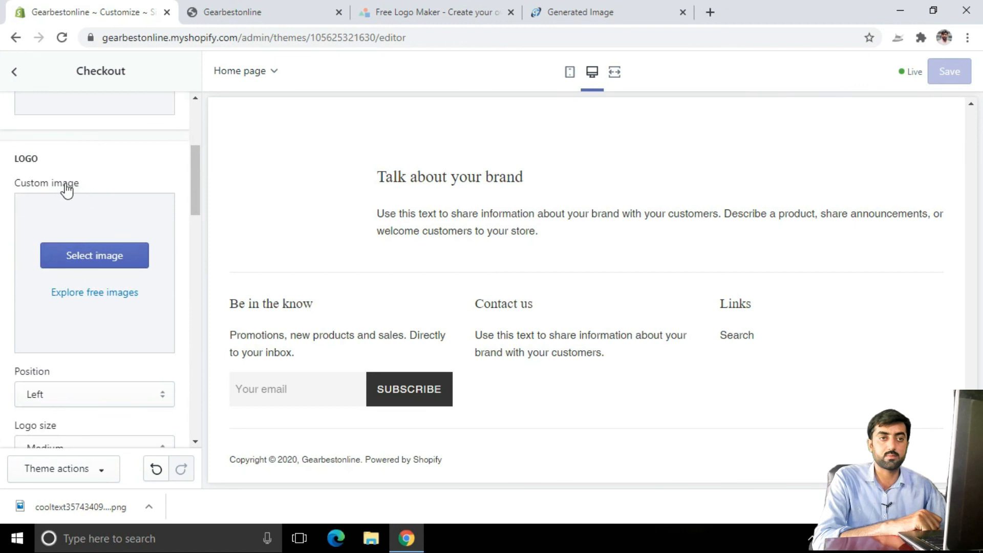
pyautogui.scroll(-5, 132, 225)
pyautogui.scroll(-5, 112, 189)
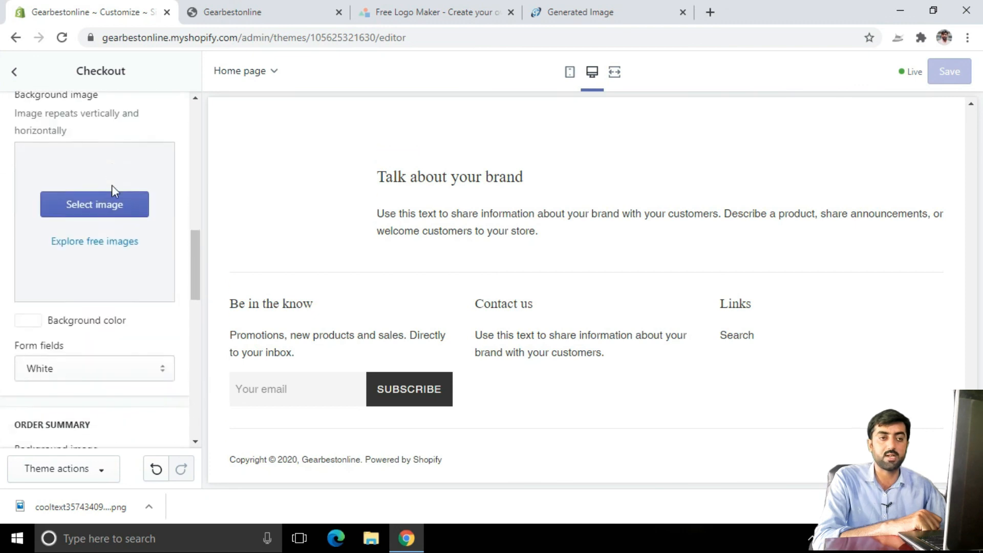
pyautogui.scroll(-8, 134, 251)
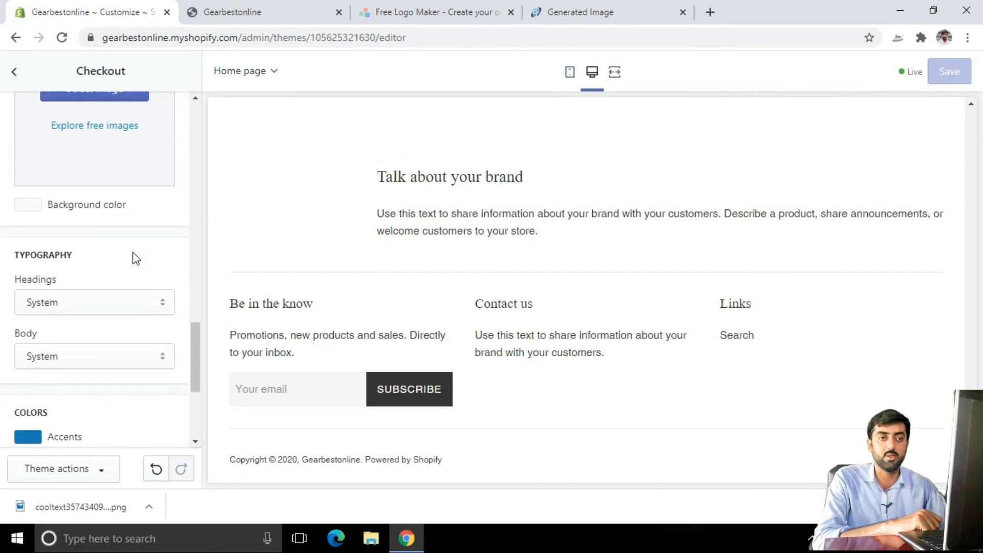
pyautogui.scroll(15, 135, 259)
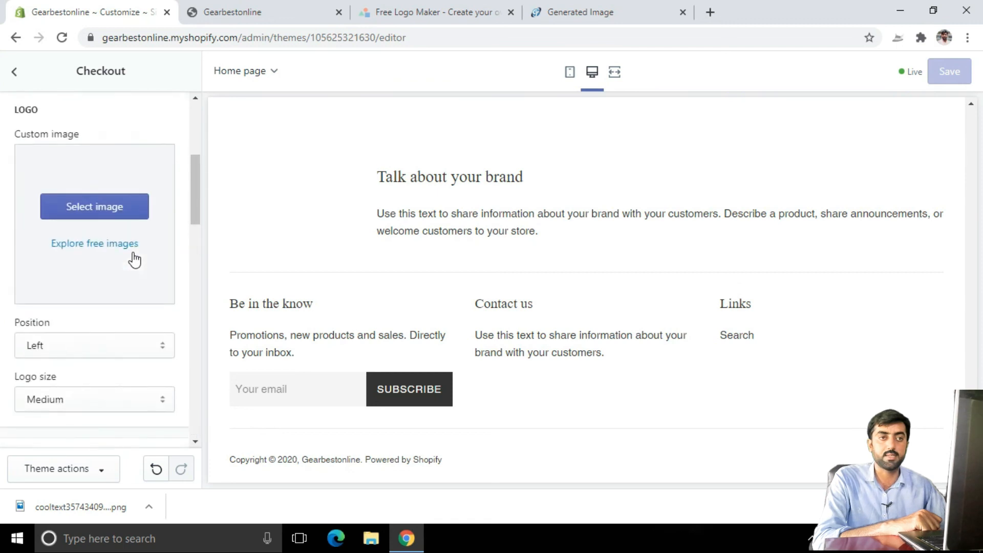
pyautogui.scroll(-15, 130, 292)
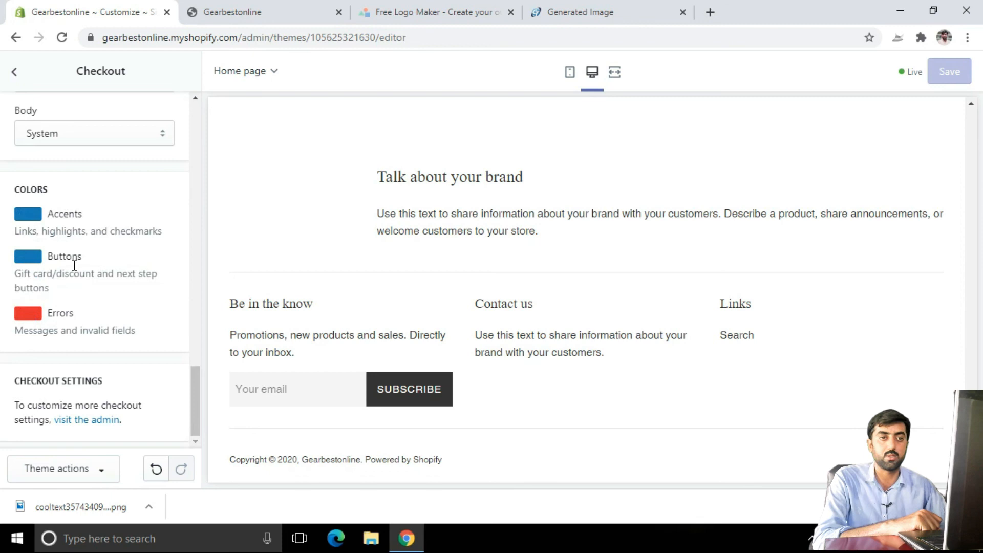
pyautogui.scroll(15, 76, 245)
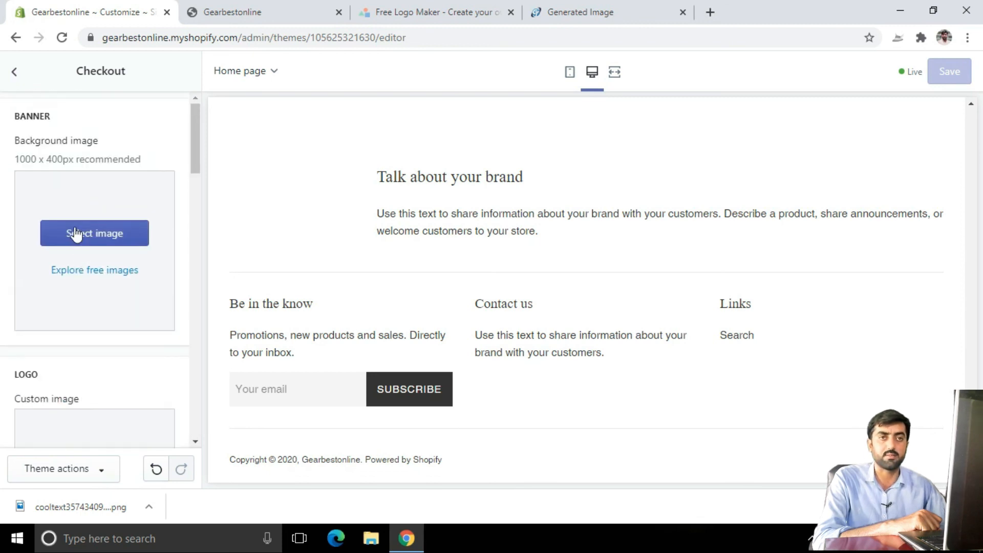
pyautogui.click(13, 71)
pyautogui.scroll(-1, 169, 369)
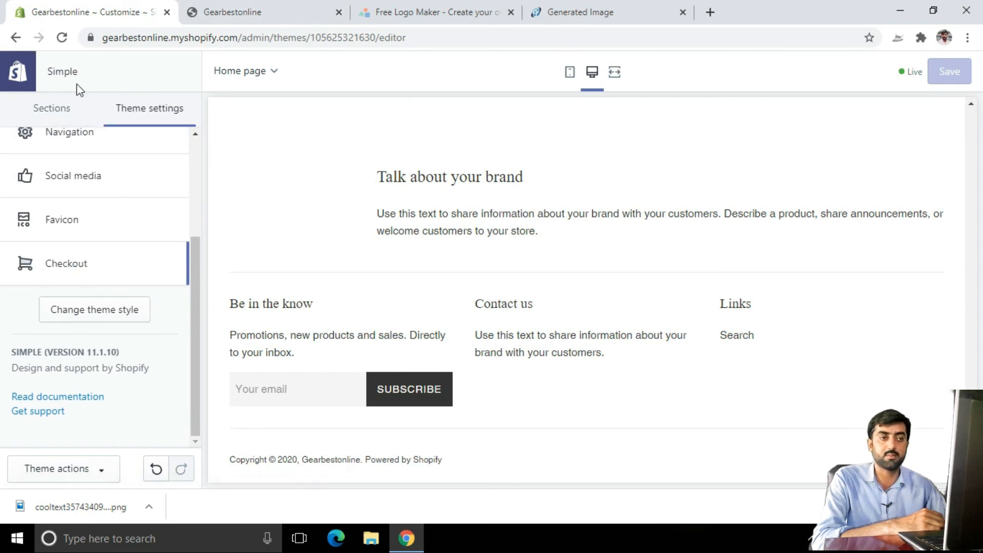
# Step: Look over the available theme actions and the home page sections, and leave the theme editor for the Themes page
pyautogui.click(102, 482)
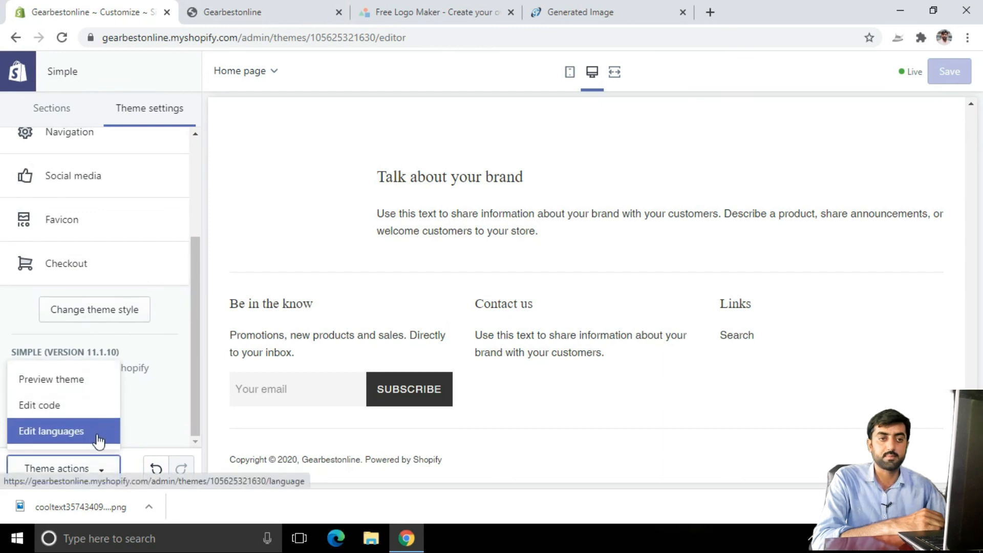
pyautogui.click(161, 310)
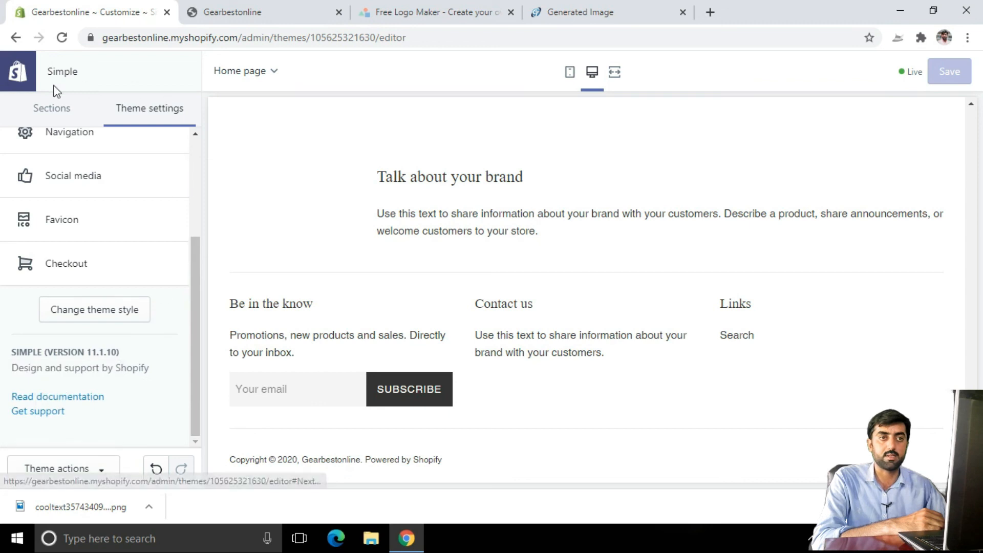
pyautogui.click(41, 105)
pyautogui.scroll(1, 77, 168)
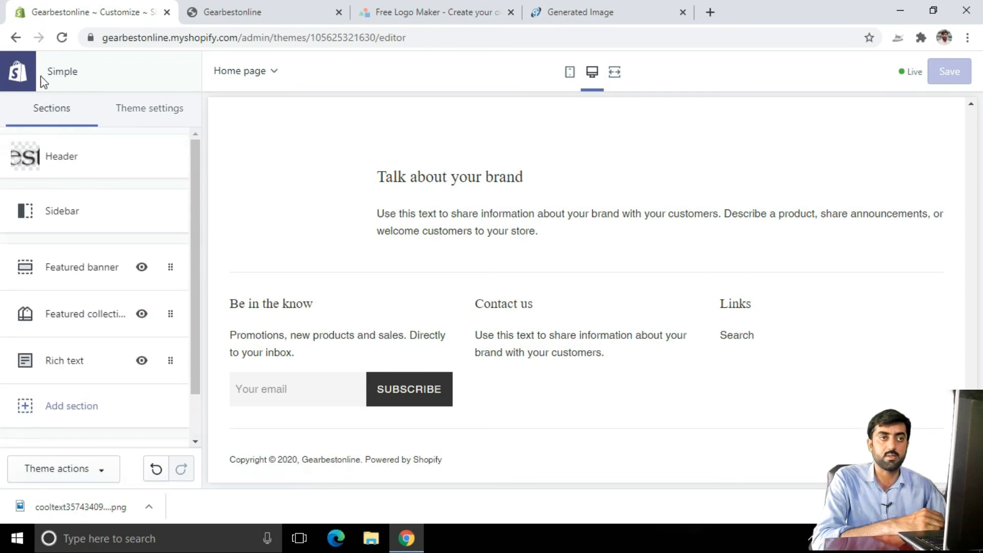
pyautogui.click(269, 74)
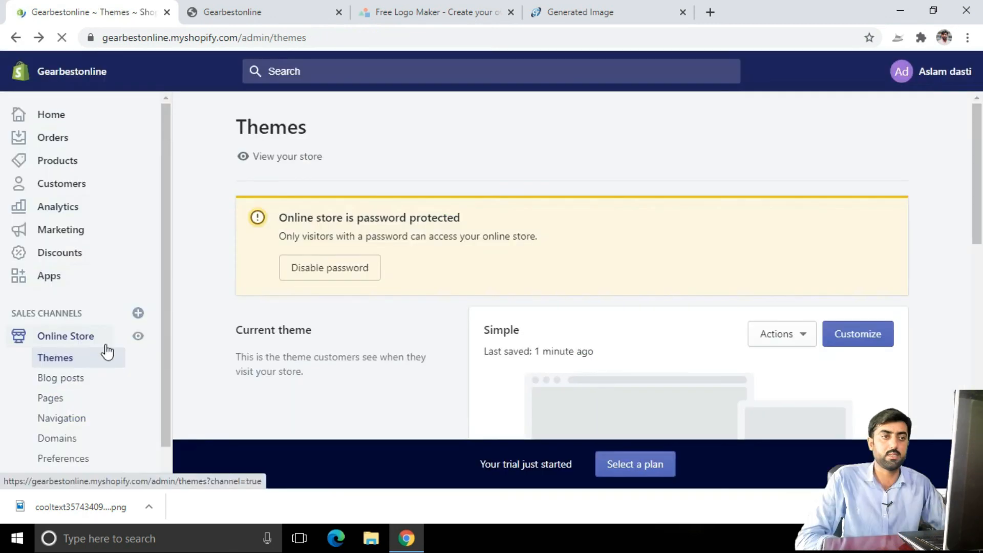
# Step: View the customized home page in the open storefront preview and return to the Themes admin page
pyautogui.click(273, 7)
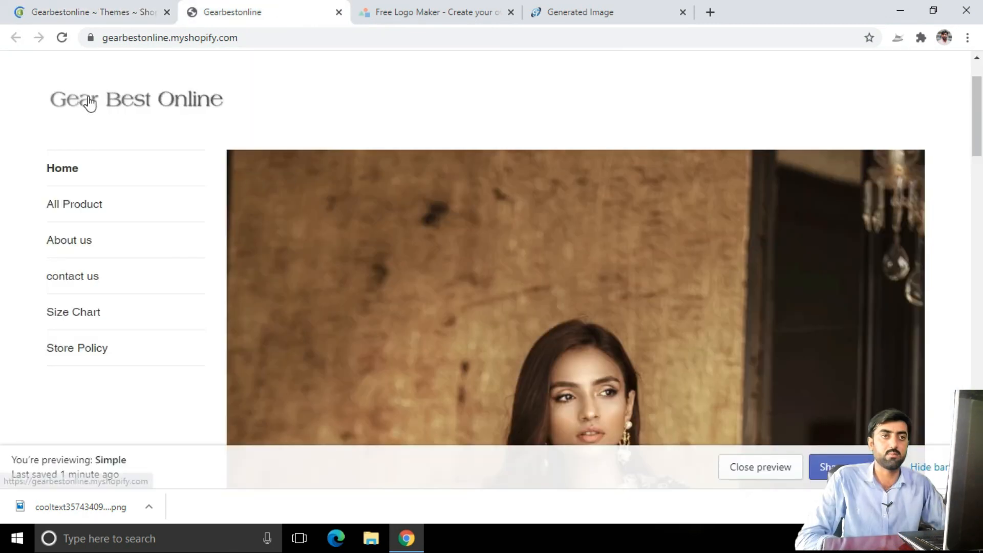
pyautogui.click(137, 113)
pyautogui.click(115, 6)
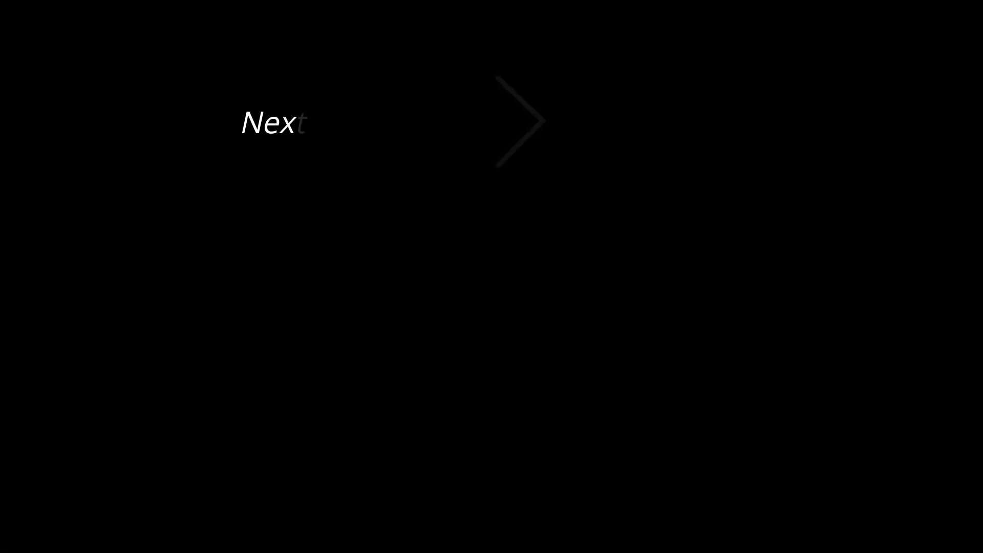